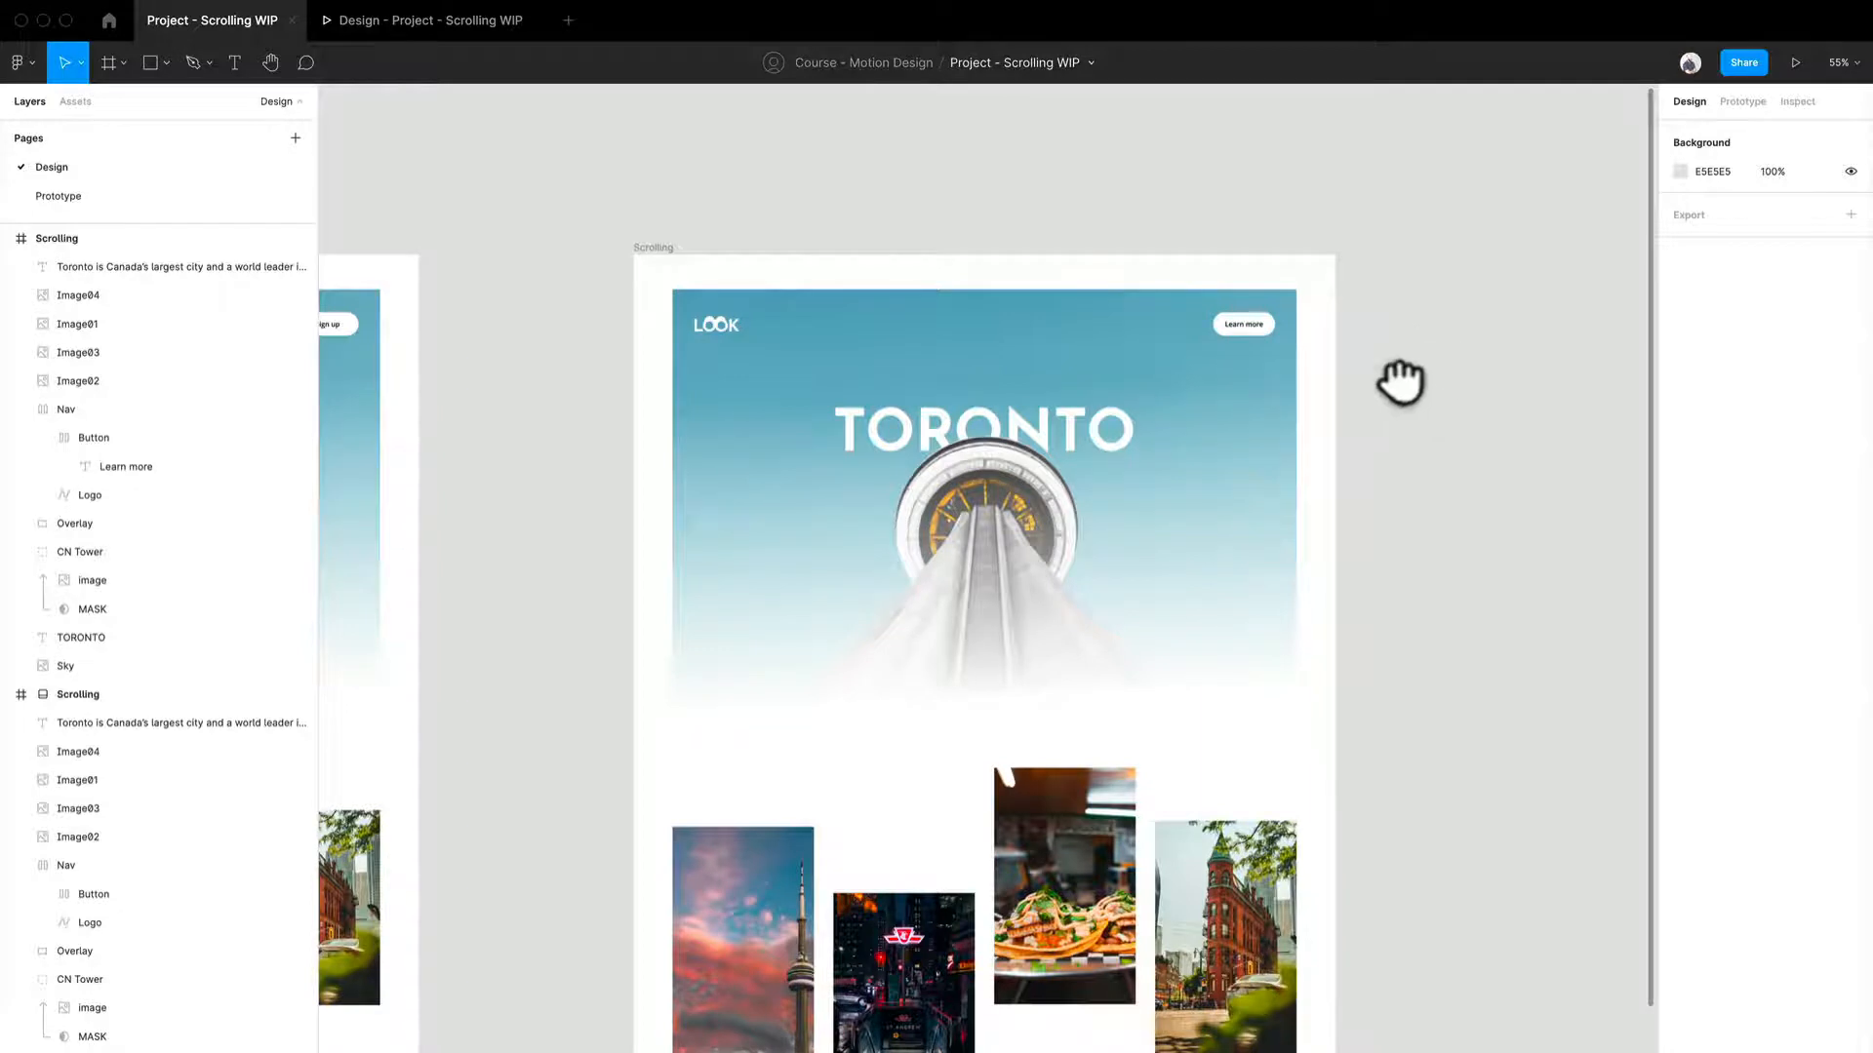
- Preview the prototype and test the Learn more button's scroll-to interaction
{"action": "left_click_drag", "start_coordinate": [1401, 382], "coordinate": [1326, 234]}
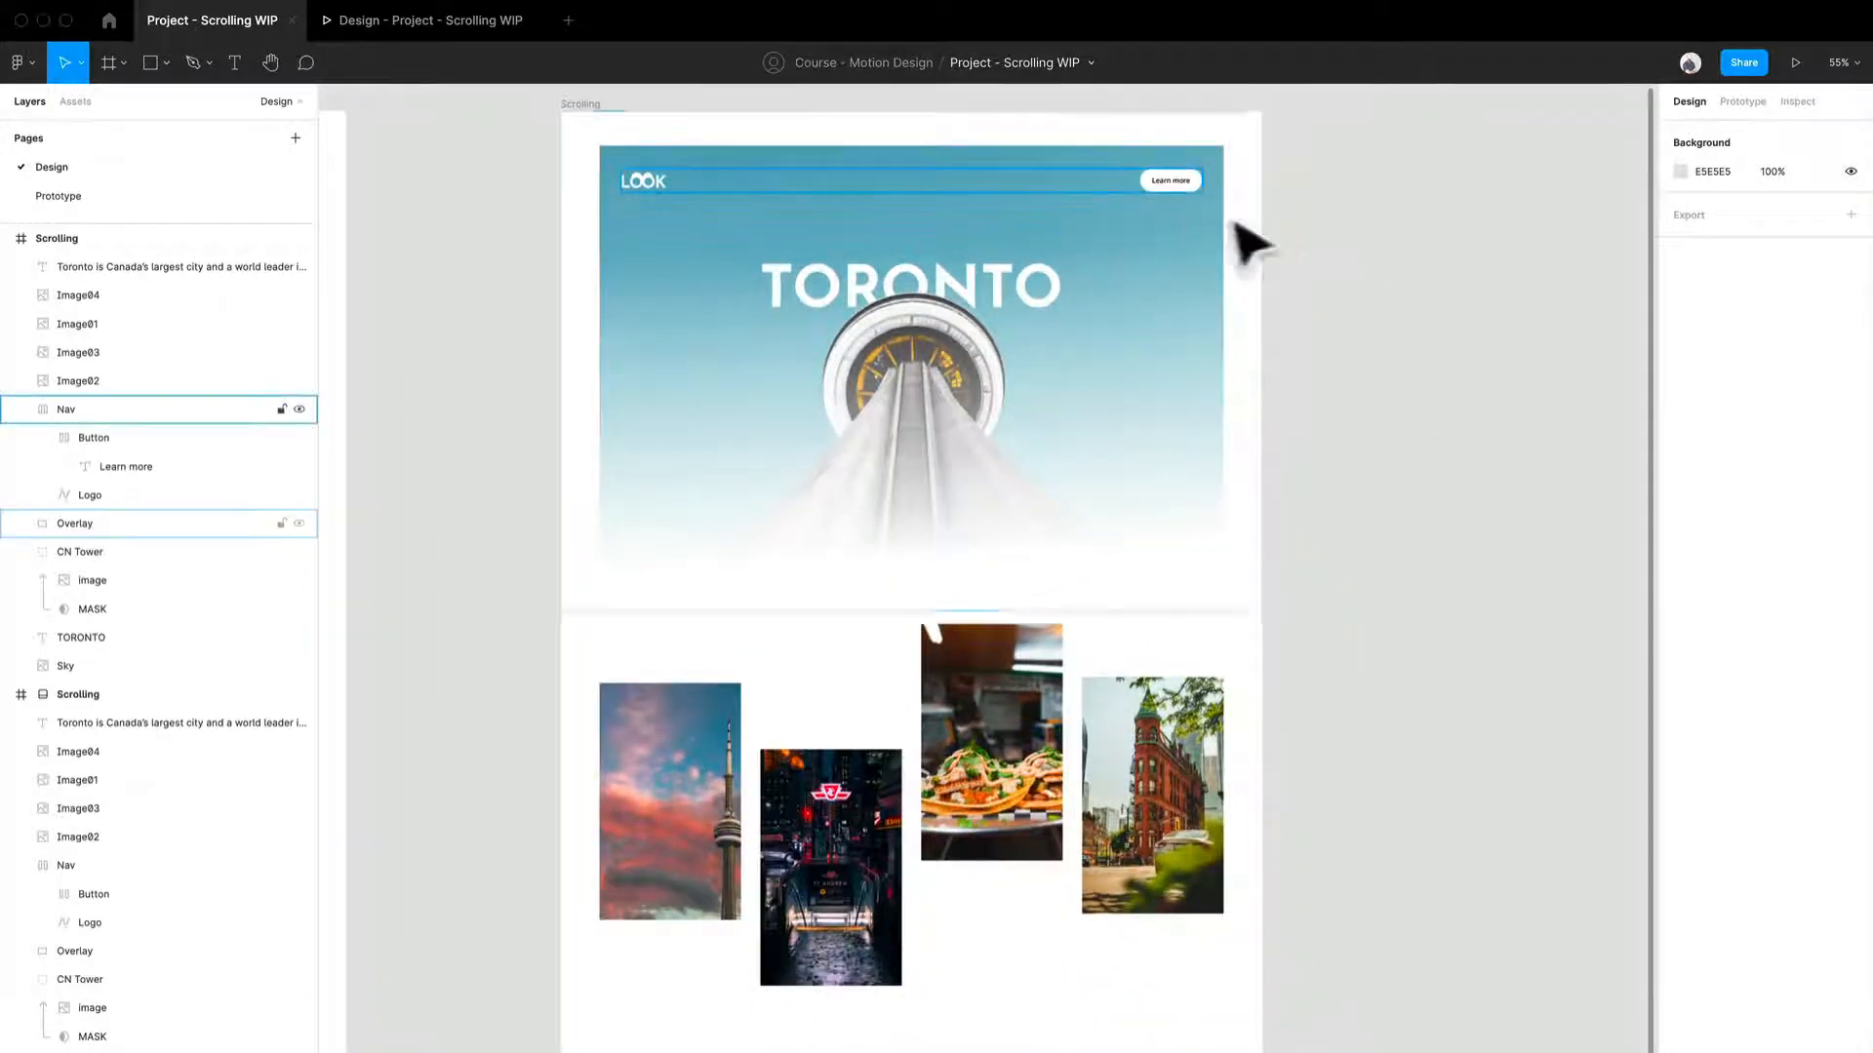
{"action": "left_click", "coordinate": [472, 29]}
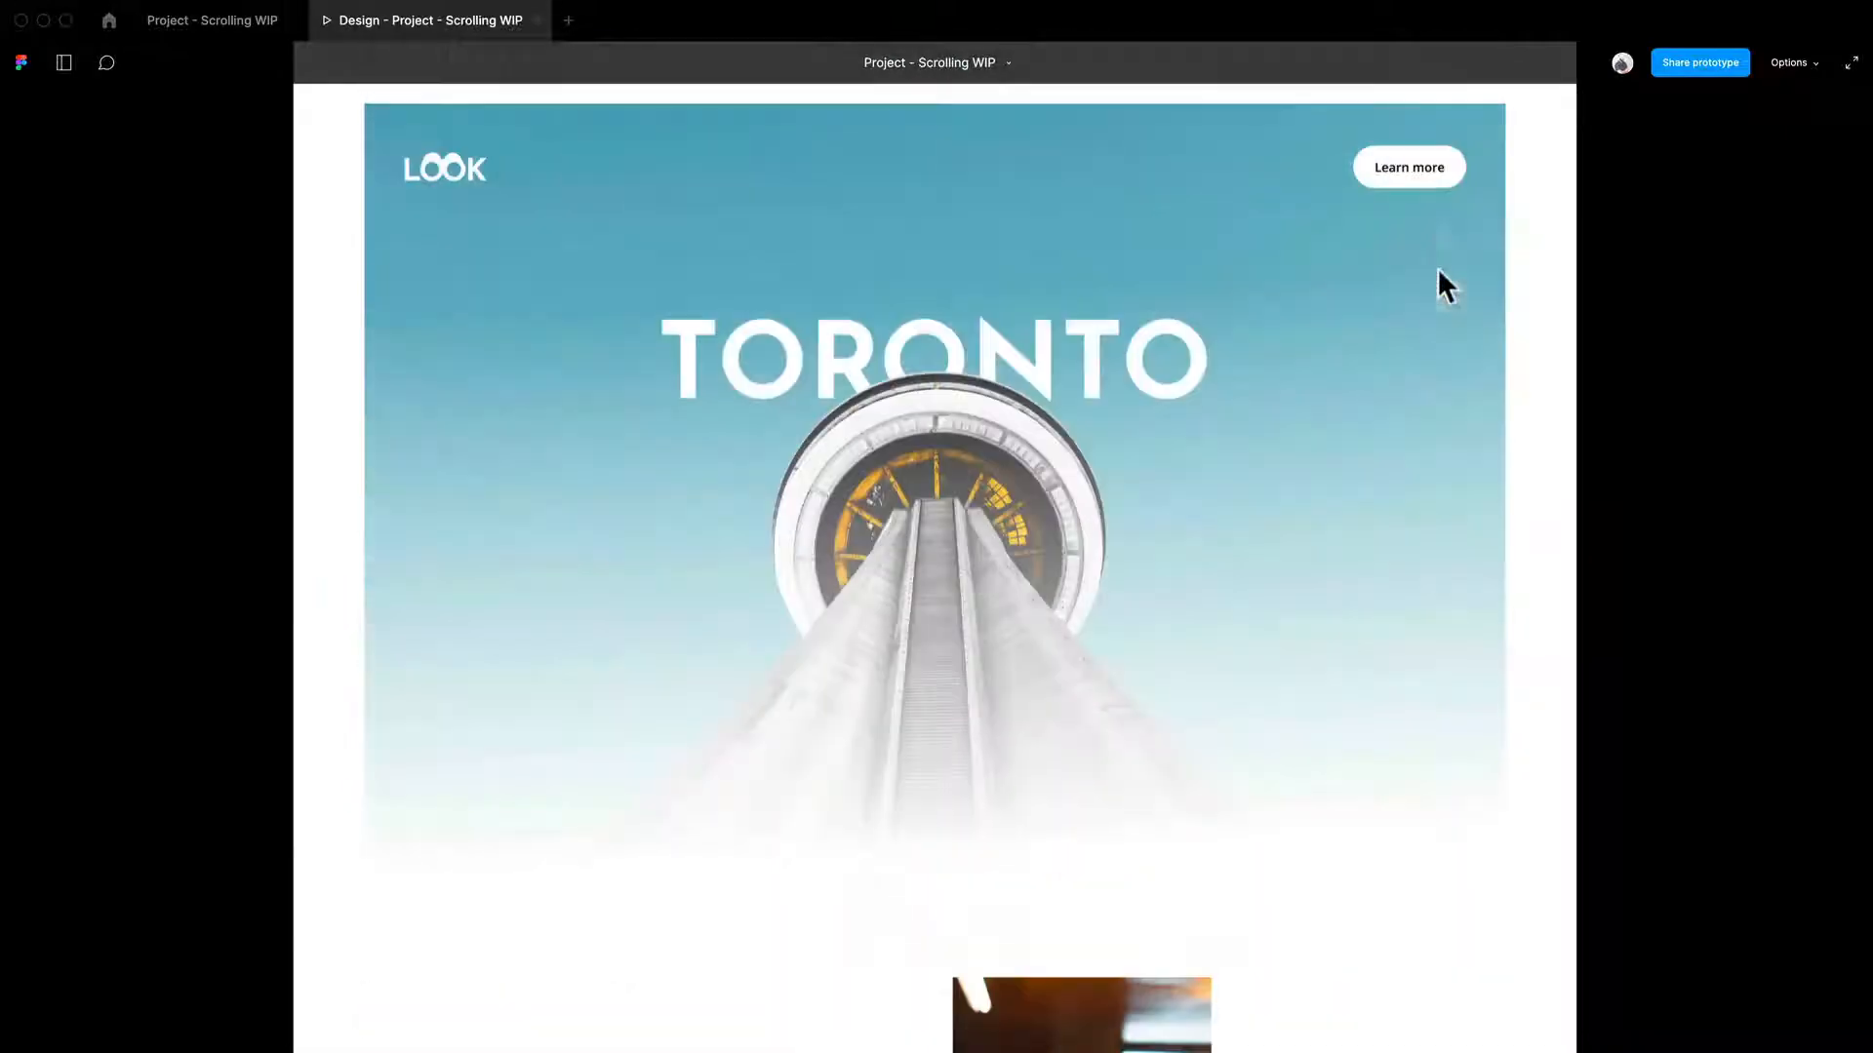
{"action": "left_click", "coordinate": [1429, 181]}
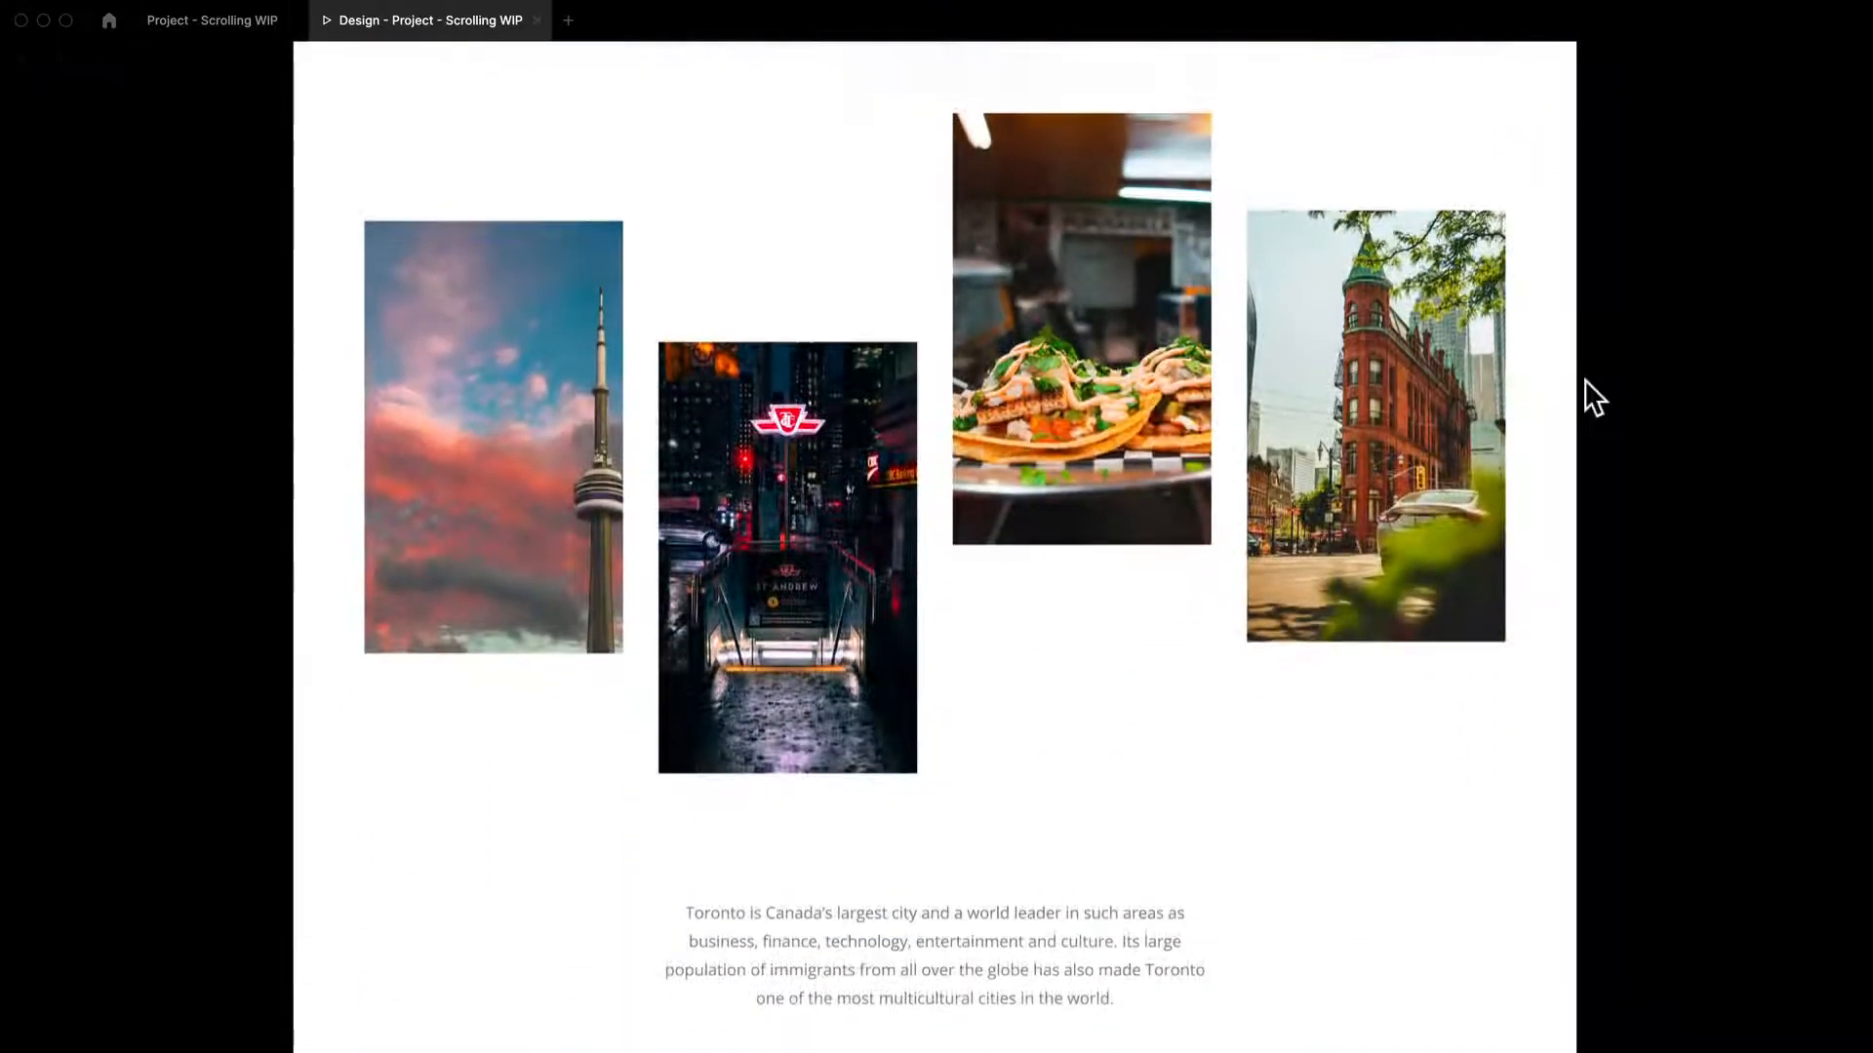
{"action": "left_click", "coordinate": [959, 541]}
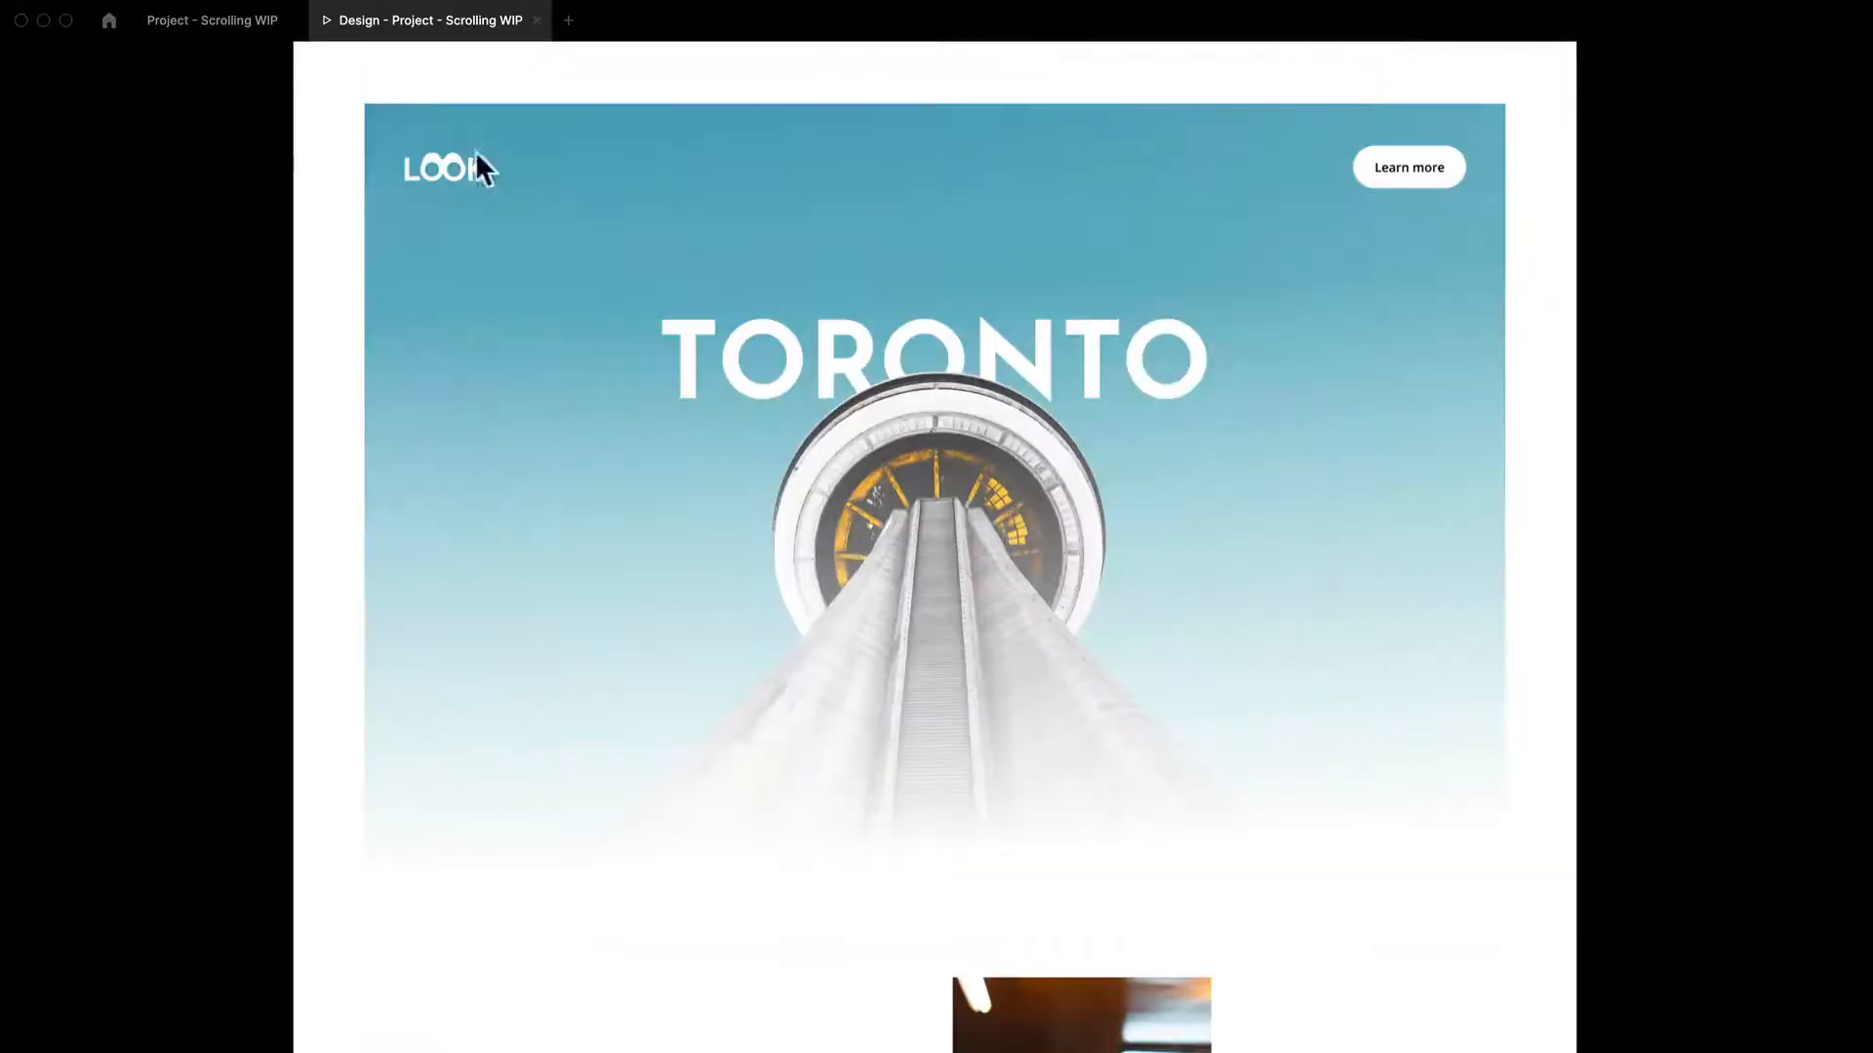
{"action": "left_click", "coordinate": [248, 28]}
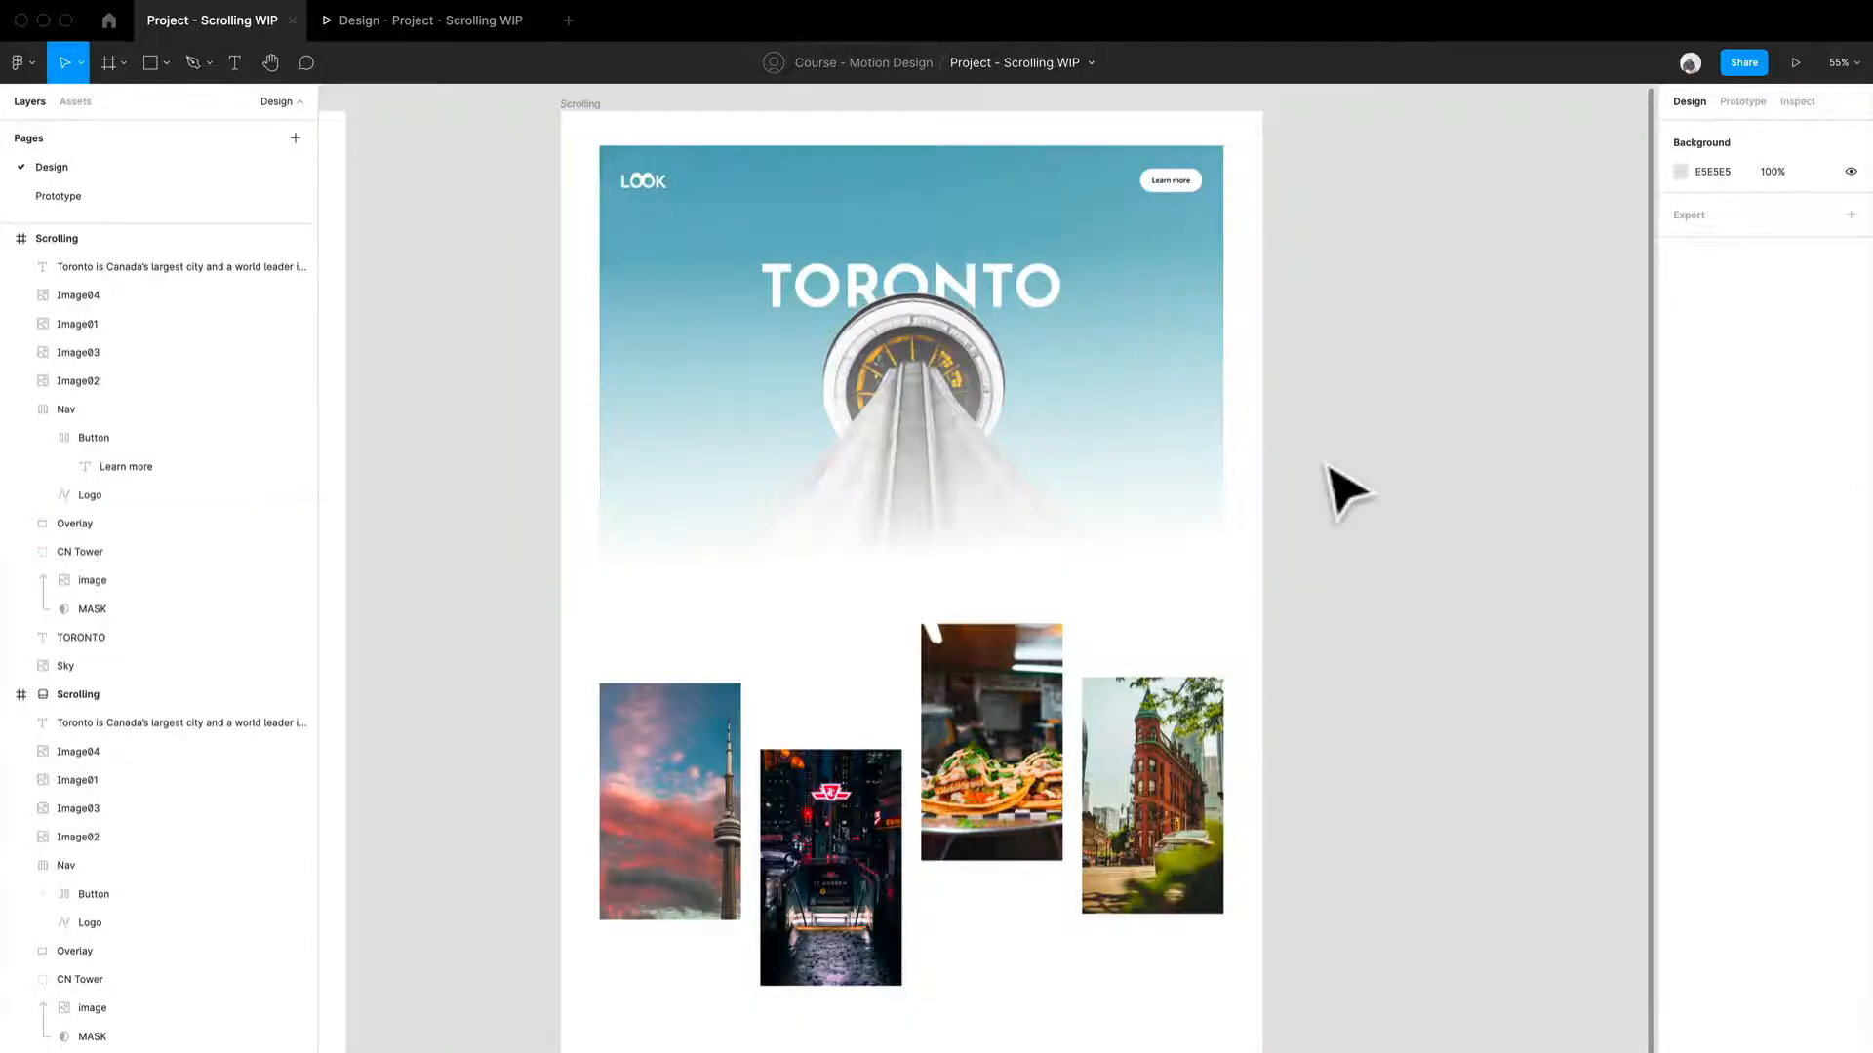
- Duplicate the Scrolling frame
{"action": "scroll", "coordinate": [1346, 489], "scroll_direction": "down", "scroll_amount": 3}
{"action": "left_click_drag", "start_coordinate": [1425, 610], "coordinate": [1206, 611]}
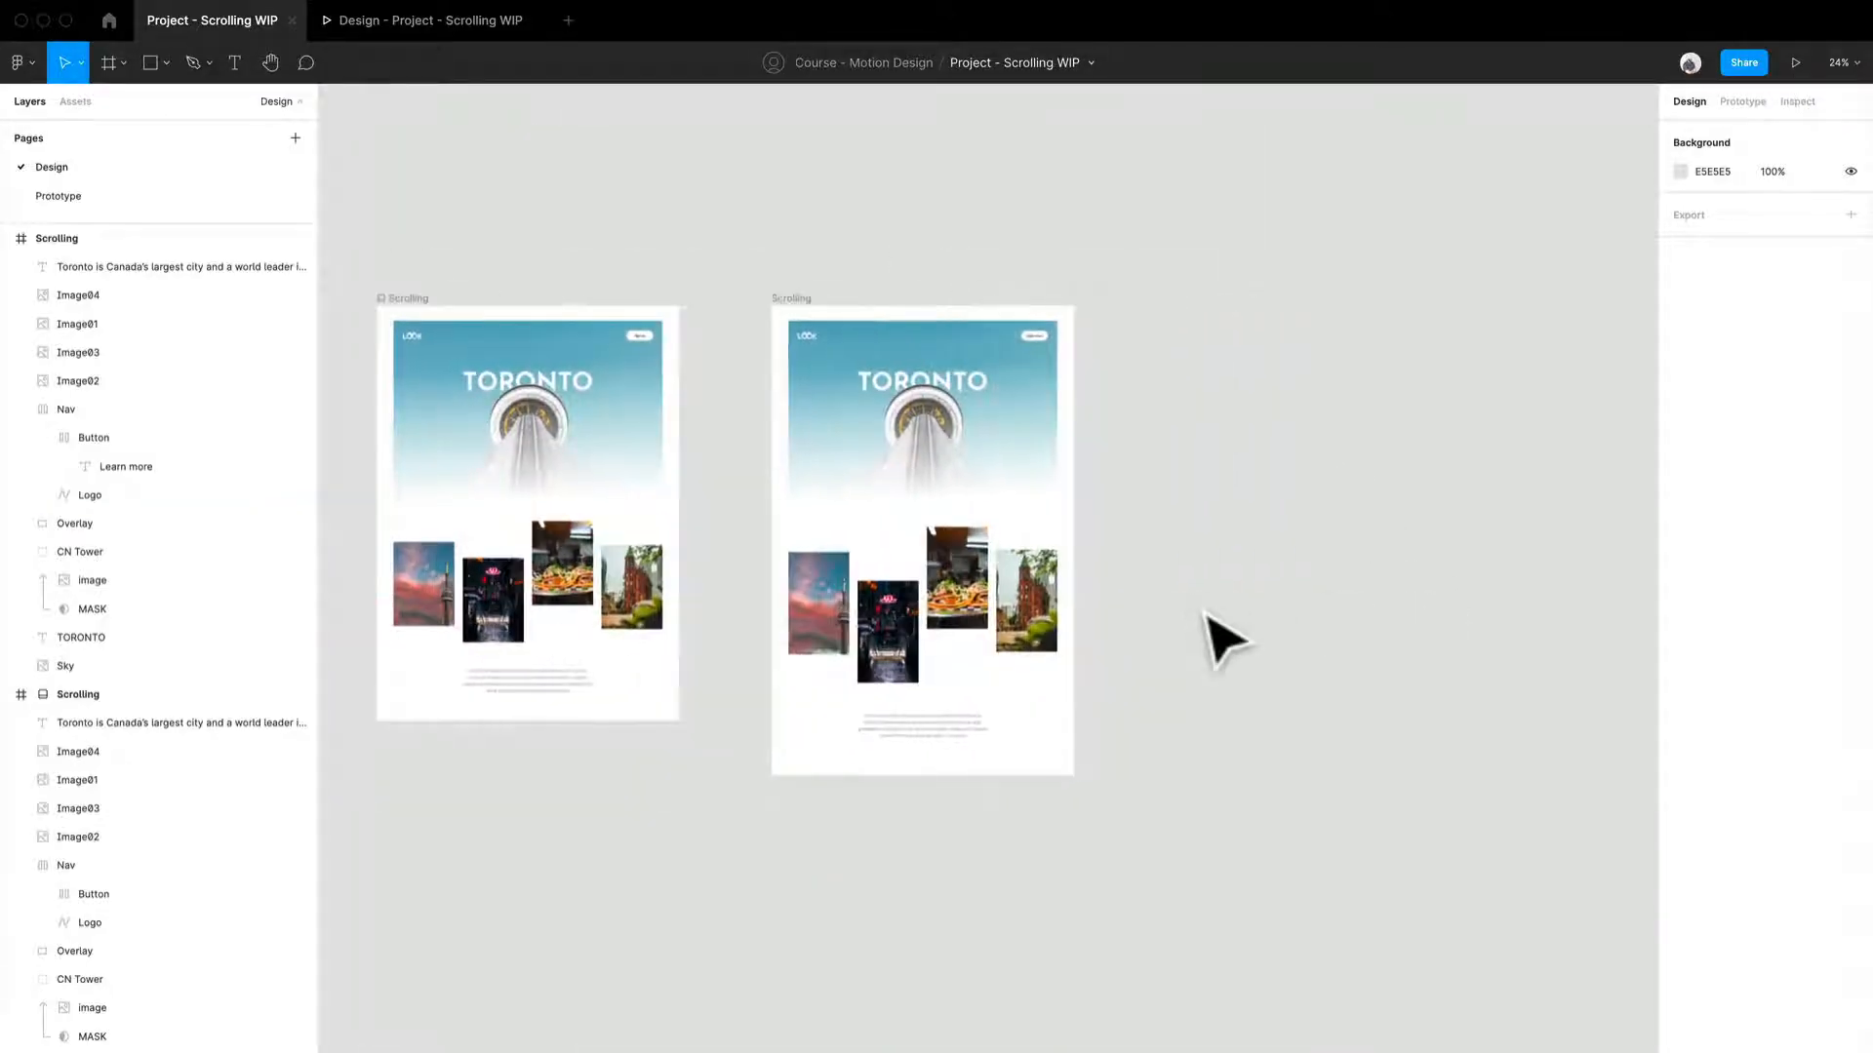
{"action": "left_click_drag", "start_coordinate": [841, 326], "coordinate": [986, 196]}
{"action": "scroll", "coordinate": [1280, 343], "scroll_direction": "up", "scroll_amount": 5}
{"action": "left_click", "coordinate": [1458, 407]}
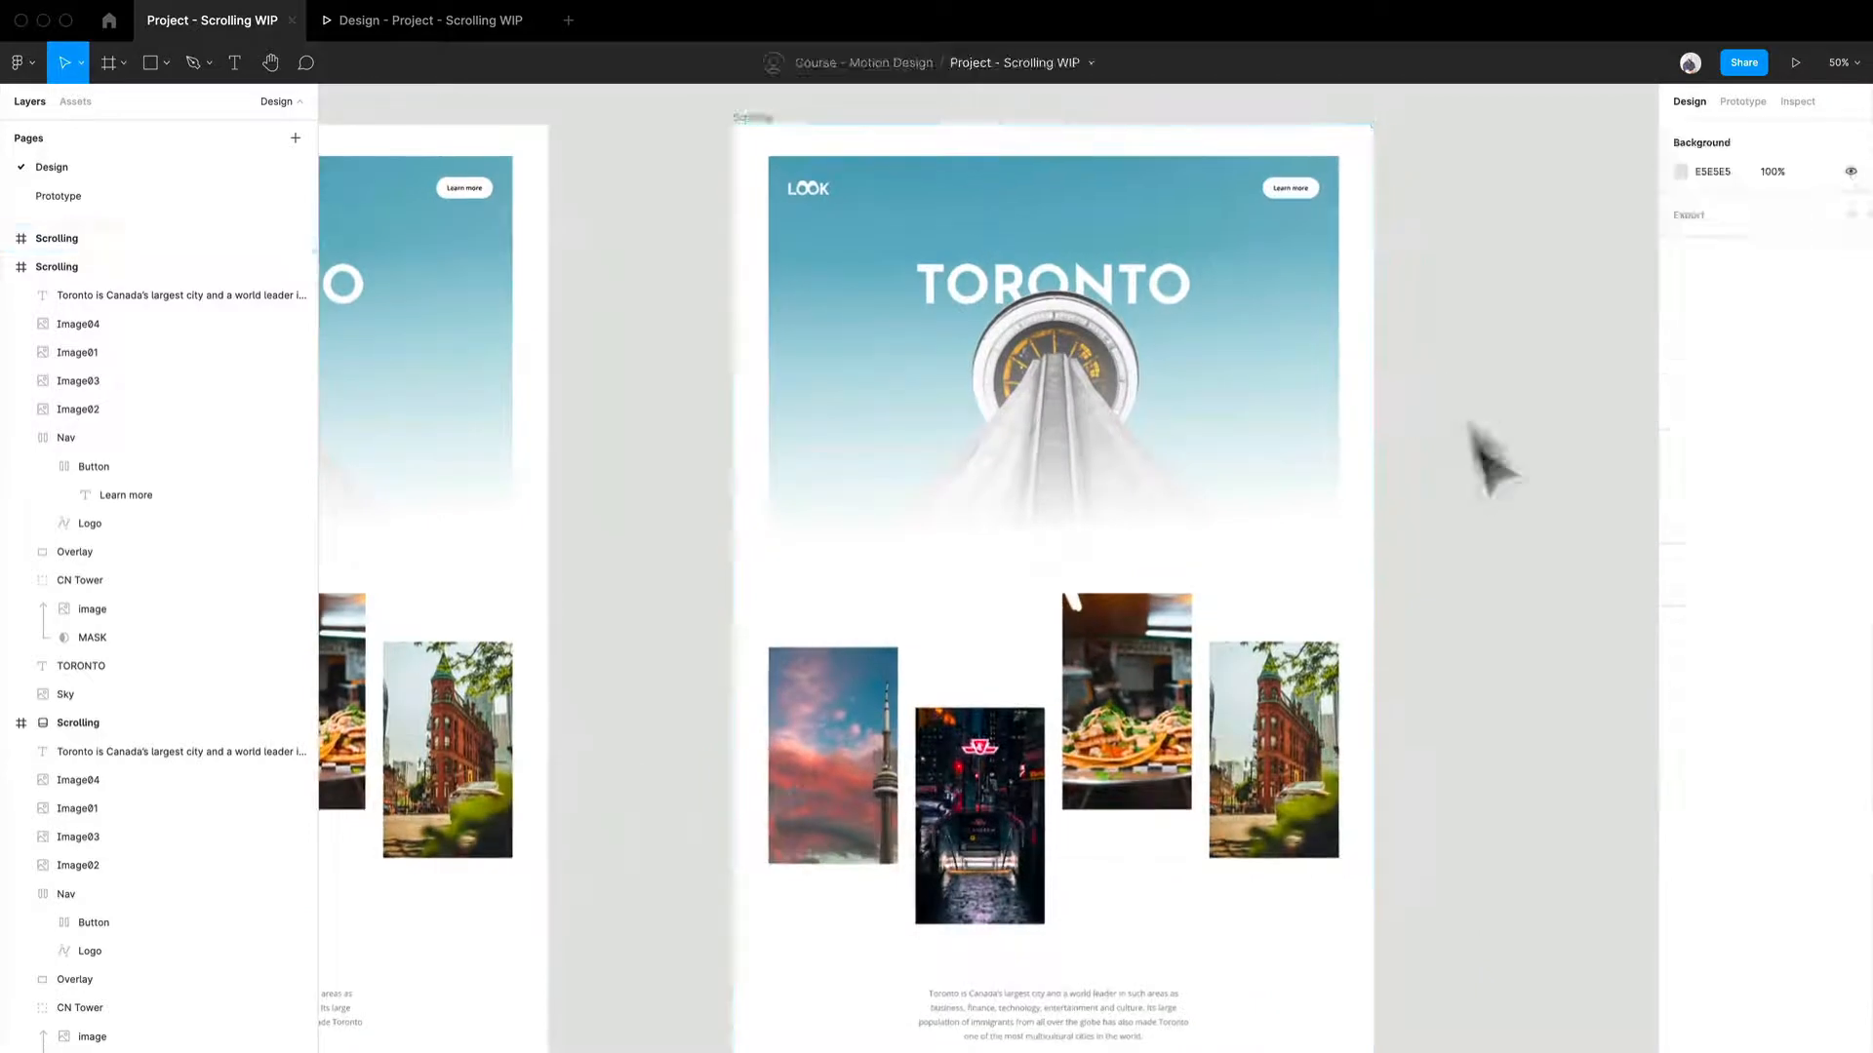
{"action": "left_click_drag", "start_coordinate": [1471, 448], "coordinate": [1224, 438]}
{"action": "scroll", "coordinate": [873, 378], "scroll_direction": "down", "scroll_amount": 1}
{"action": "scroll", "coordinate": [876, 383], "scroll_direction": "up", "scroll_amount": 3}
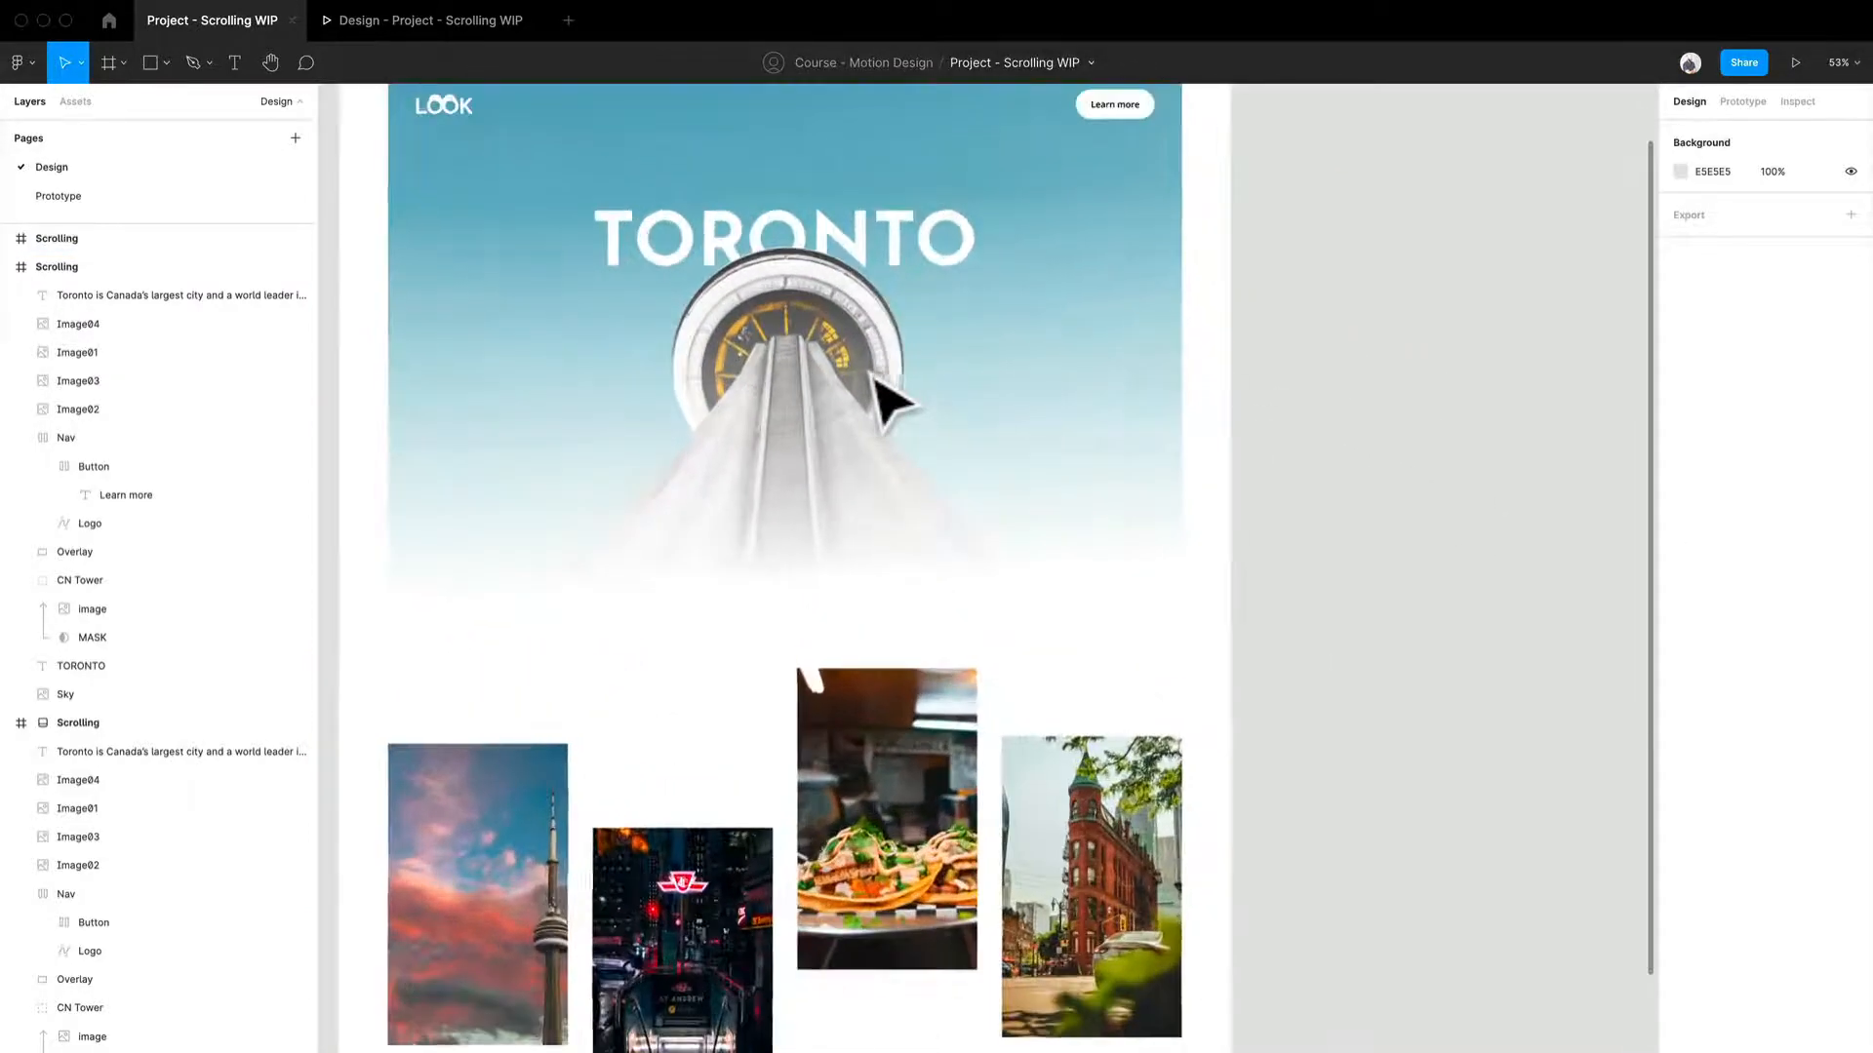
{"action": "left_click_drag", "start_coordinate": [878, 397], "coordinate": [1015, 526]}
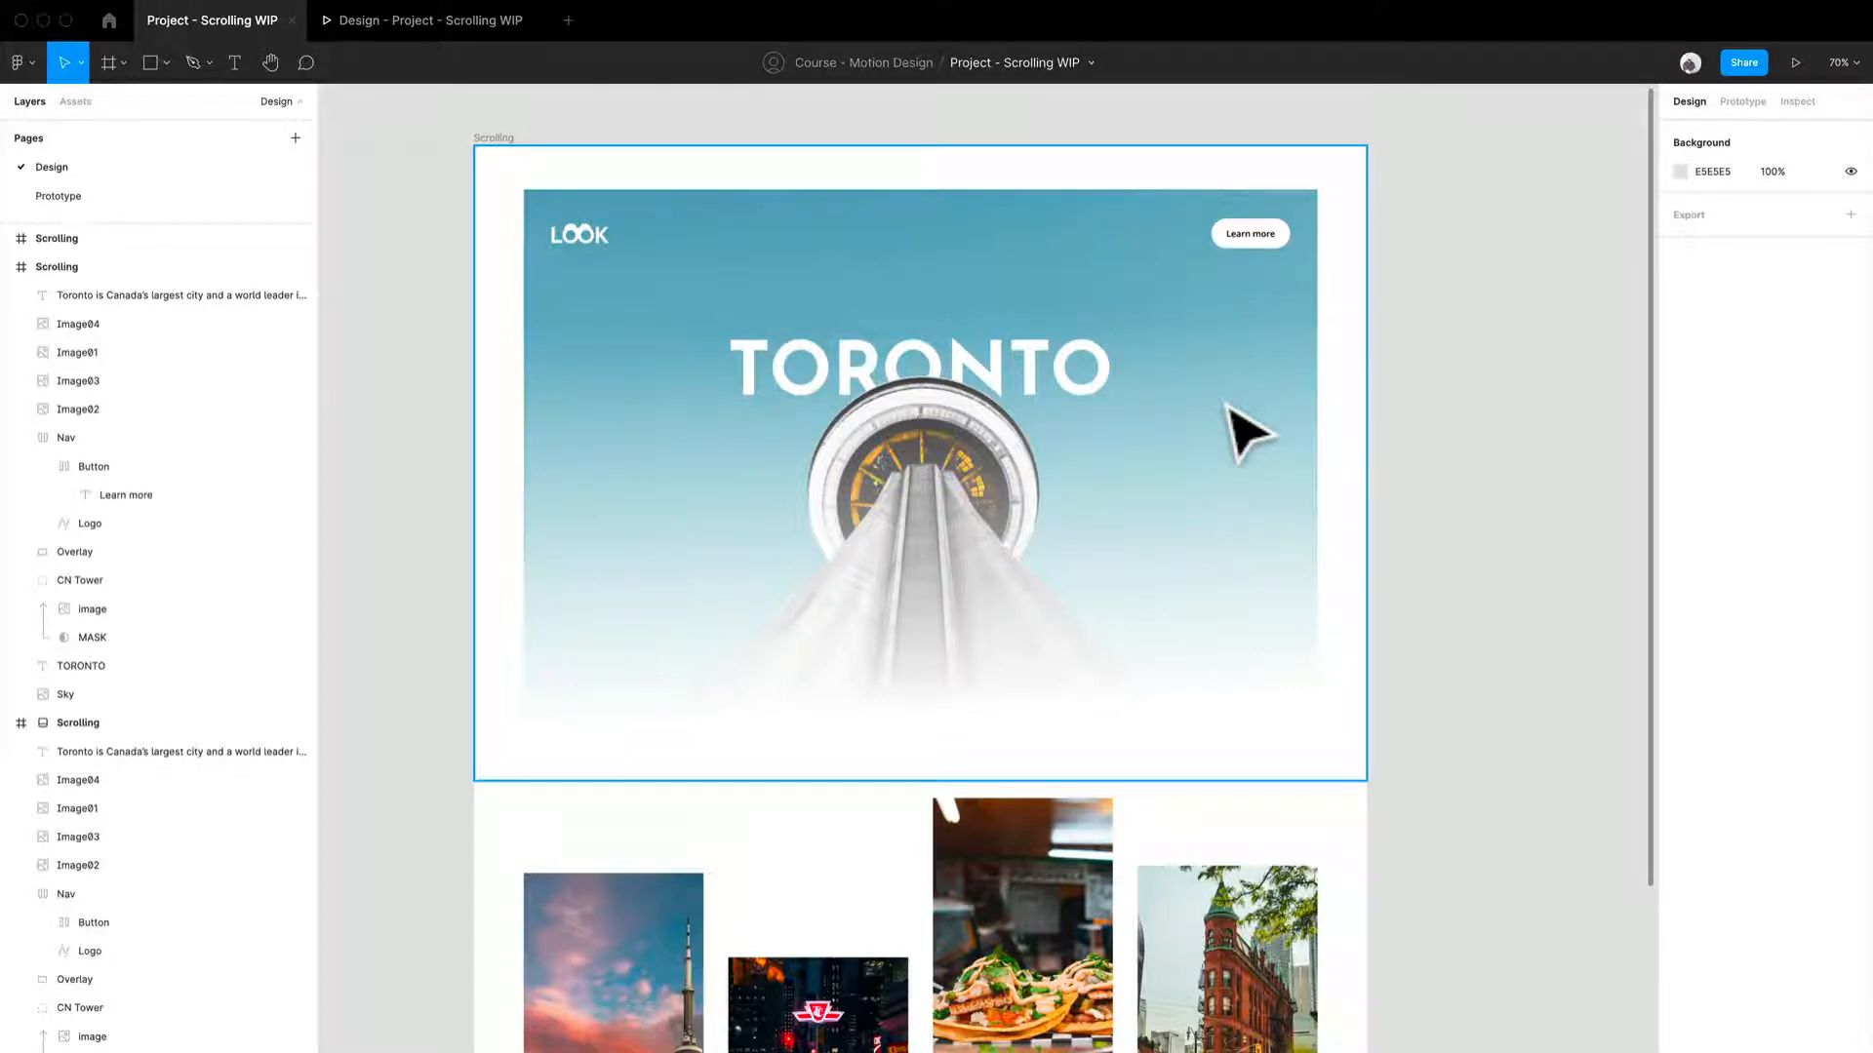
{"action": "scroll", "coordinate": [1227, 407], "scroll_direction": "down", "scroll_amount": 5, "text": "ctrl"}
{"action": "scroll", "coordinate": [1258, 459], "scroll_direction": "right", "scroll_amount": 5}
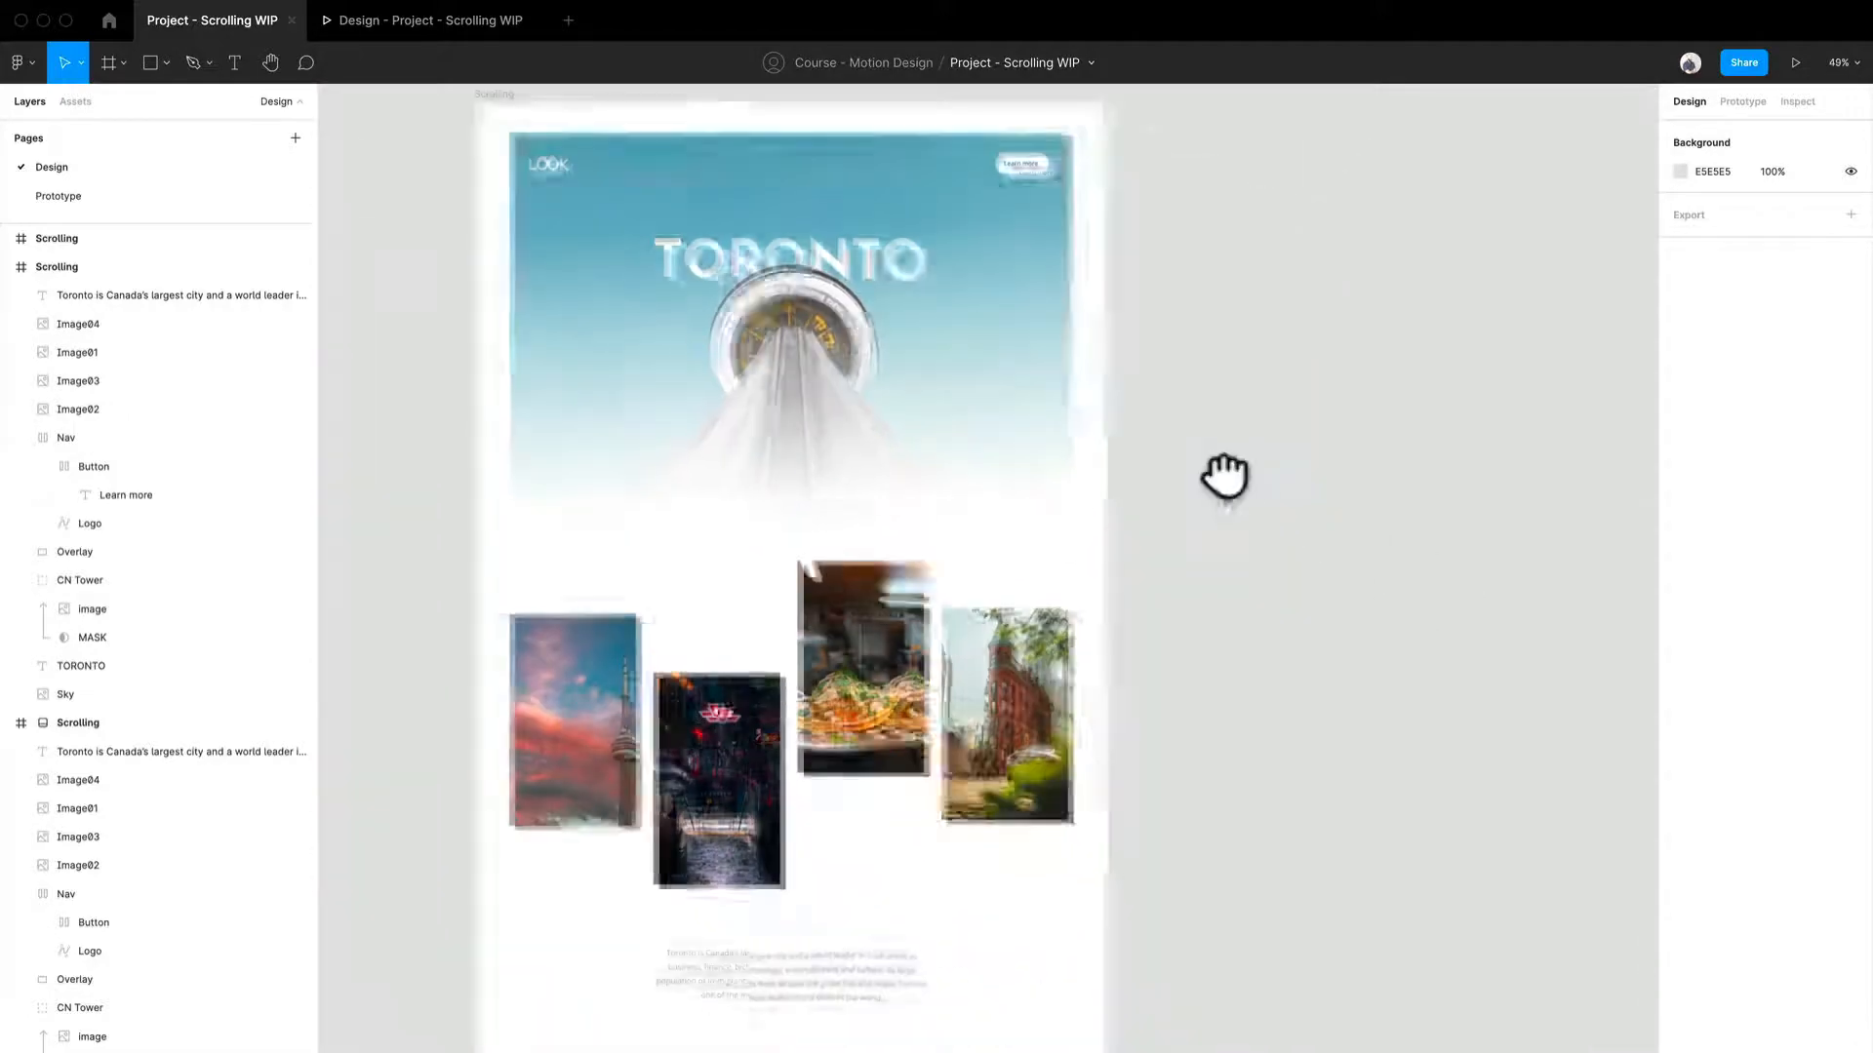
{"action": "scroll", "coordinate": [501, 195], "scroll_direction": "up", "scroll_amount": 3}
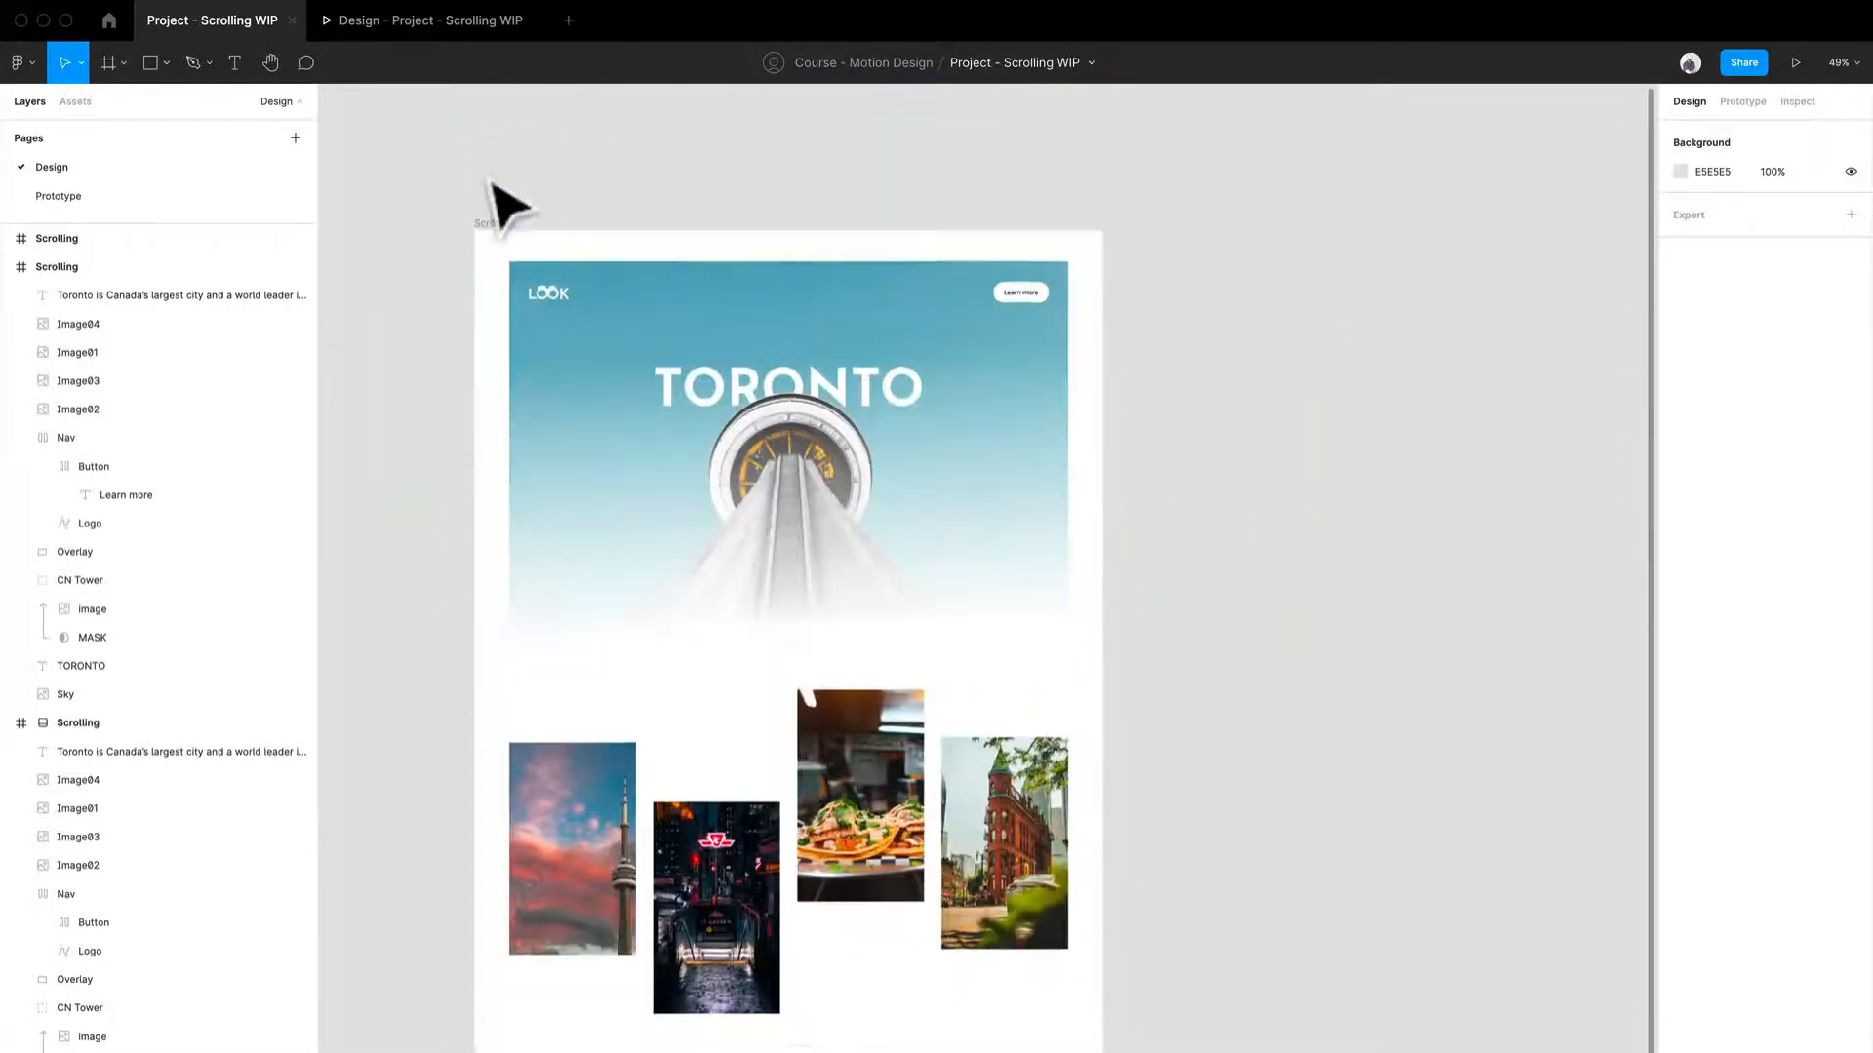
{"action": "left_click", "coordinate": [501, 255]}
{"action": "key", "text": "ctrl+d"}
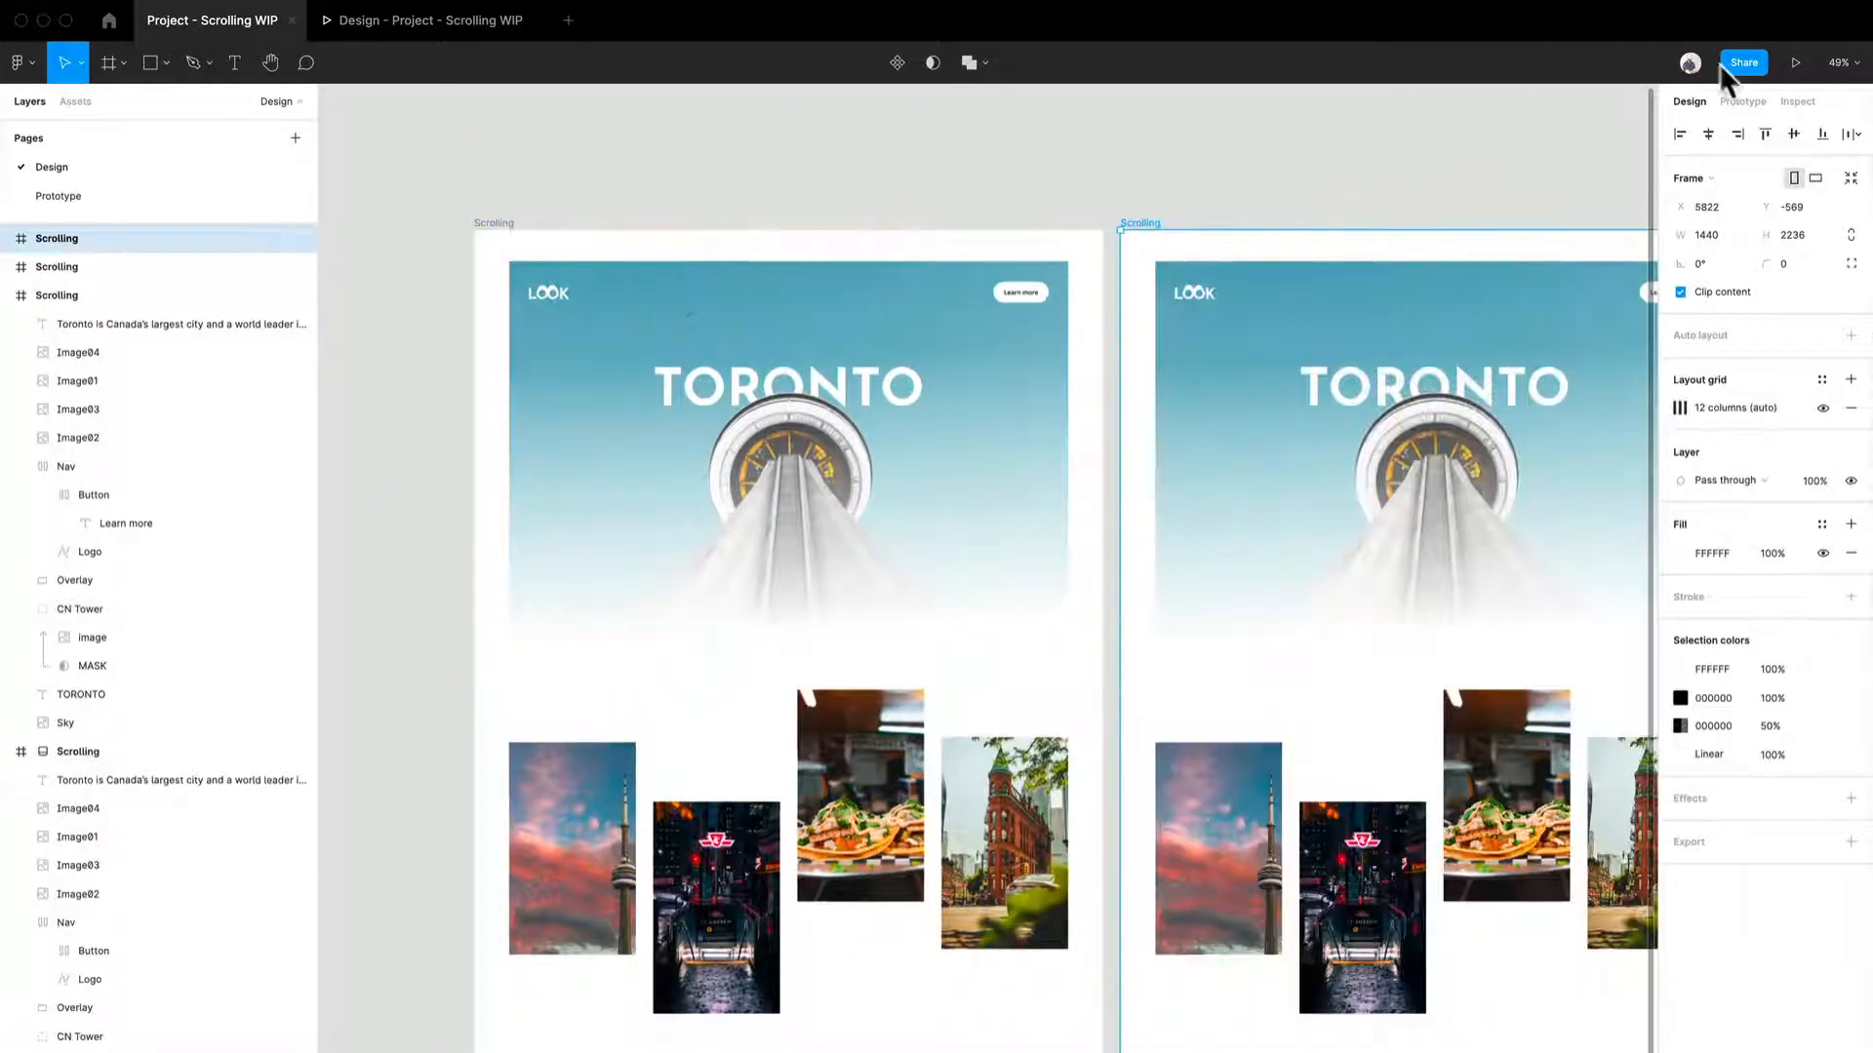
- Remove the flow starting points from both Scrolling frames
{"action": "left_click", "coordinate": [1729, 102]}
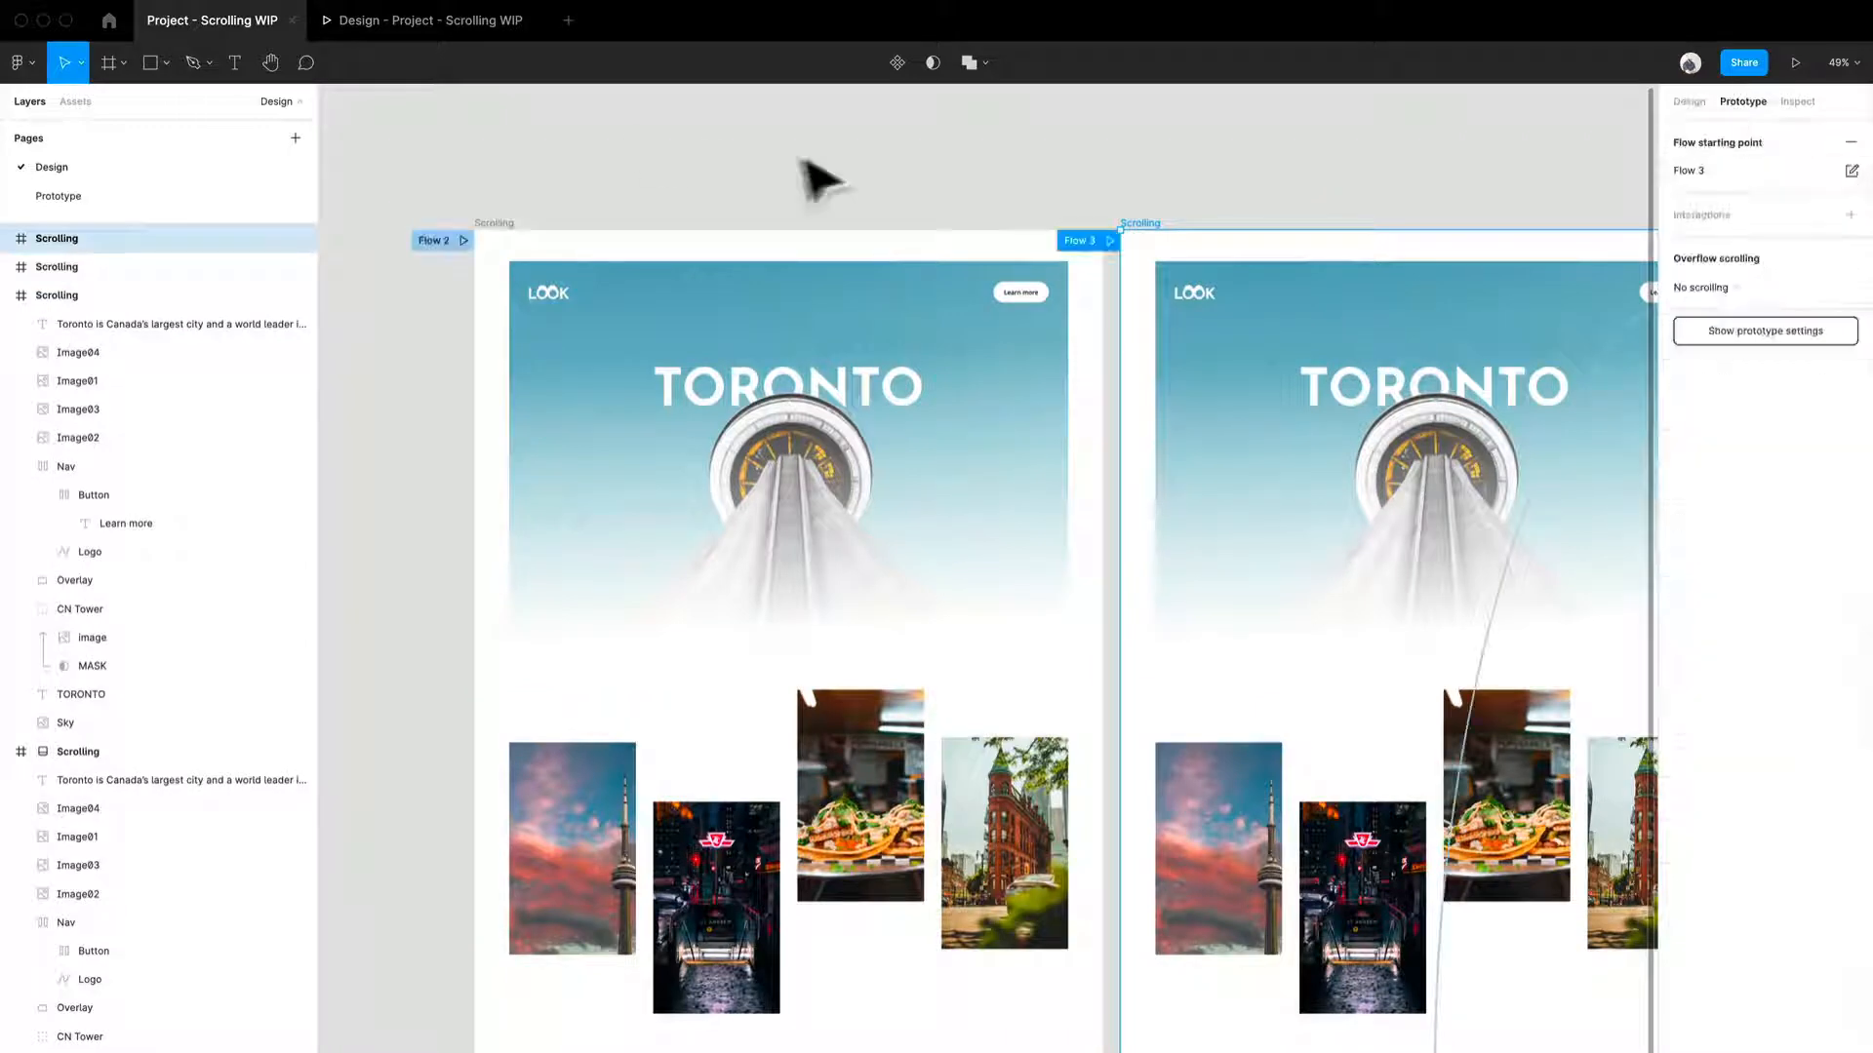
{"action": "left_click", "coordinate": [1134, 214]}
{"action": "left_click", "coordinate": [1180, 236]}
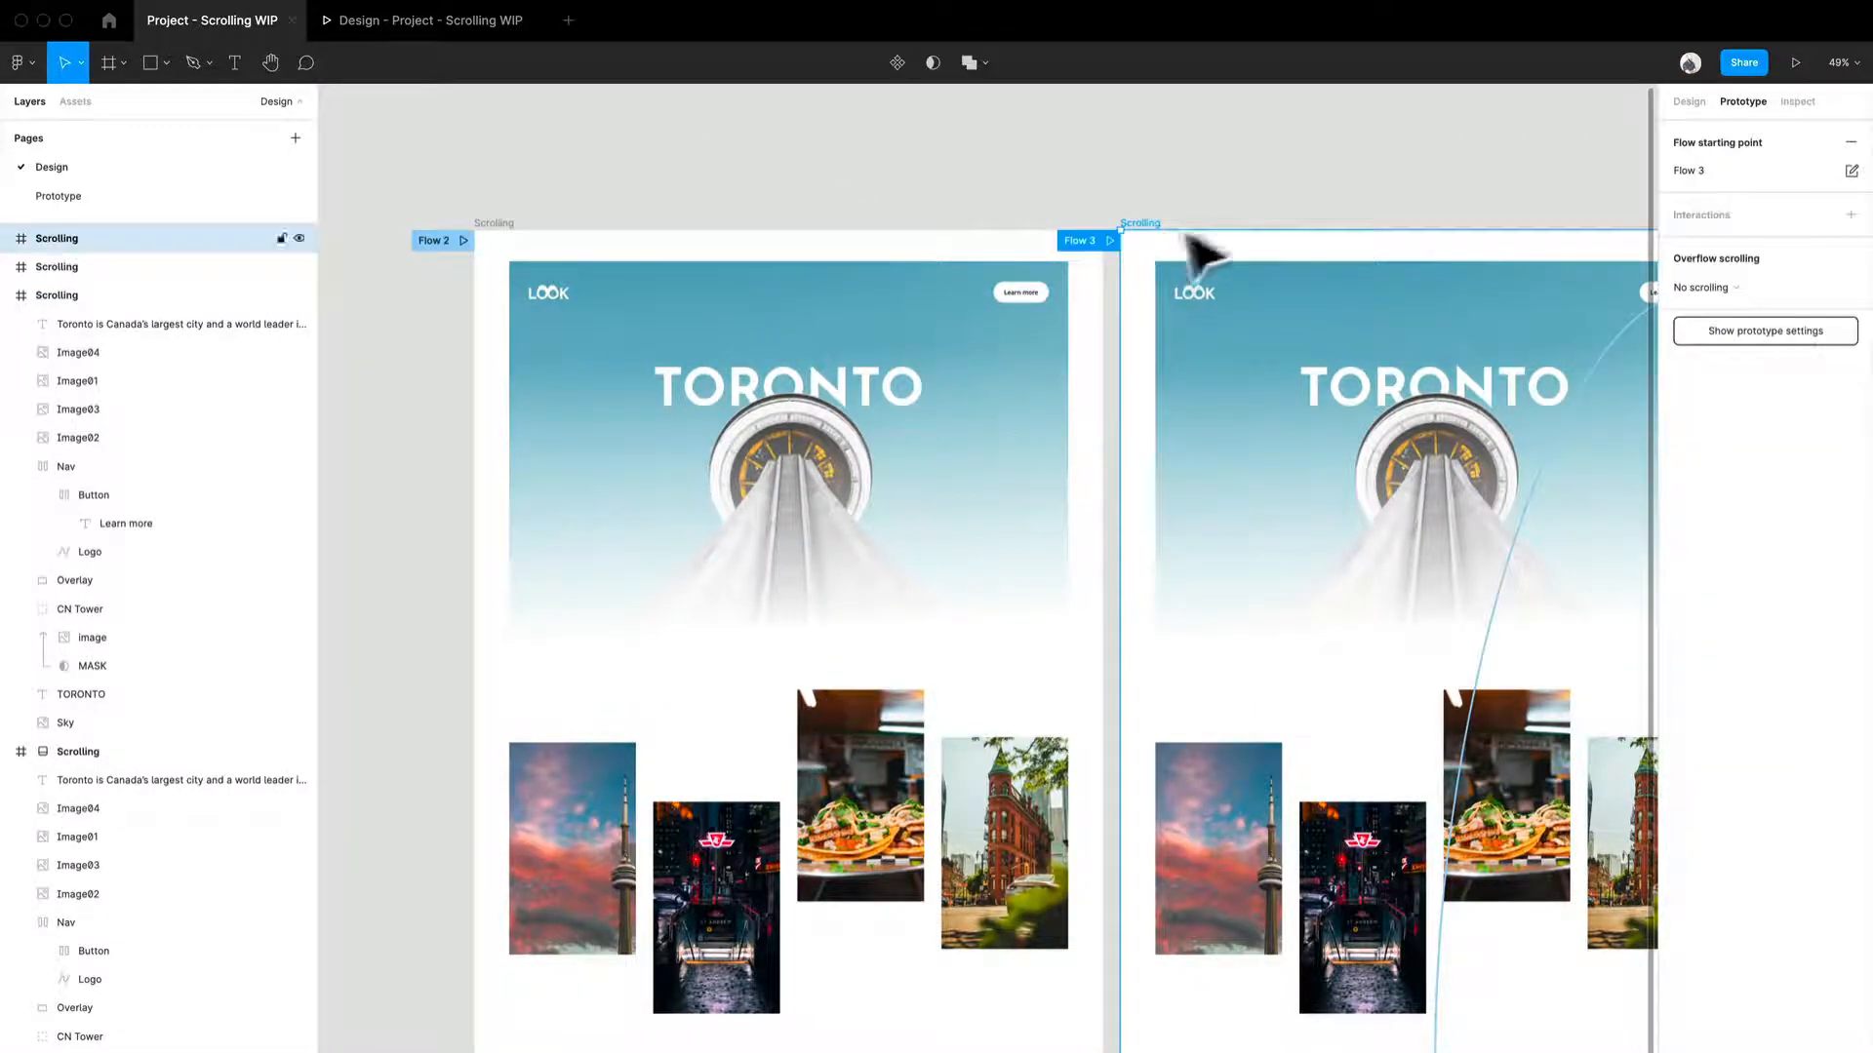
{"action": "left_click", "coordinate": [1851, 143]}
{"action": "left_click", "coordinate": [536, 243]}
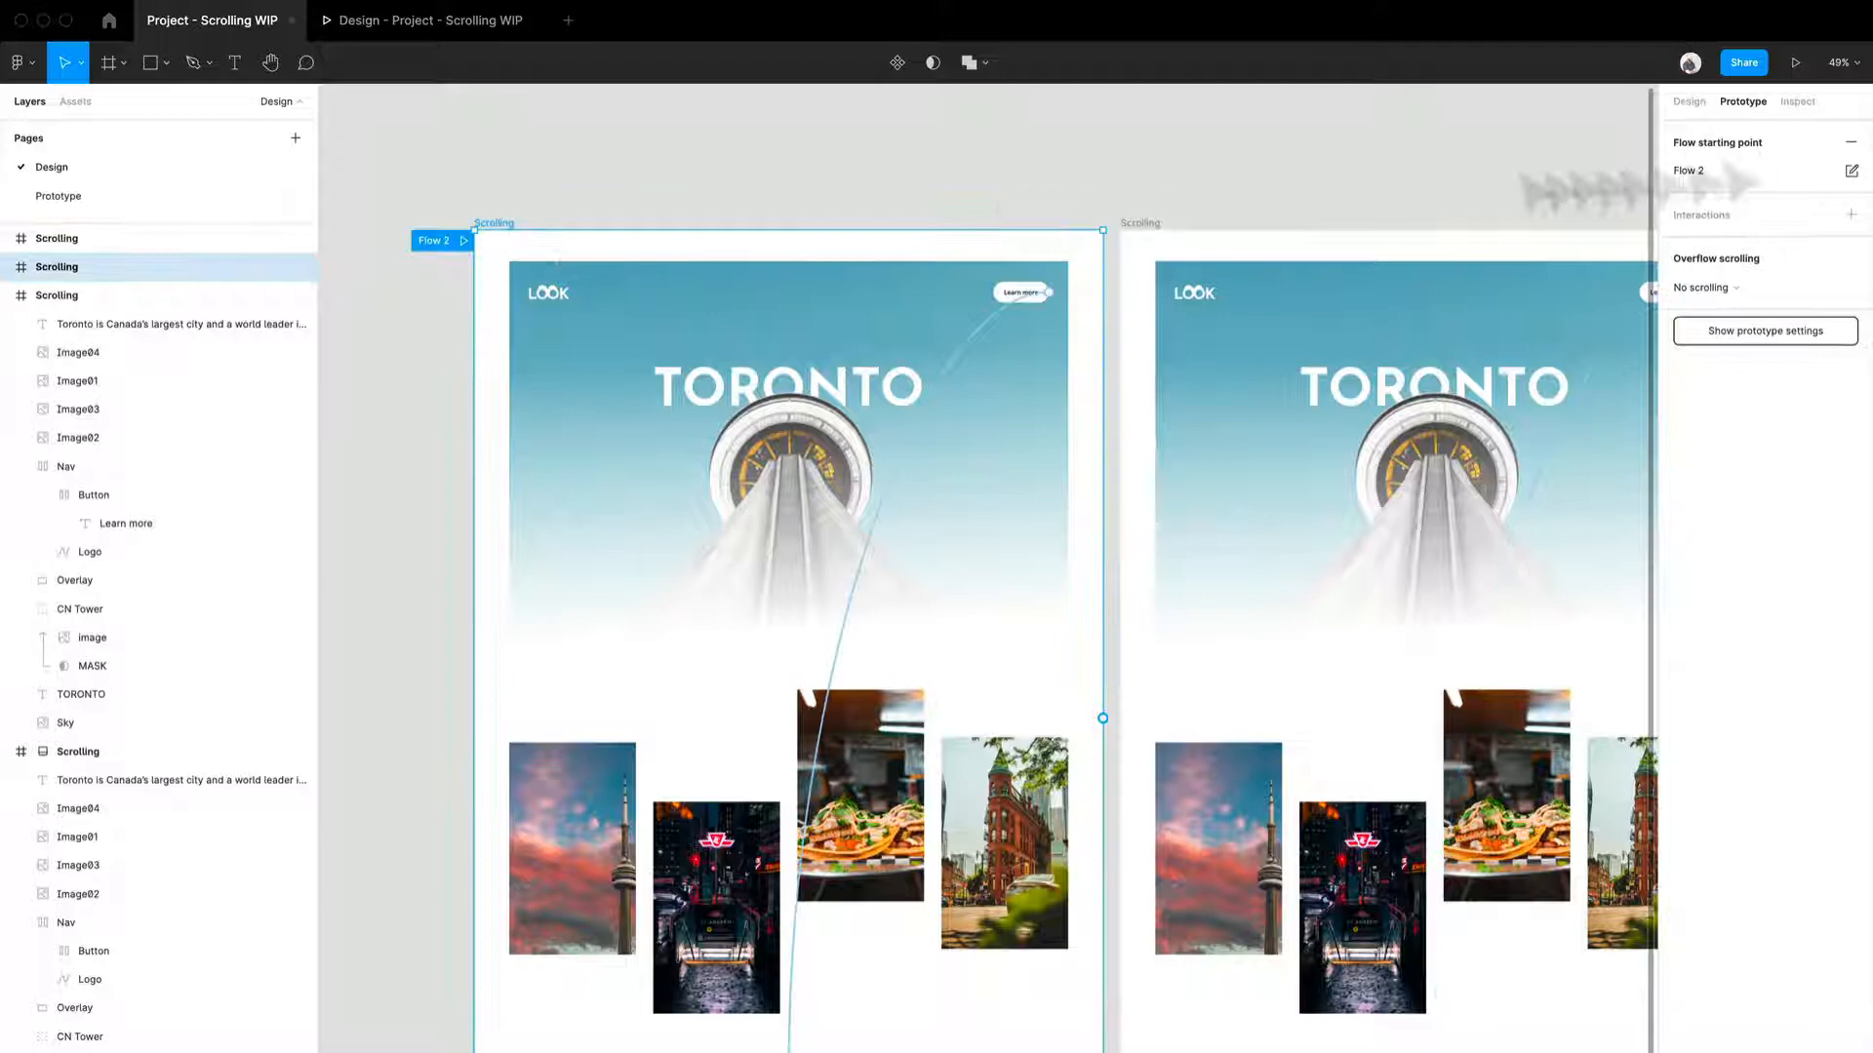
{"action": "left_click", "coordinate": [1849, 146]}
- Delete the Learn more button's scroll interactions in both Scrolling frames
{"action": "left_click", "coordinate": [966, 369]}
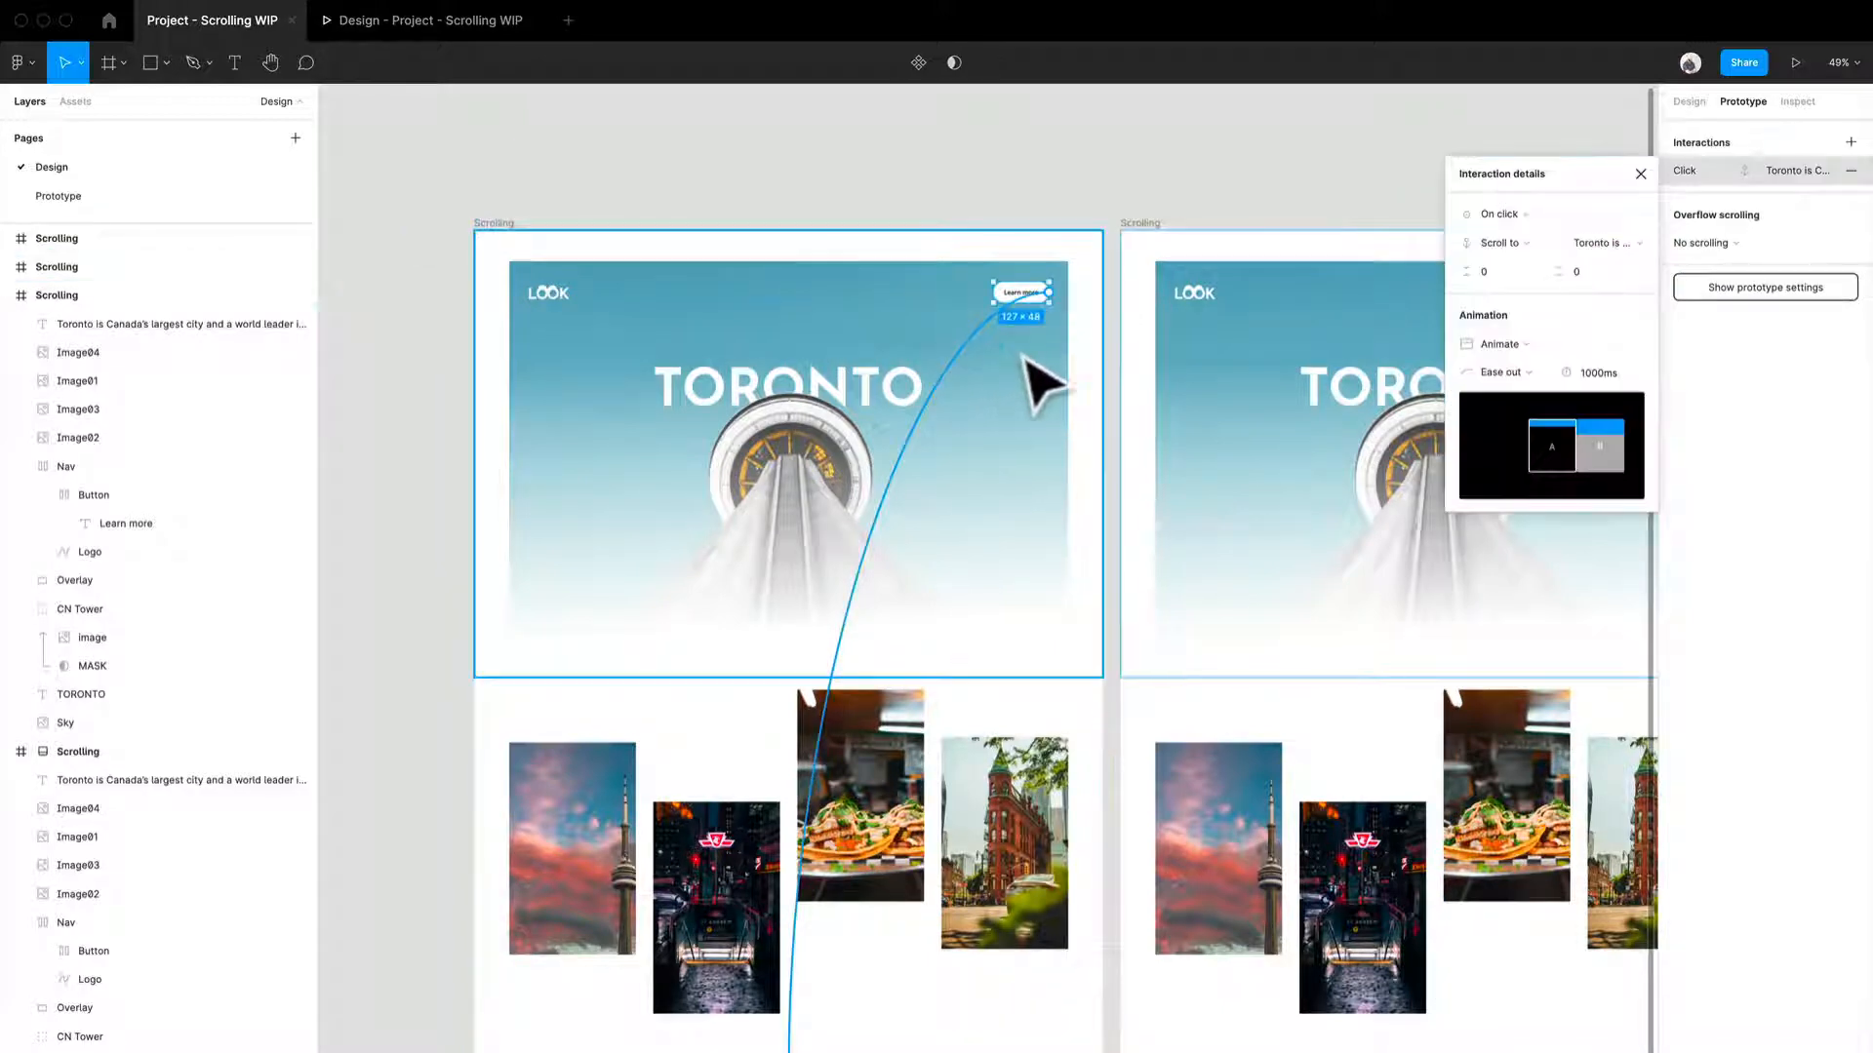
{"action": "key", "text": "Delete"}
{"action": "scroll", "coordinate": [1237, 552], "scroll_direction": "right", "scroll_amount": 5}
{"action": "left_click", "coordinate": [1343, 258]}
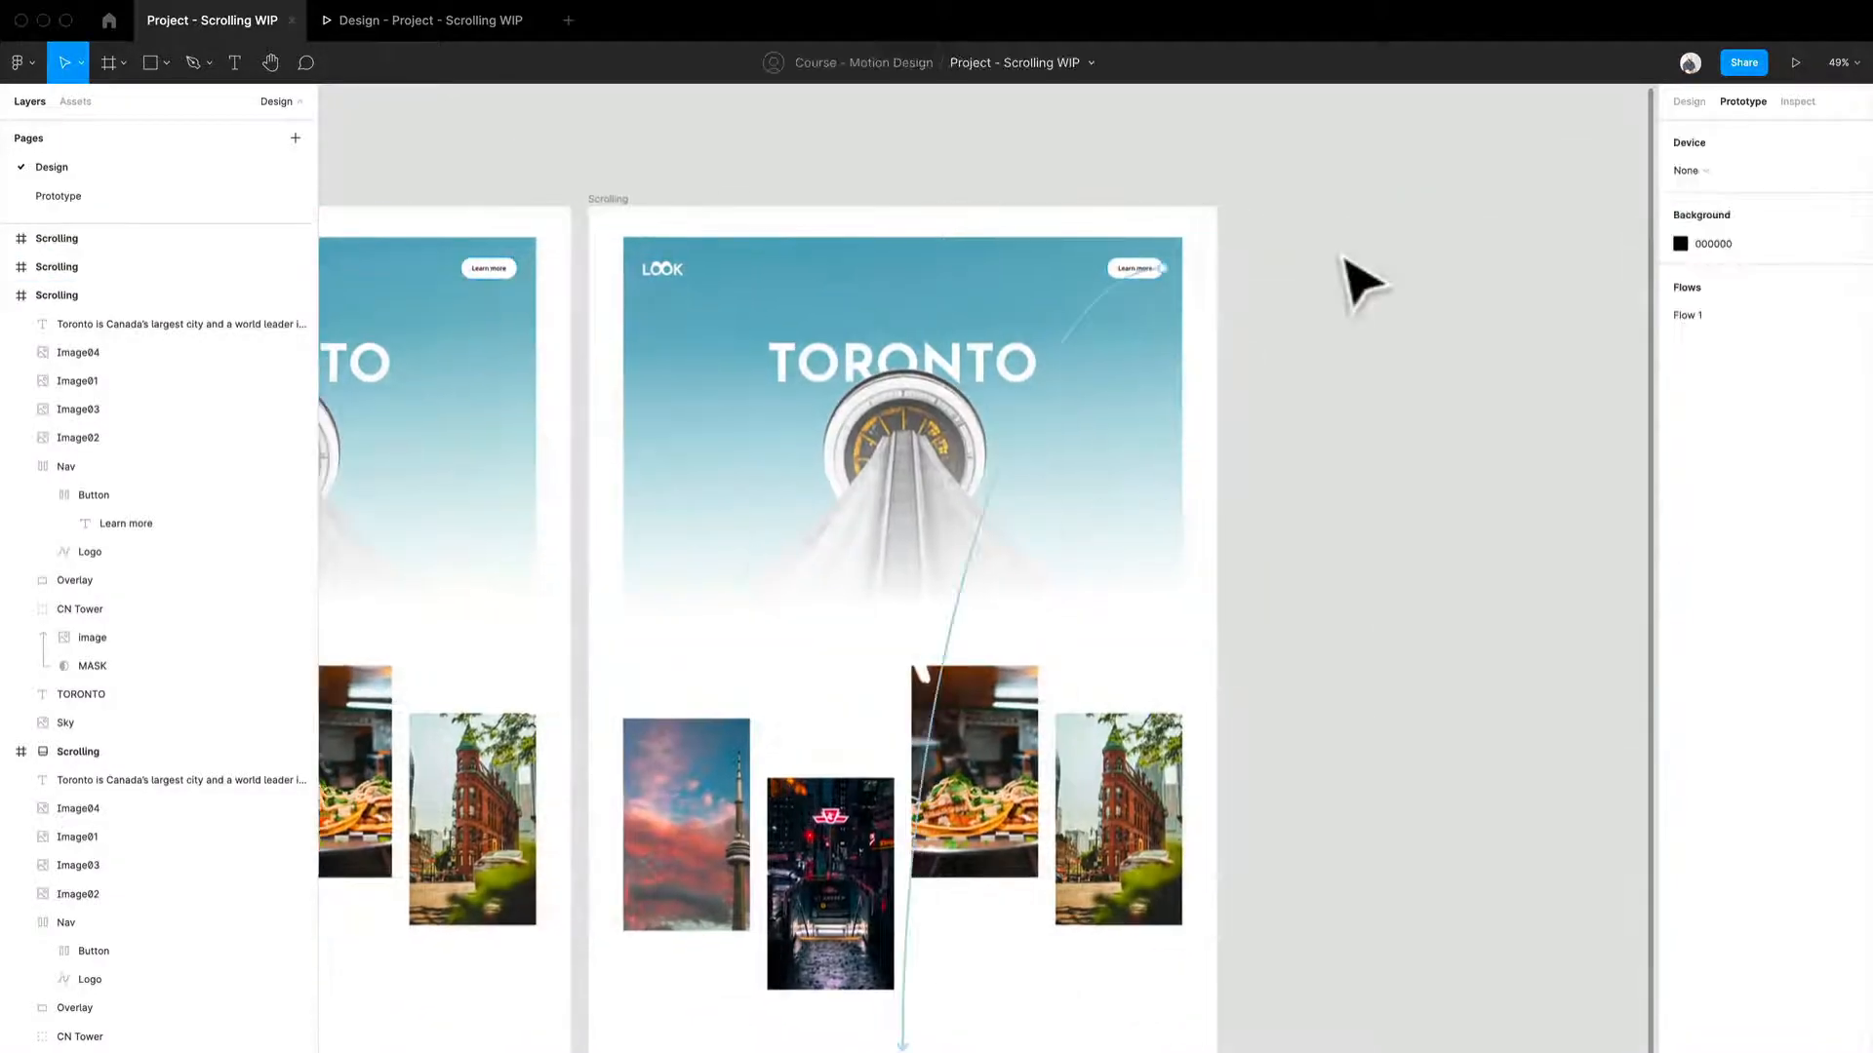
{"action": "left_click", "coordinate": [1087, 329]}
{"action": "key", "text": "Delete"}
{"action": "left_click", "coordinate": [1383, 357]}
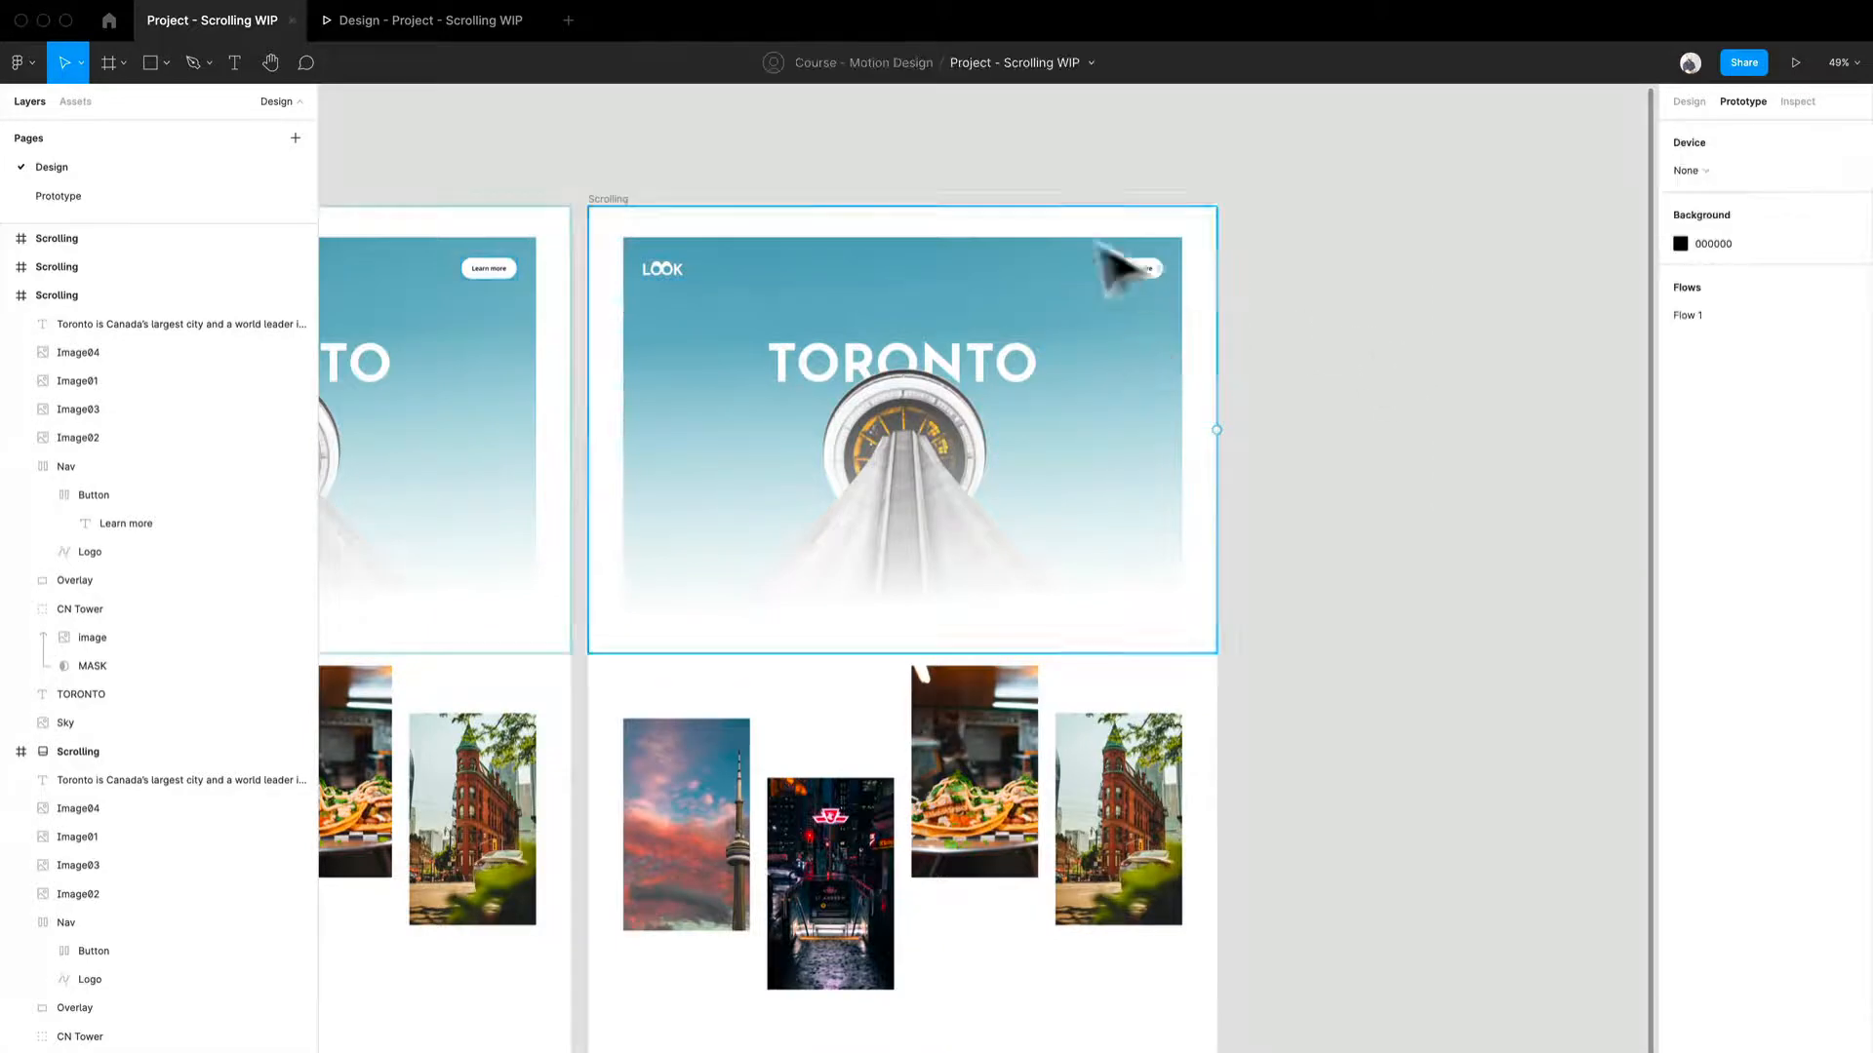
{"action": "left_click_drag", "start_coordinate": [786, 179], "coordinate": [1121, 137]}
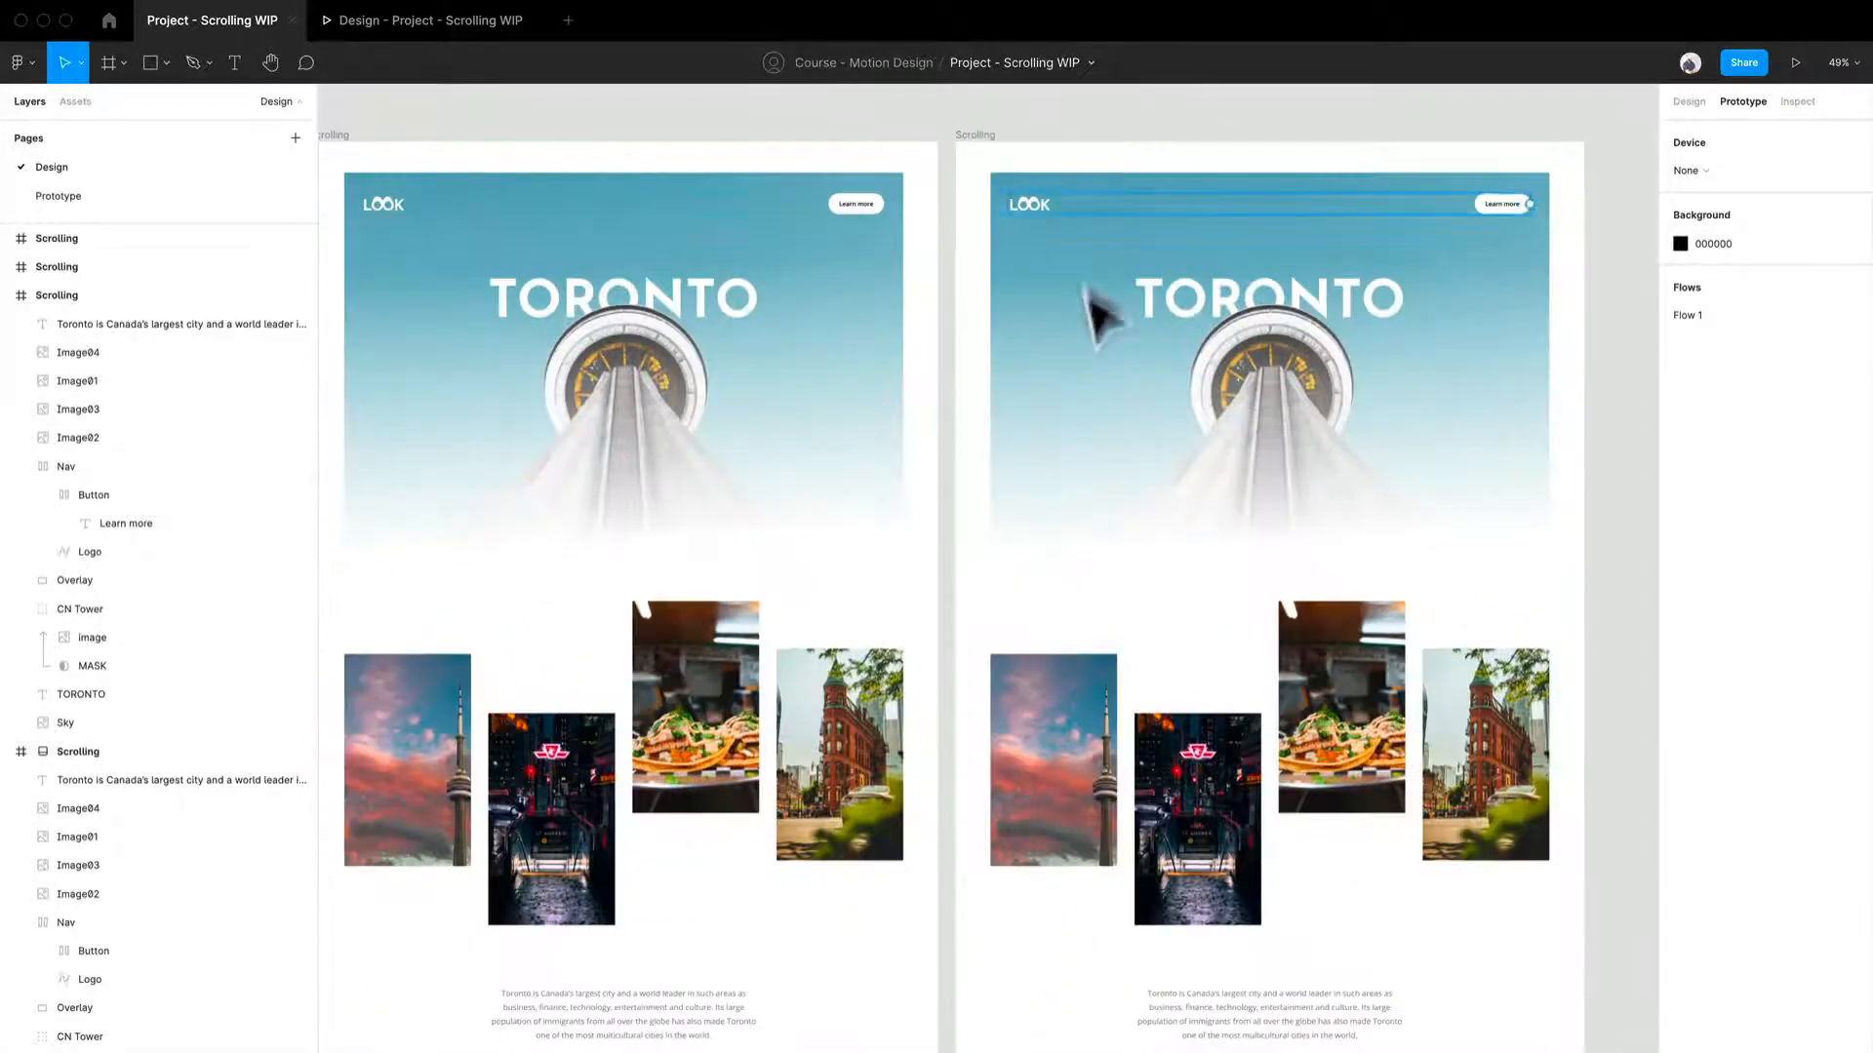
{"action": "left_click_drag", "start_coordinate": [720, 749], "coordinate": [857, 703]}
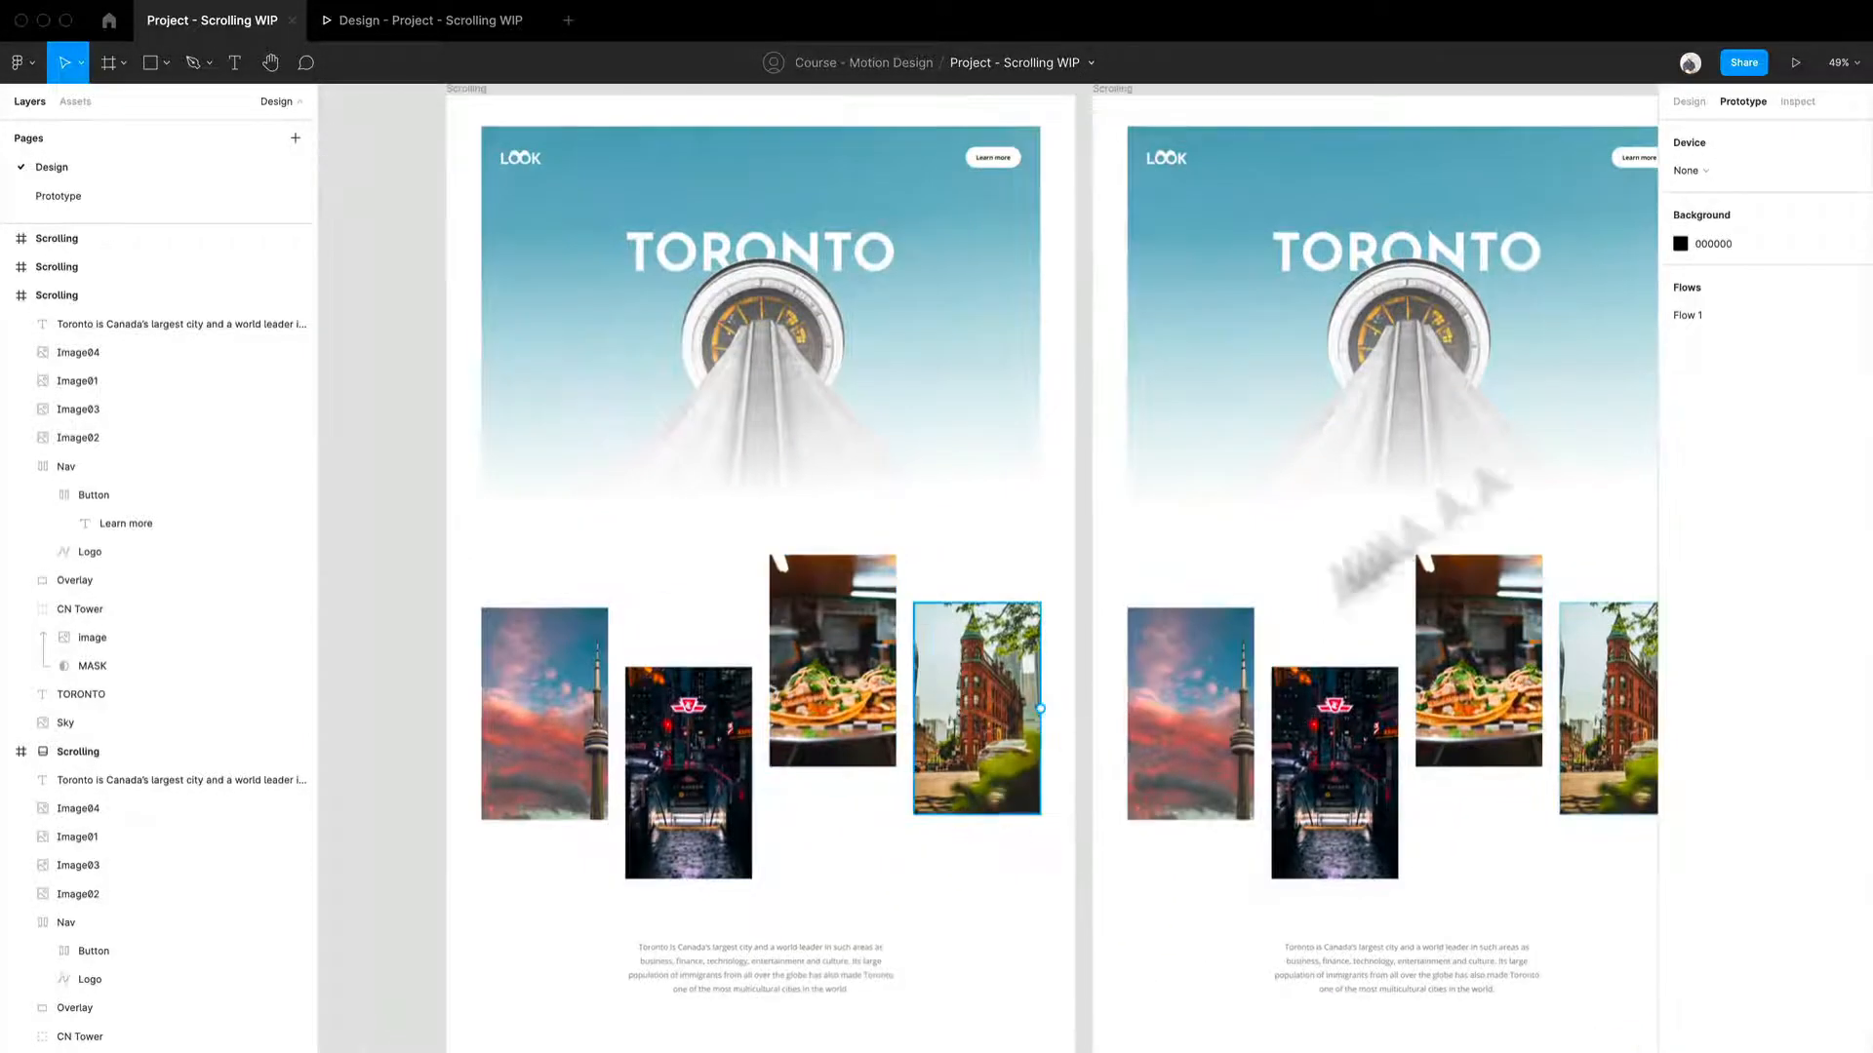
{"action": "left_click", "coordinate": [1689, 102]}
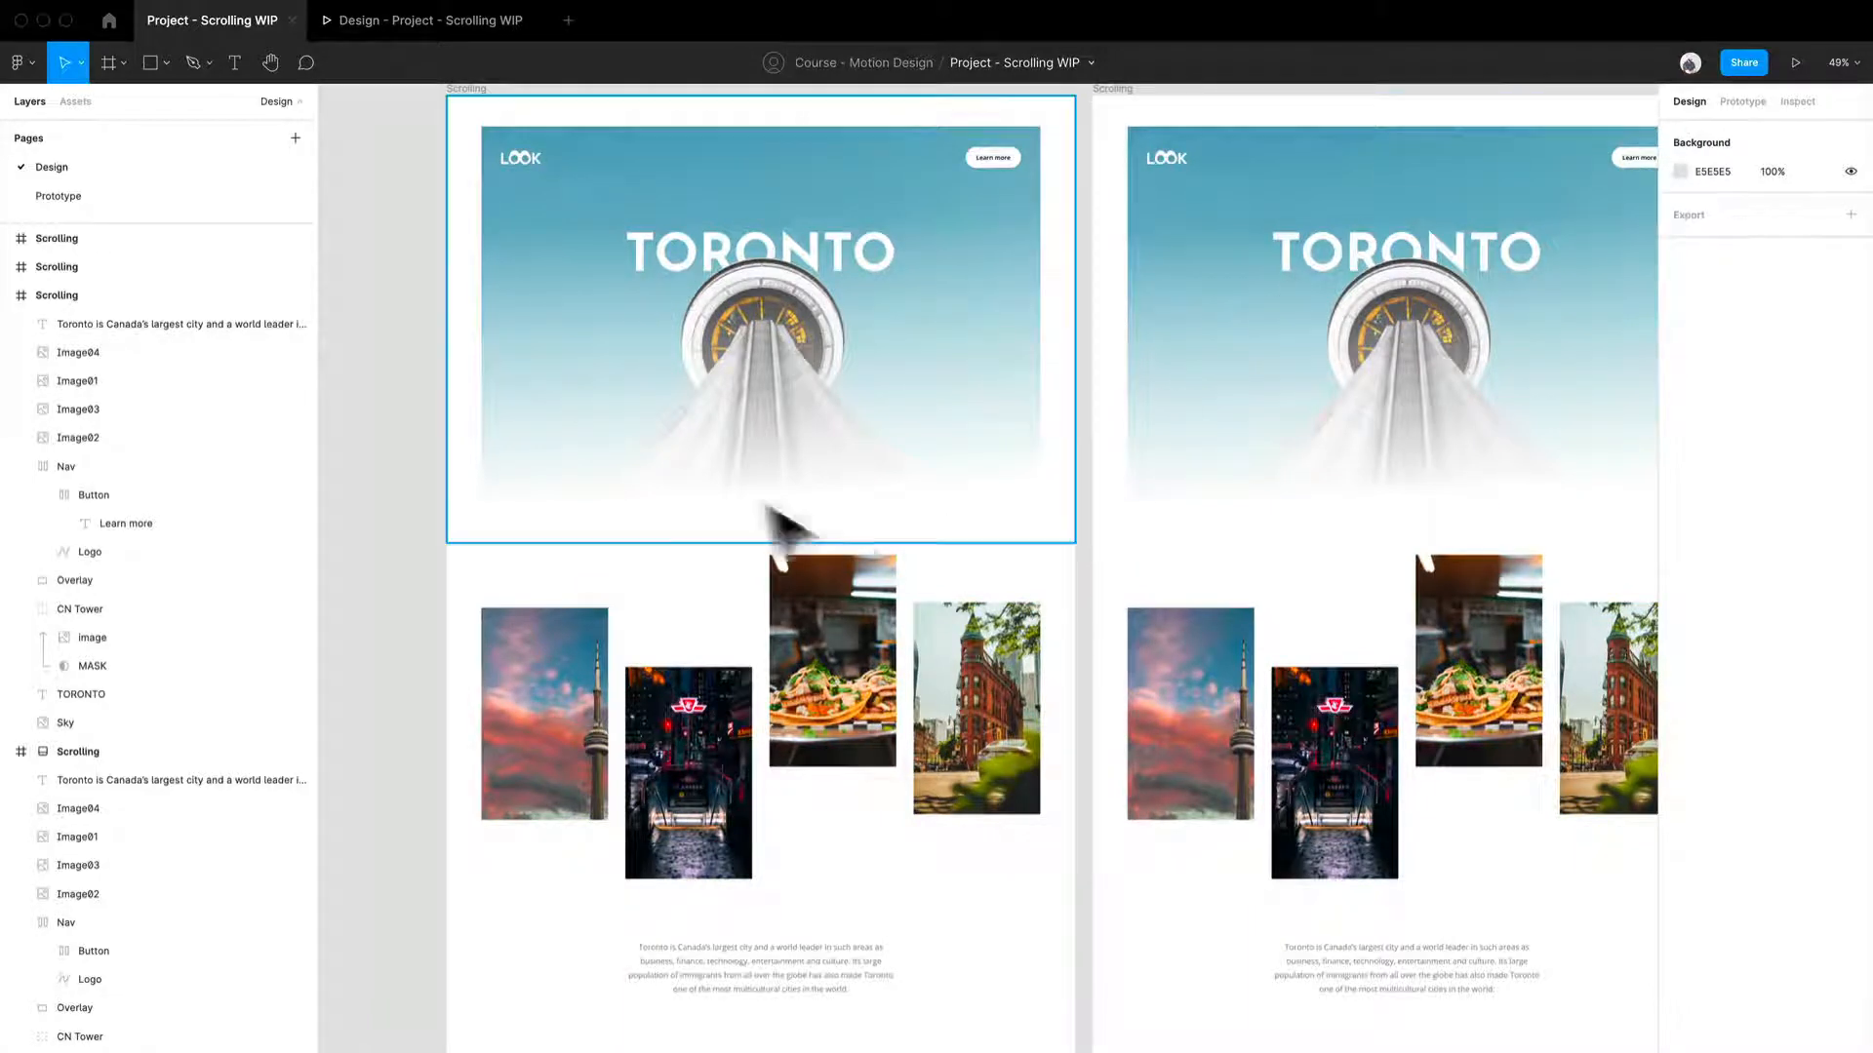
{"action": "left_click", "coordinate": [735, 743]}
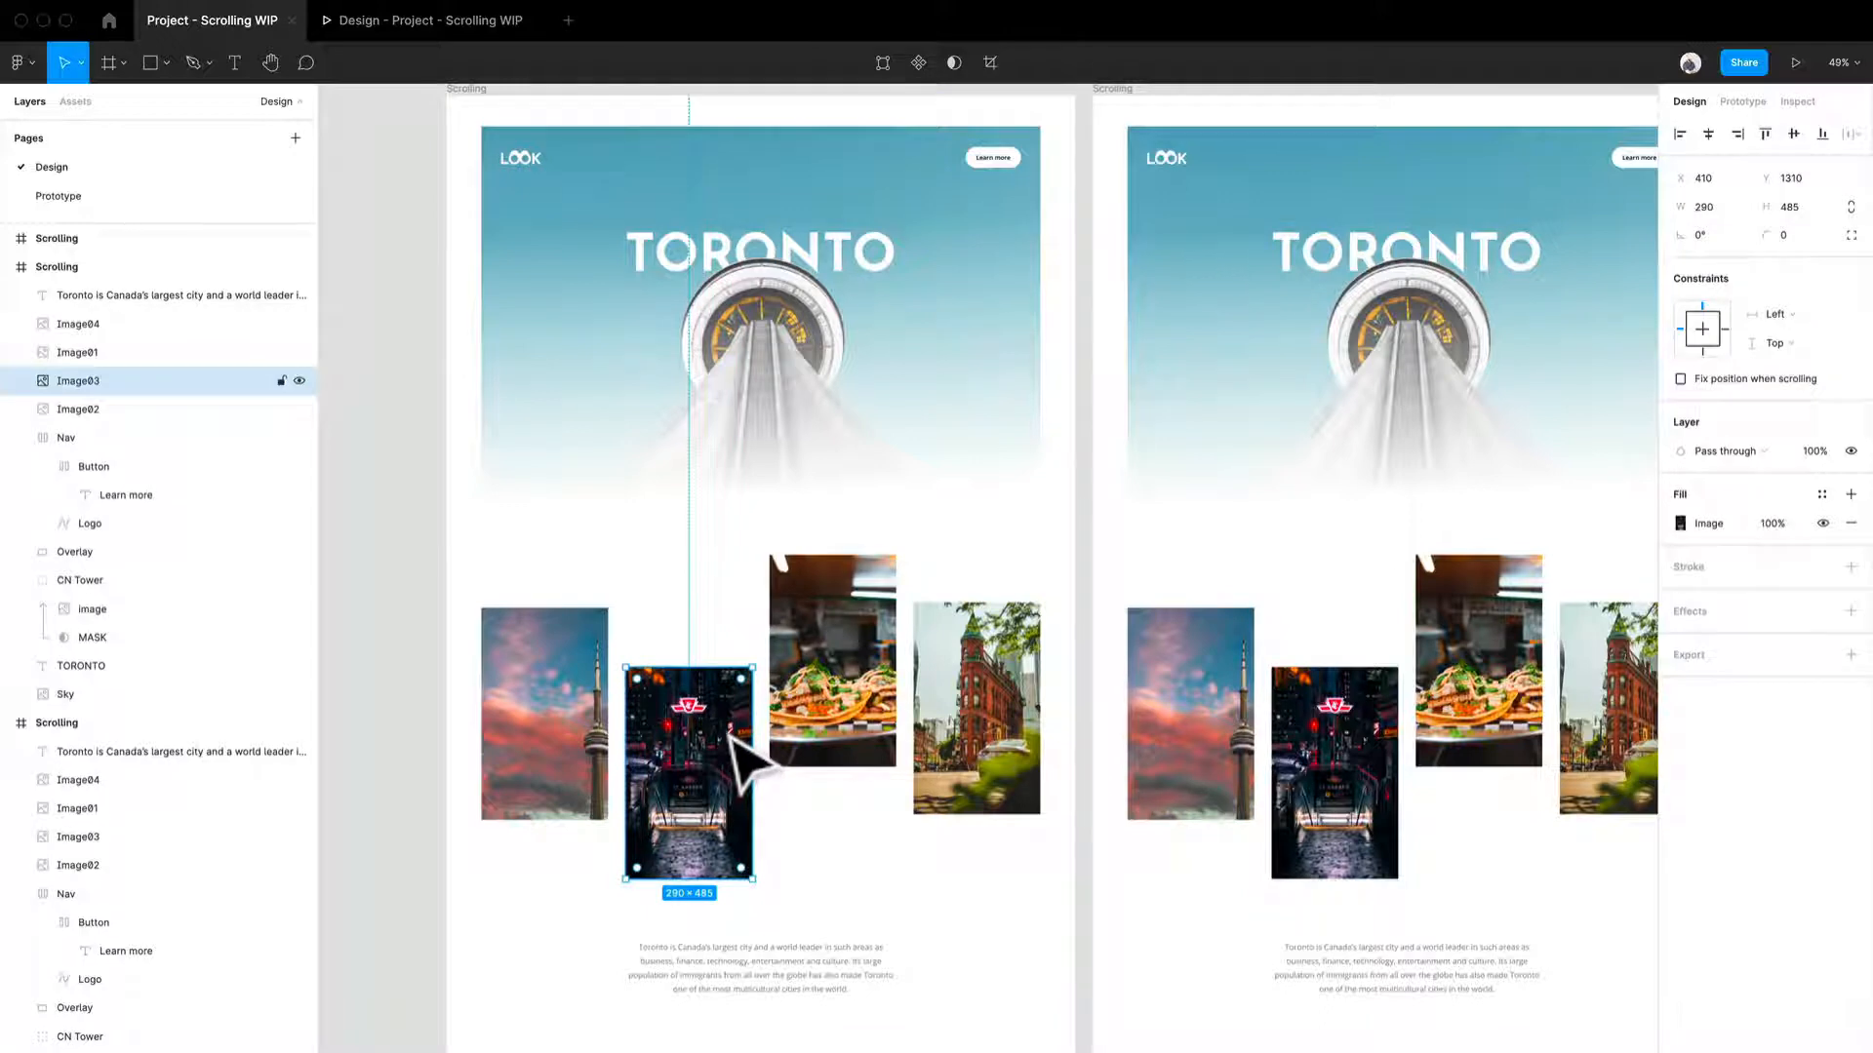
{"action": "left_click_drag", "start_coordinate": [727, 739], "coordinate": [730, 683]}
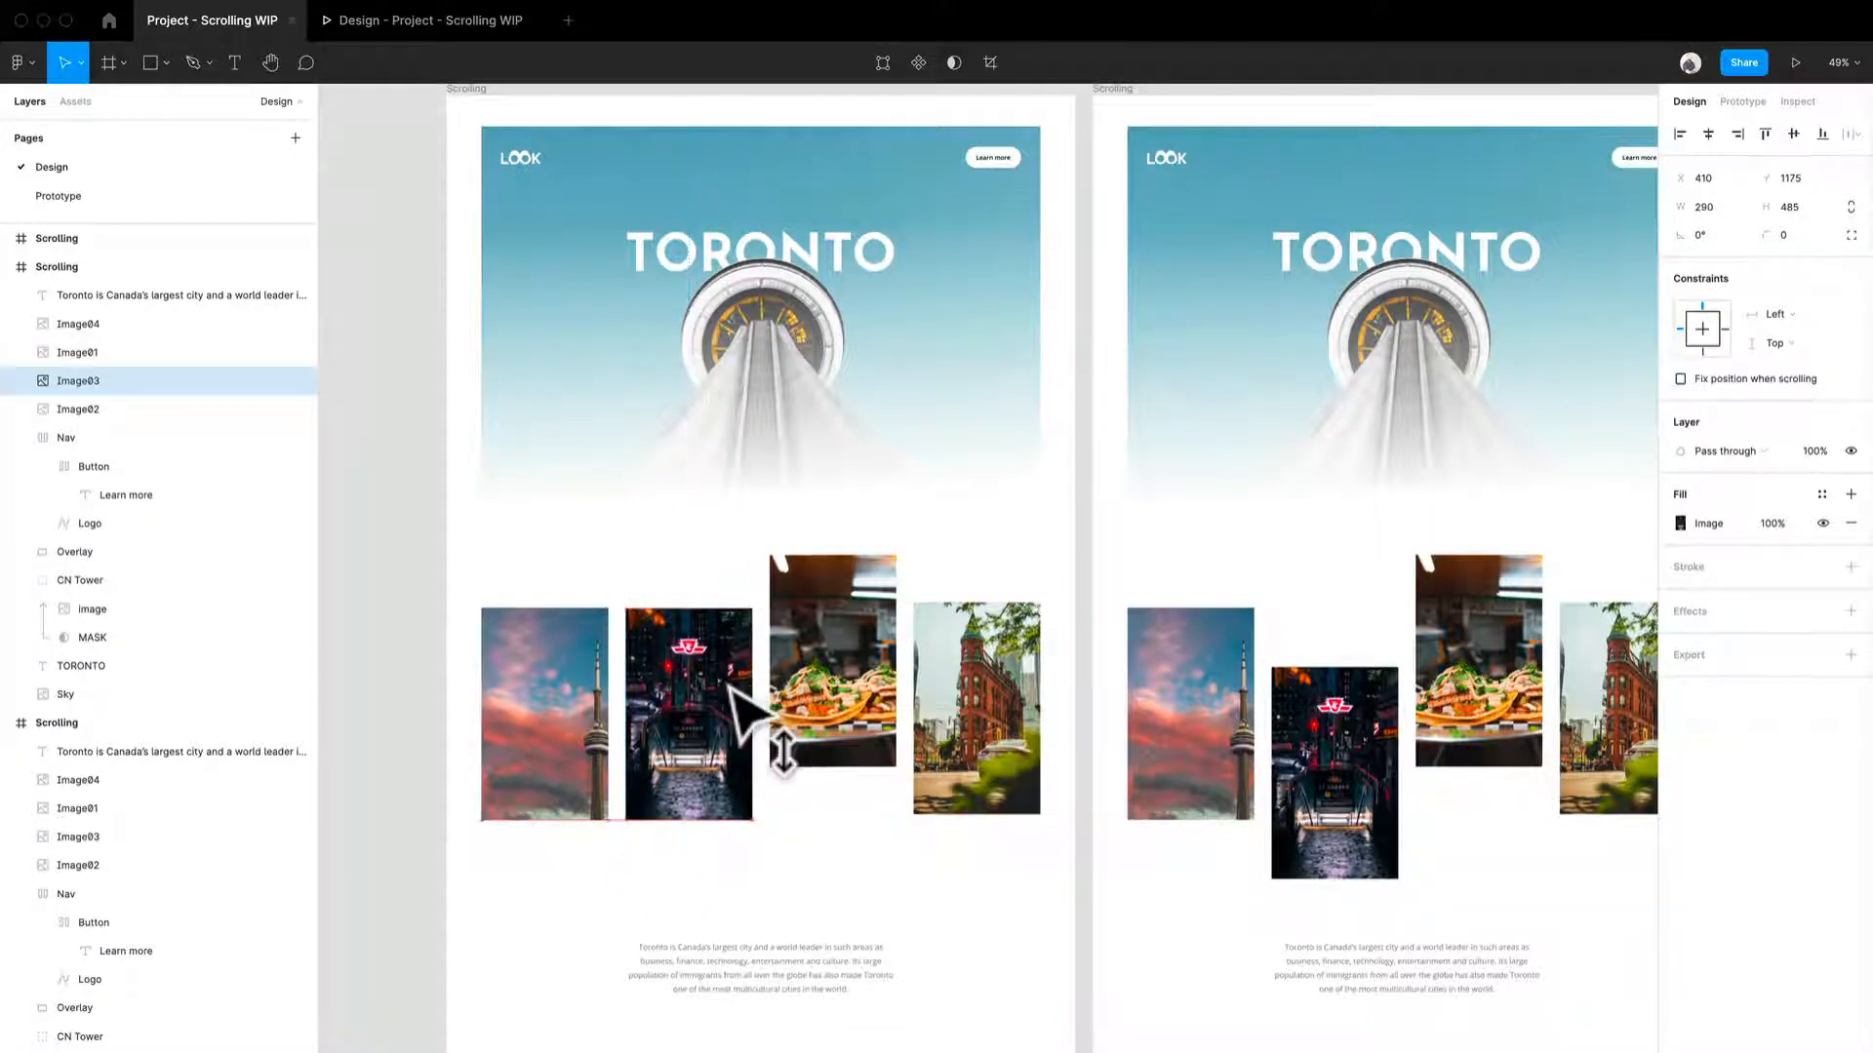
{"action": "left_click_drag", "start_coordinate": [889, 671], "coordinate": [899, 725]}
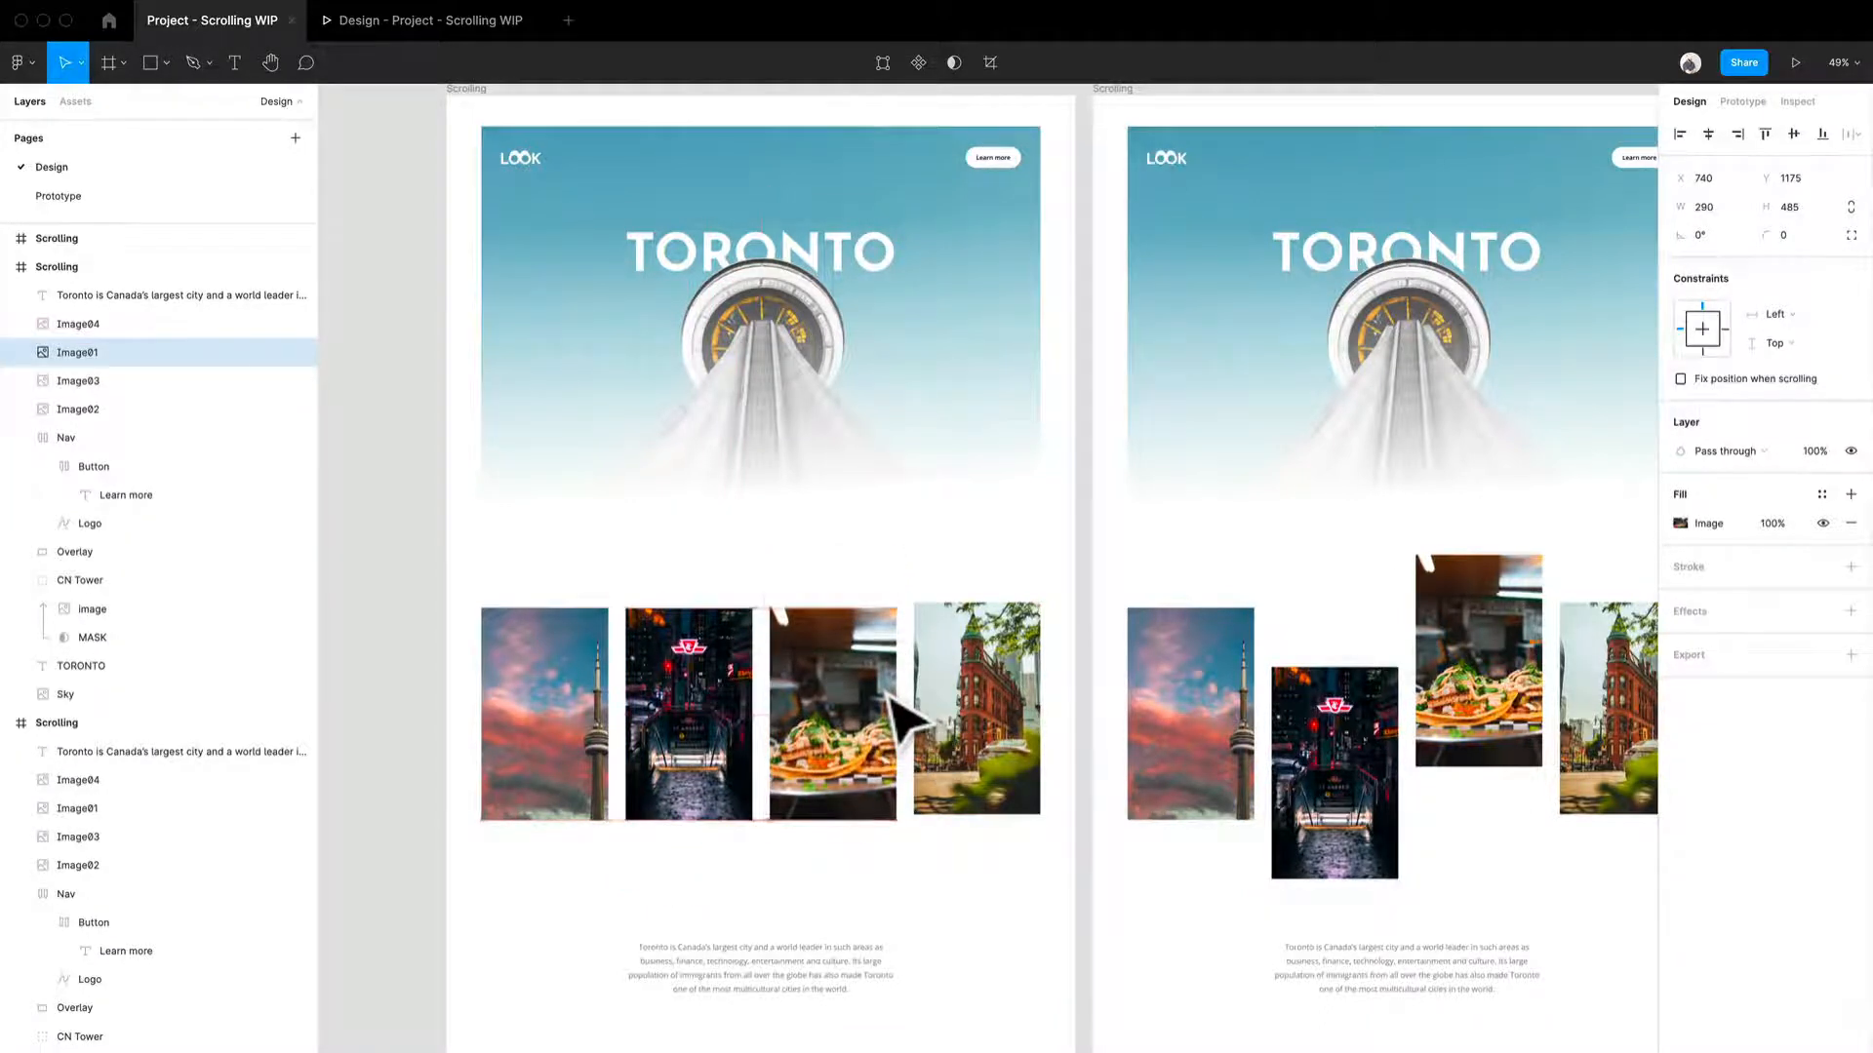
{"action": "left_click", "coordinate": [1024, 712]}
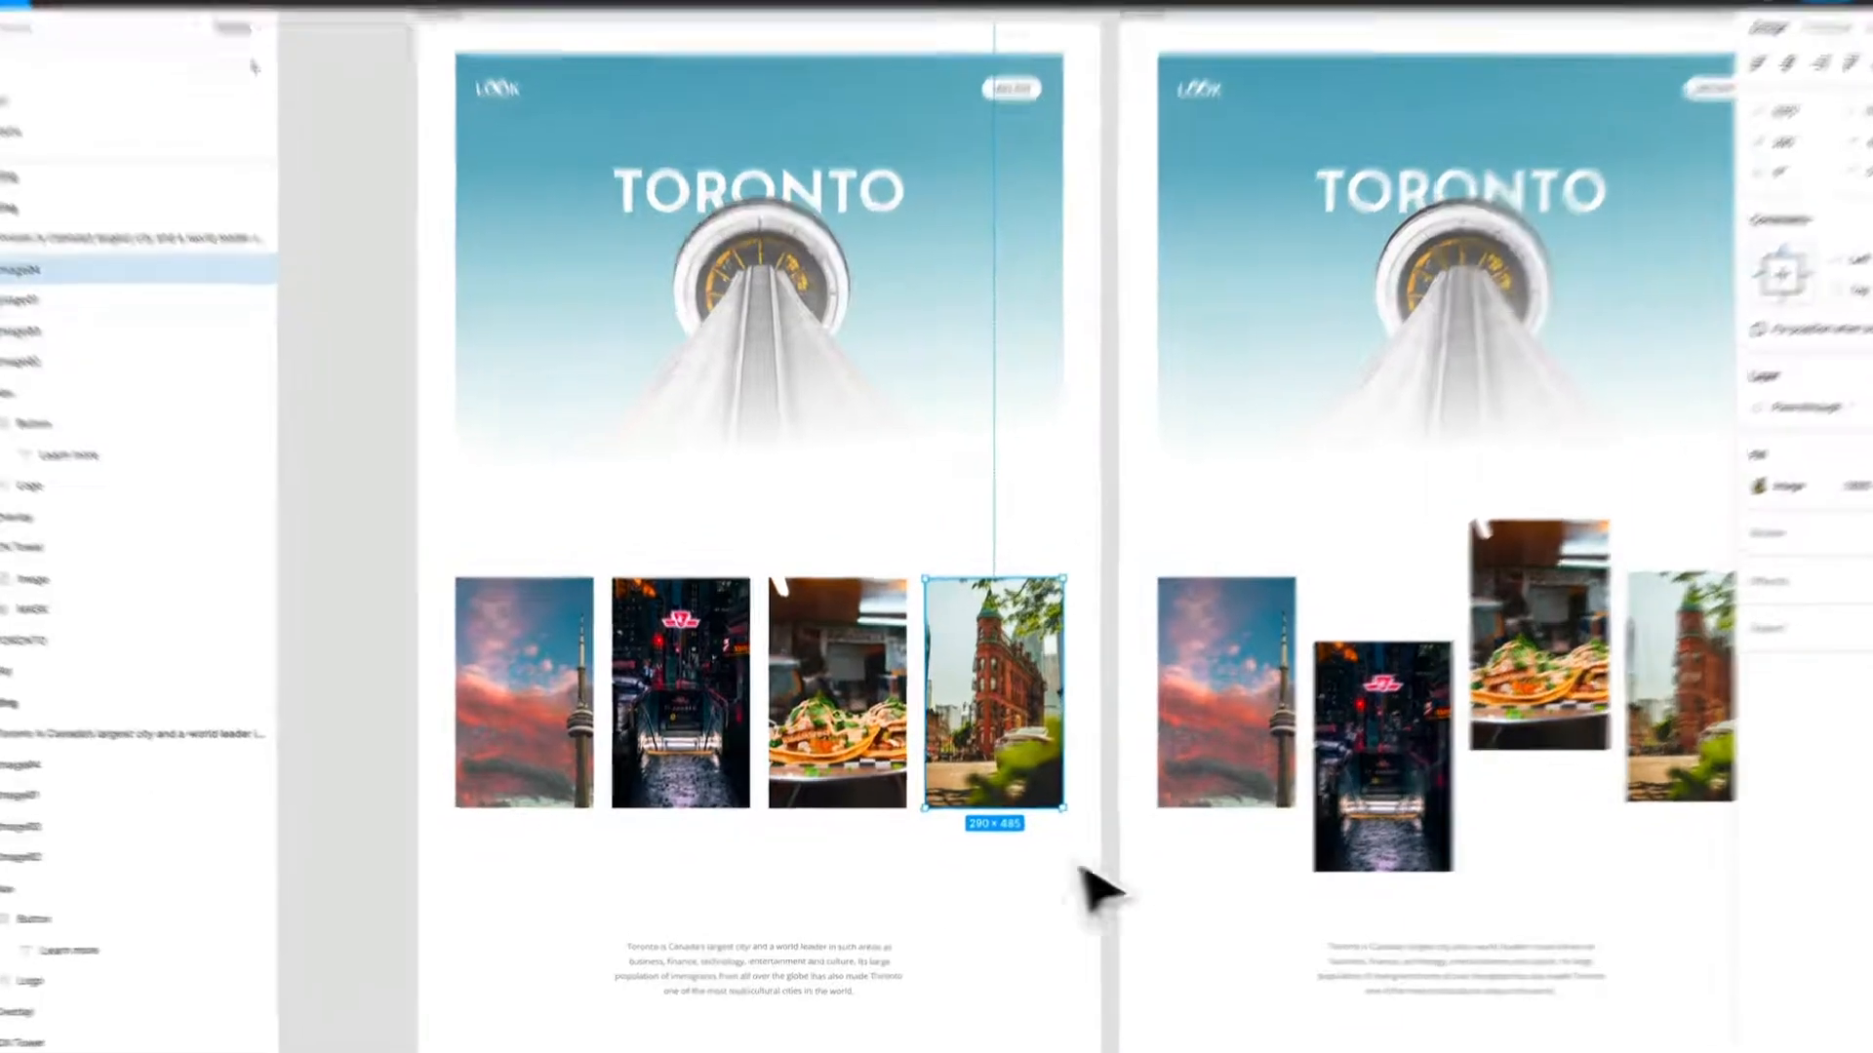
{"action": "left_click_drag", "start_coordinate": [1065, 863], "coordinate": [445, 735]}
{"action": "left_click_drag", "start_coordinate": [196, 574], "coordinate": [193, 570]}
{"action": "left_click", "coordinate": [691, 524]}
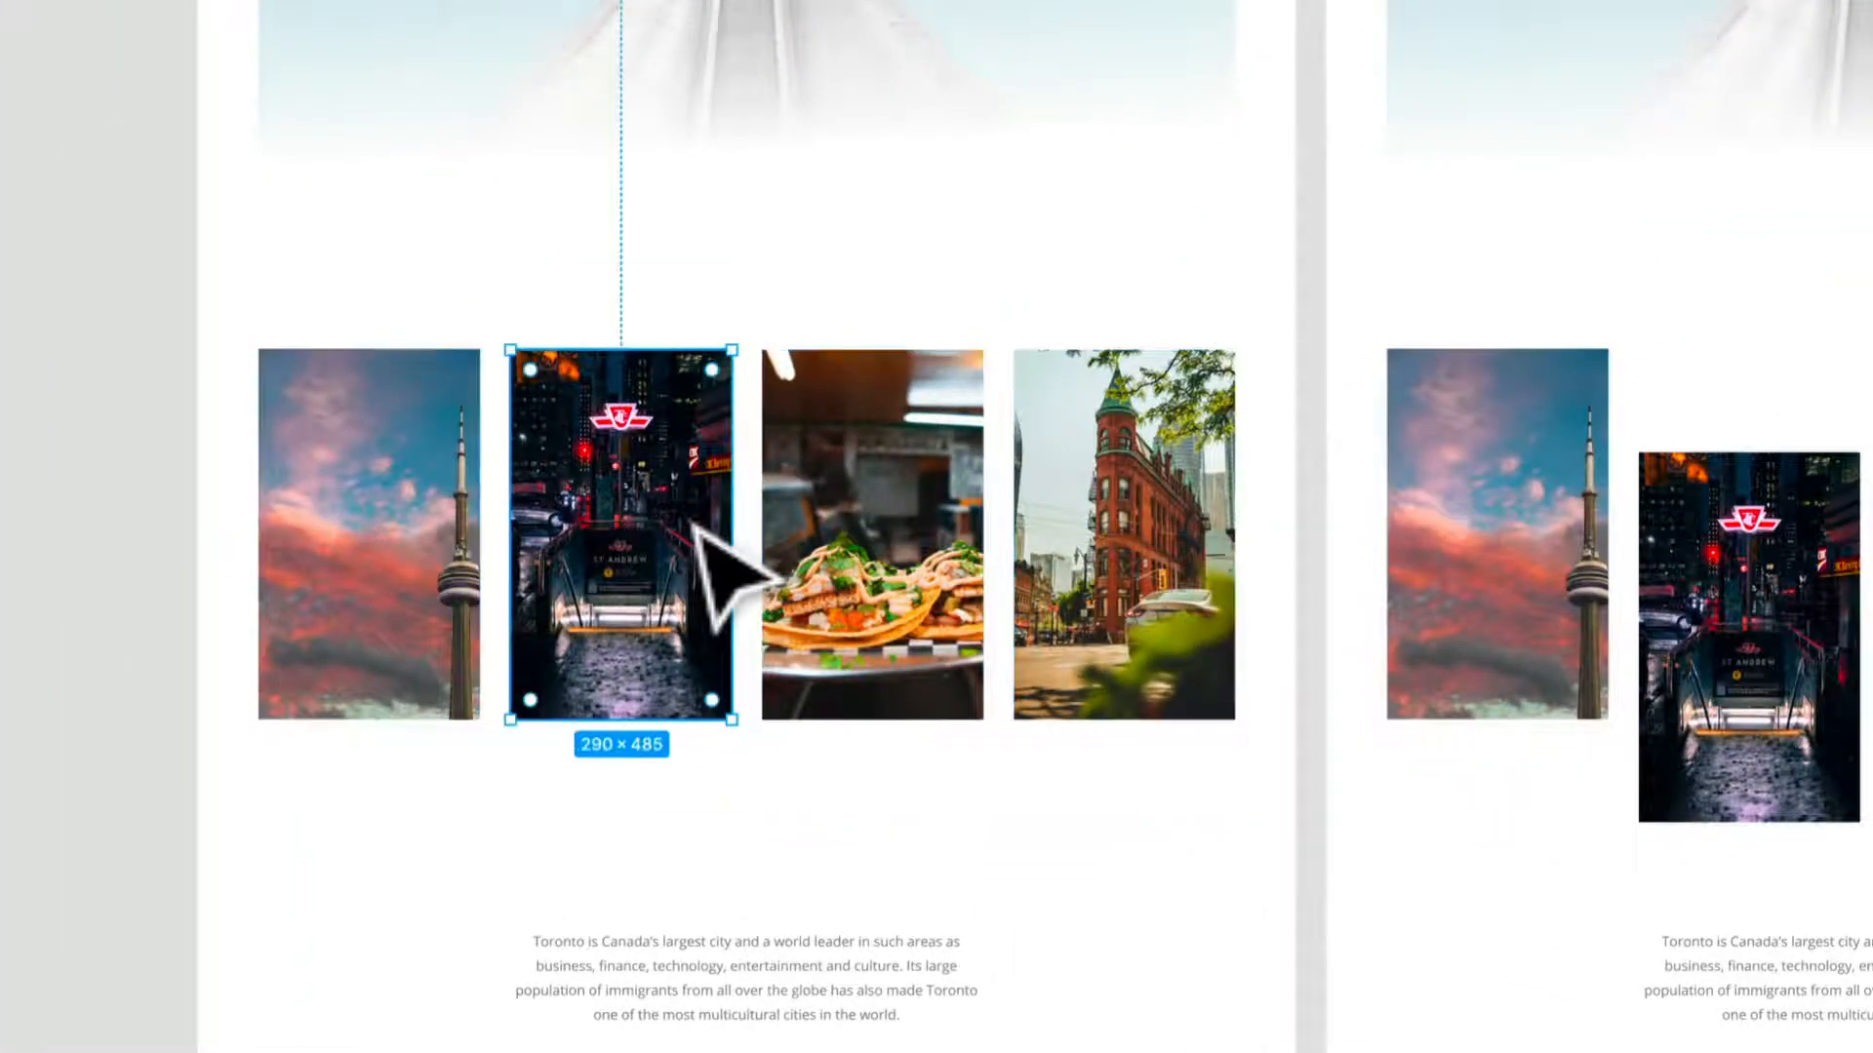
{"action": "key", "text": "ctrl+z"}
{"action": "key", "text": "ctrl+z"}
{"action": "key", "text": "ctrl+z"}
{"action": "key", "text": "ctrl+z"}
- Align the four images in the left frame along their top edges and shift the row down
{"action": "left_click_drag", "start_coordinate": [1171, 786], "coordinate": [410, 556]}
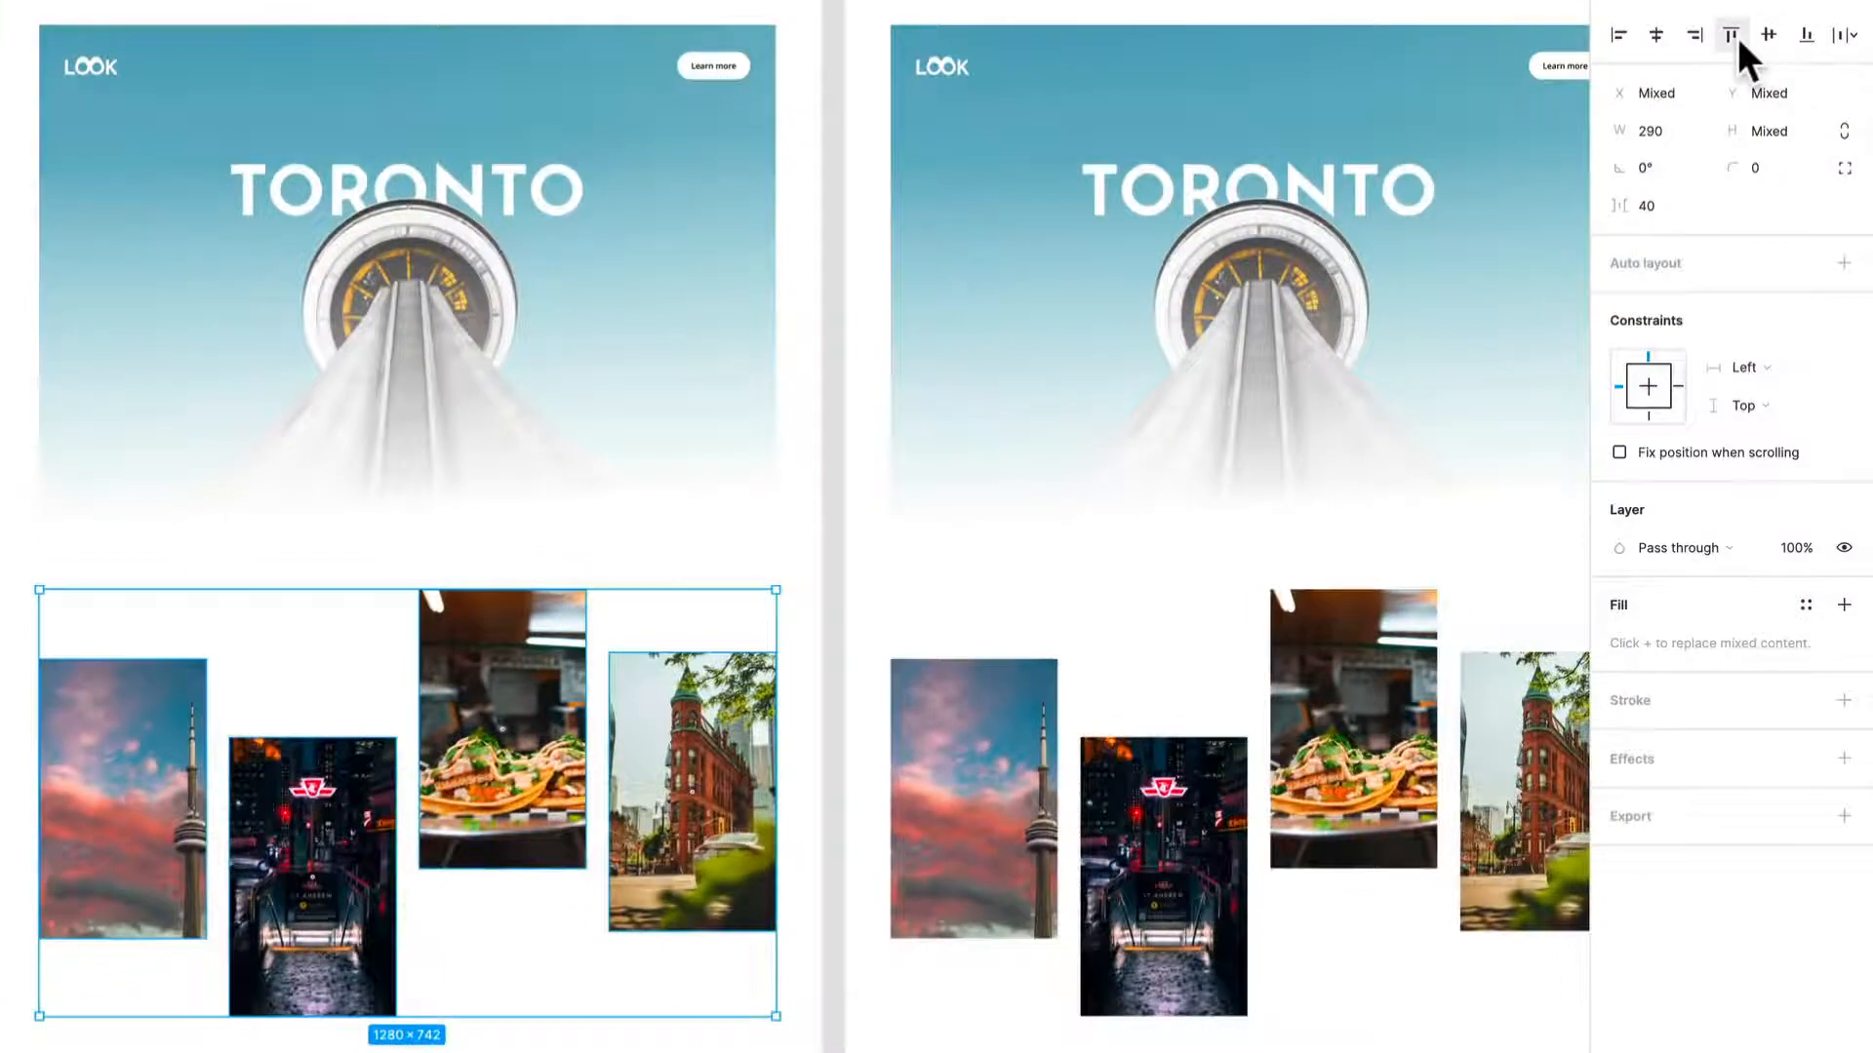
{"action": "left_click", "coordinate": [1736, 37]}
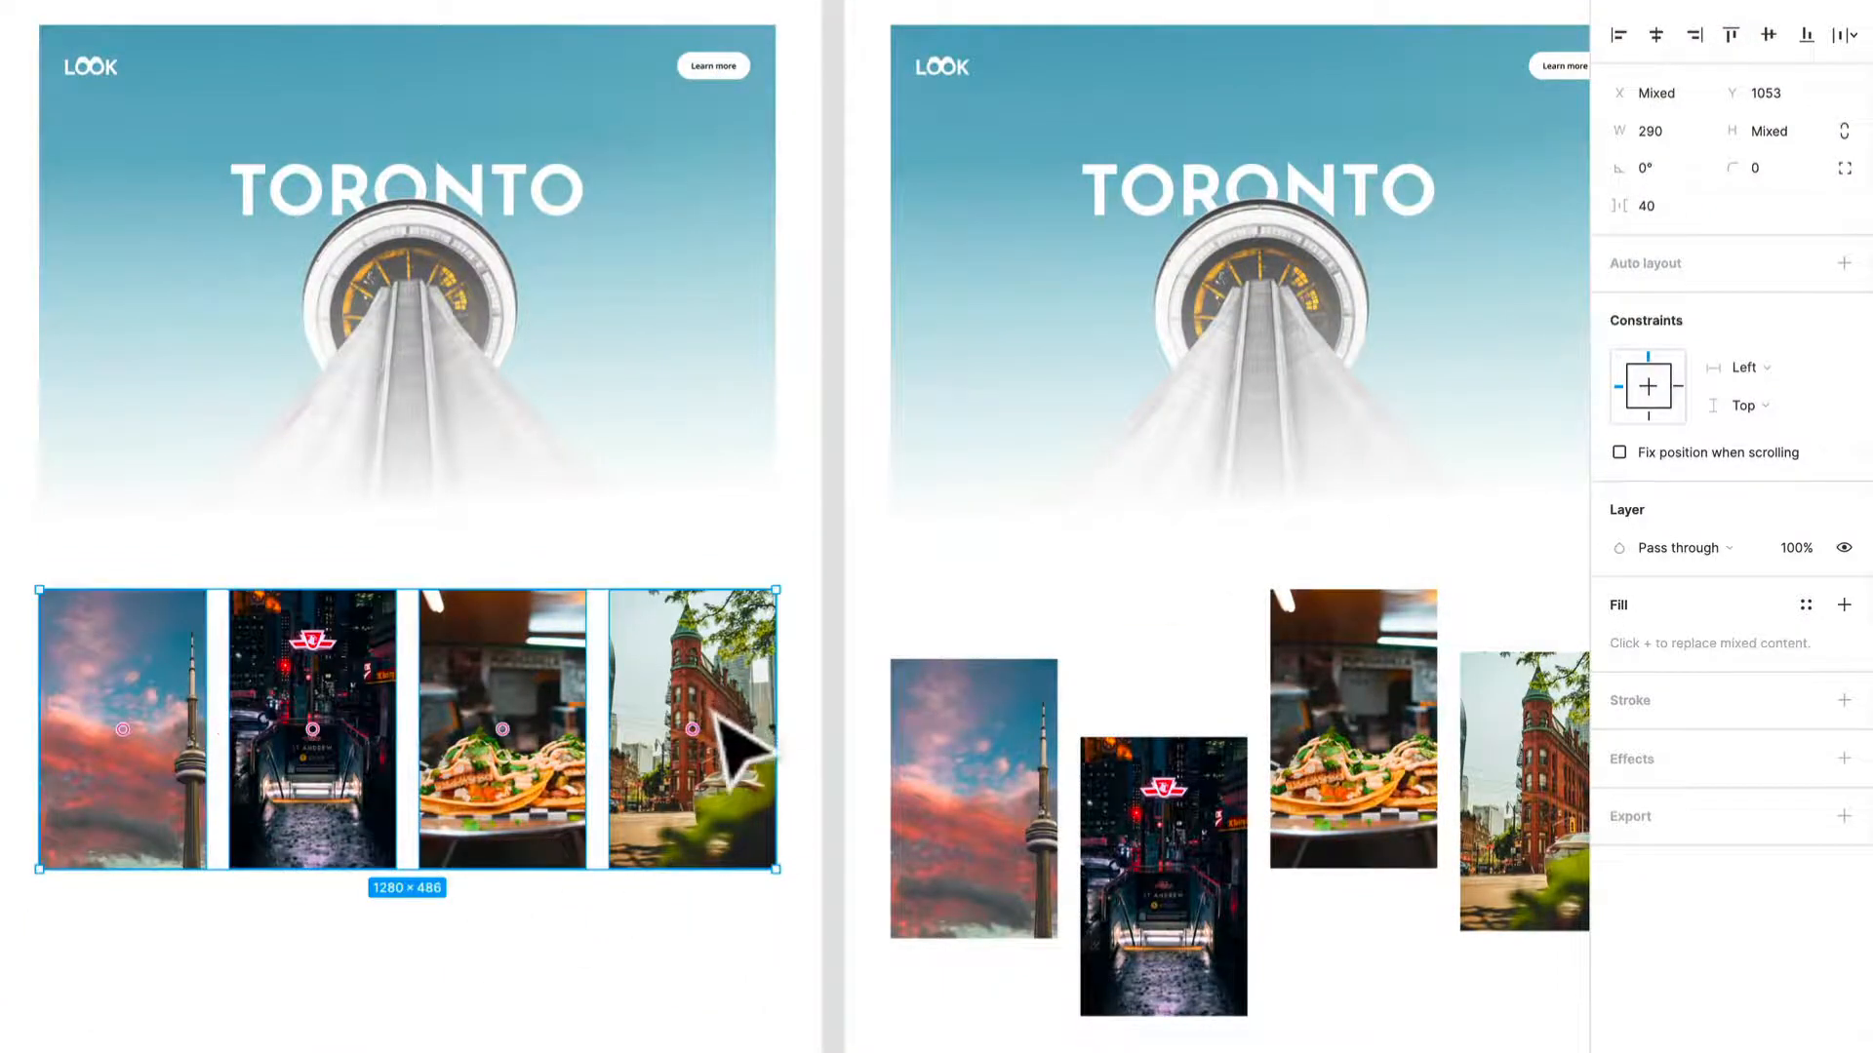
{"action": "left_click_drag", "start_coordinate": [715, 715], "coordinate": [715, 835]}
{"action": "left_click_drag", "start_coordinate": [772, 979], "coordinate": [765, 1024]}
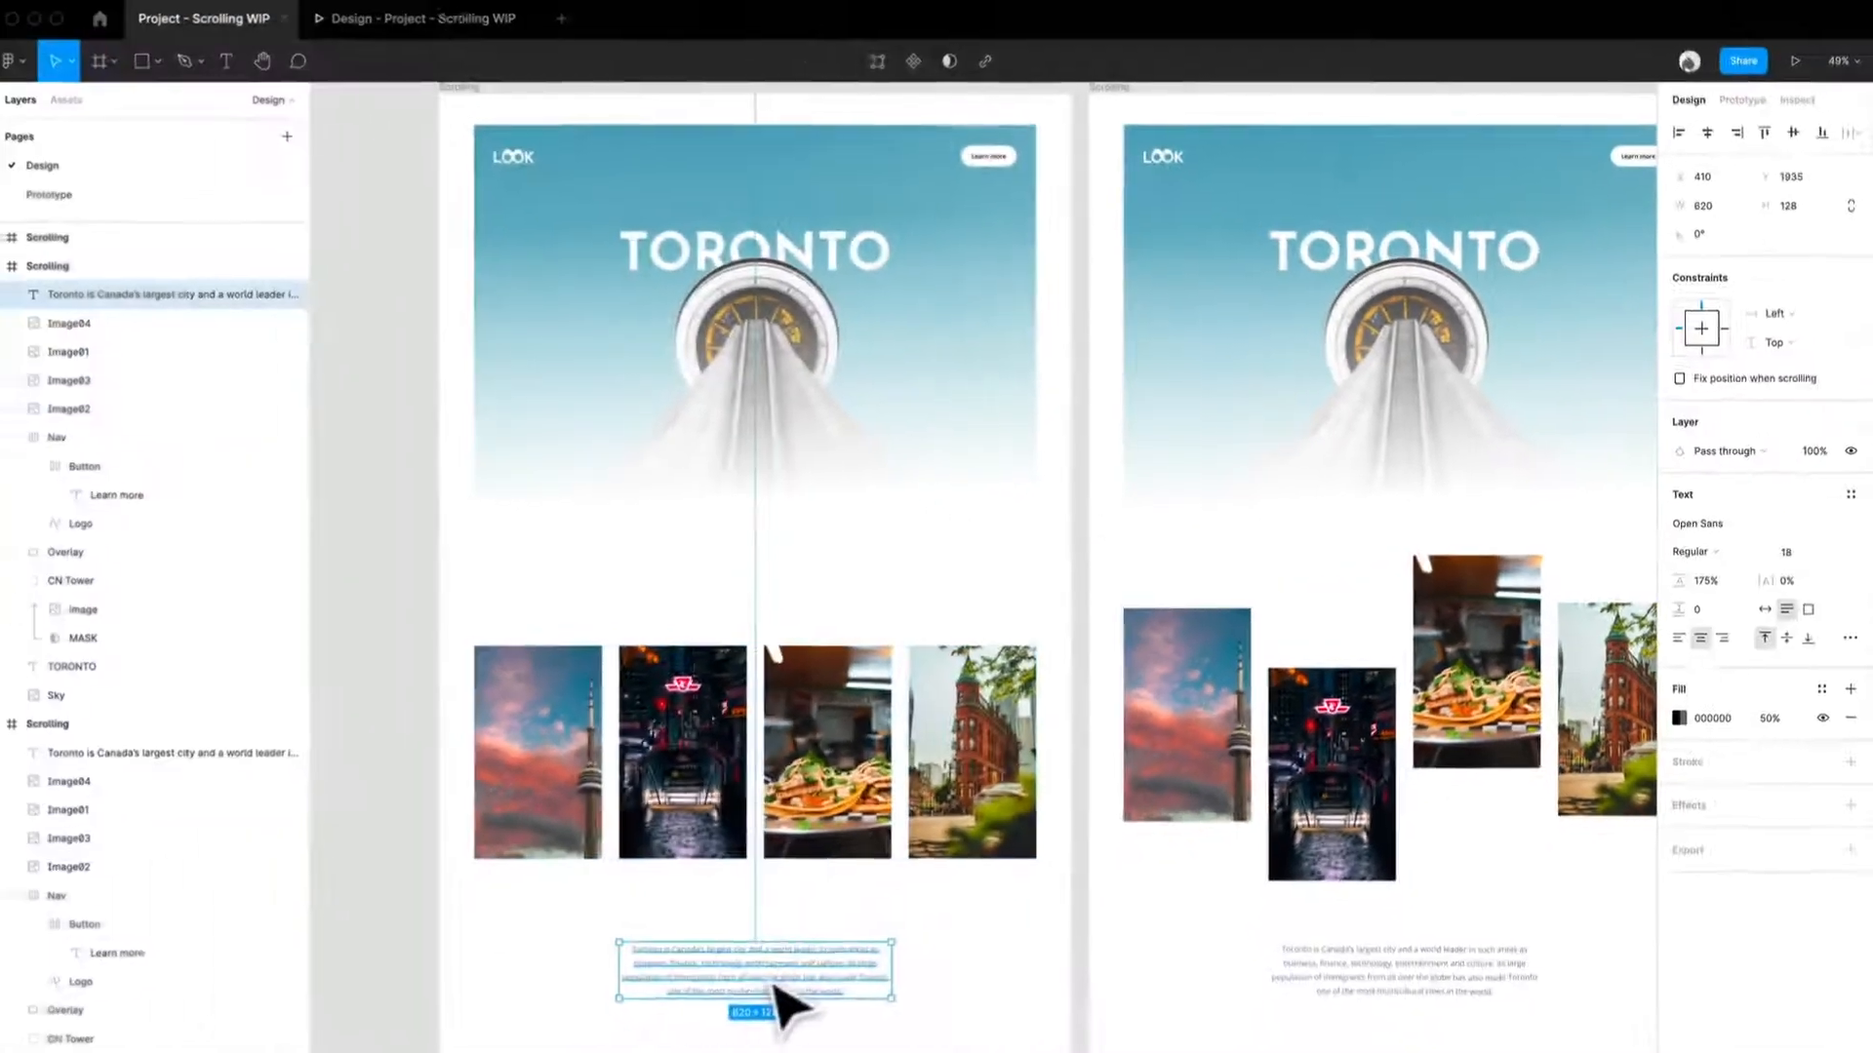
{"action": "left_click", "coordinate": [956, 987]}
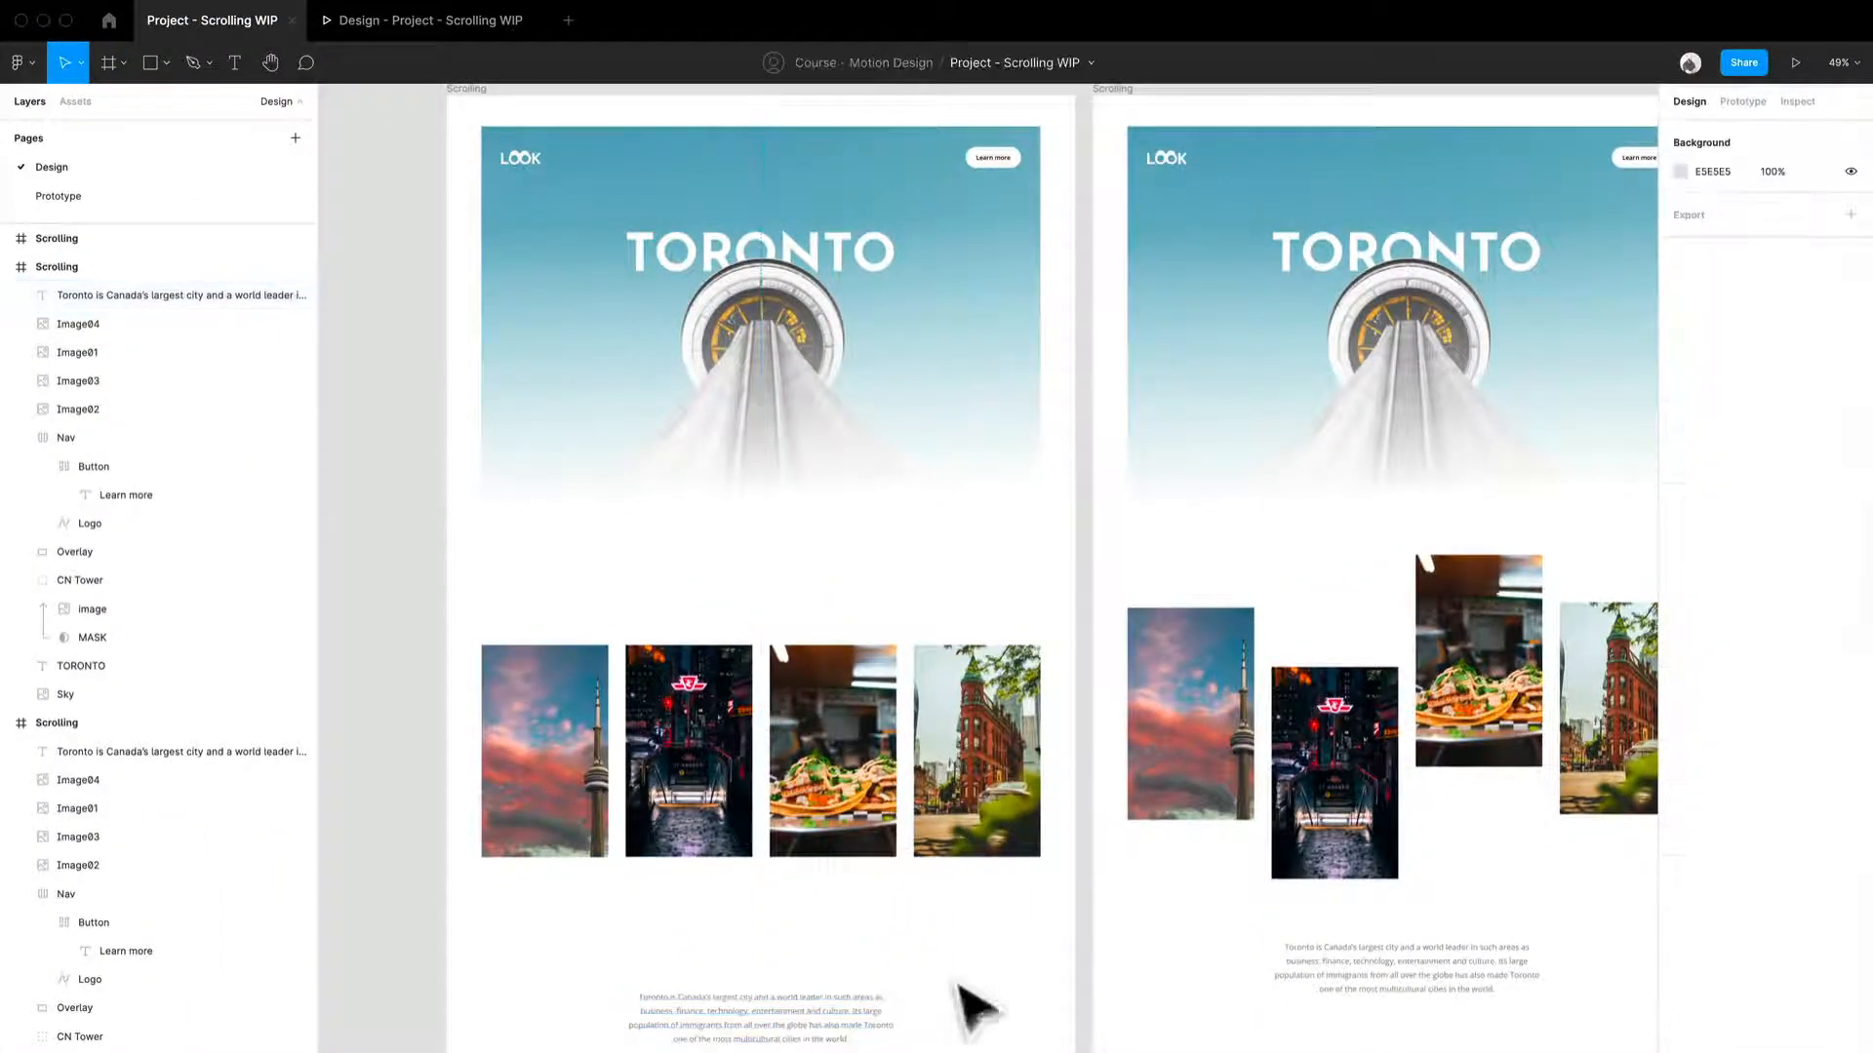
- Resize the left Scrolling frame to 977 px tall so it clips to the hero area
{"action": "right_click", "coordinate": [1012, 1046]}
{"action": "left_click", "coordinate": [953, 970]}
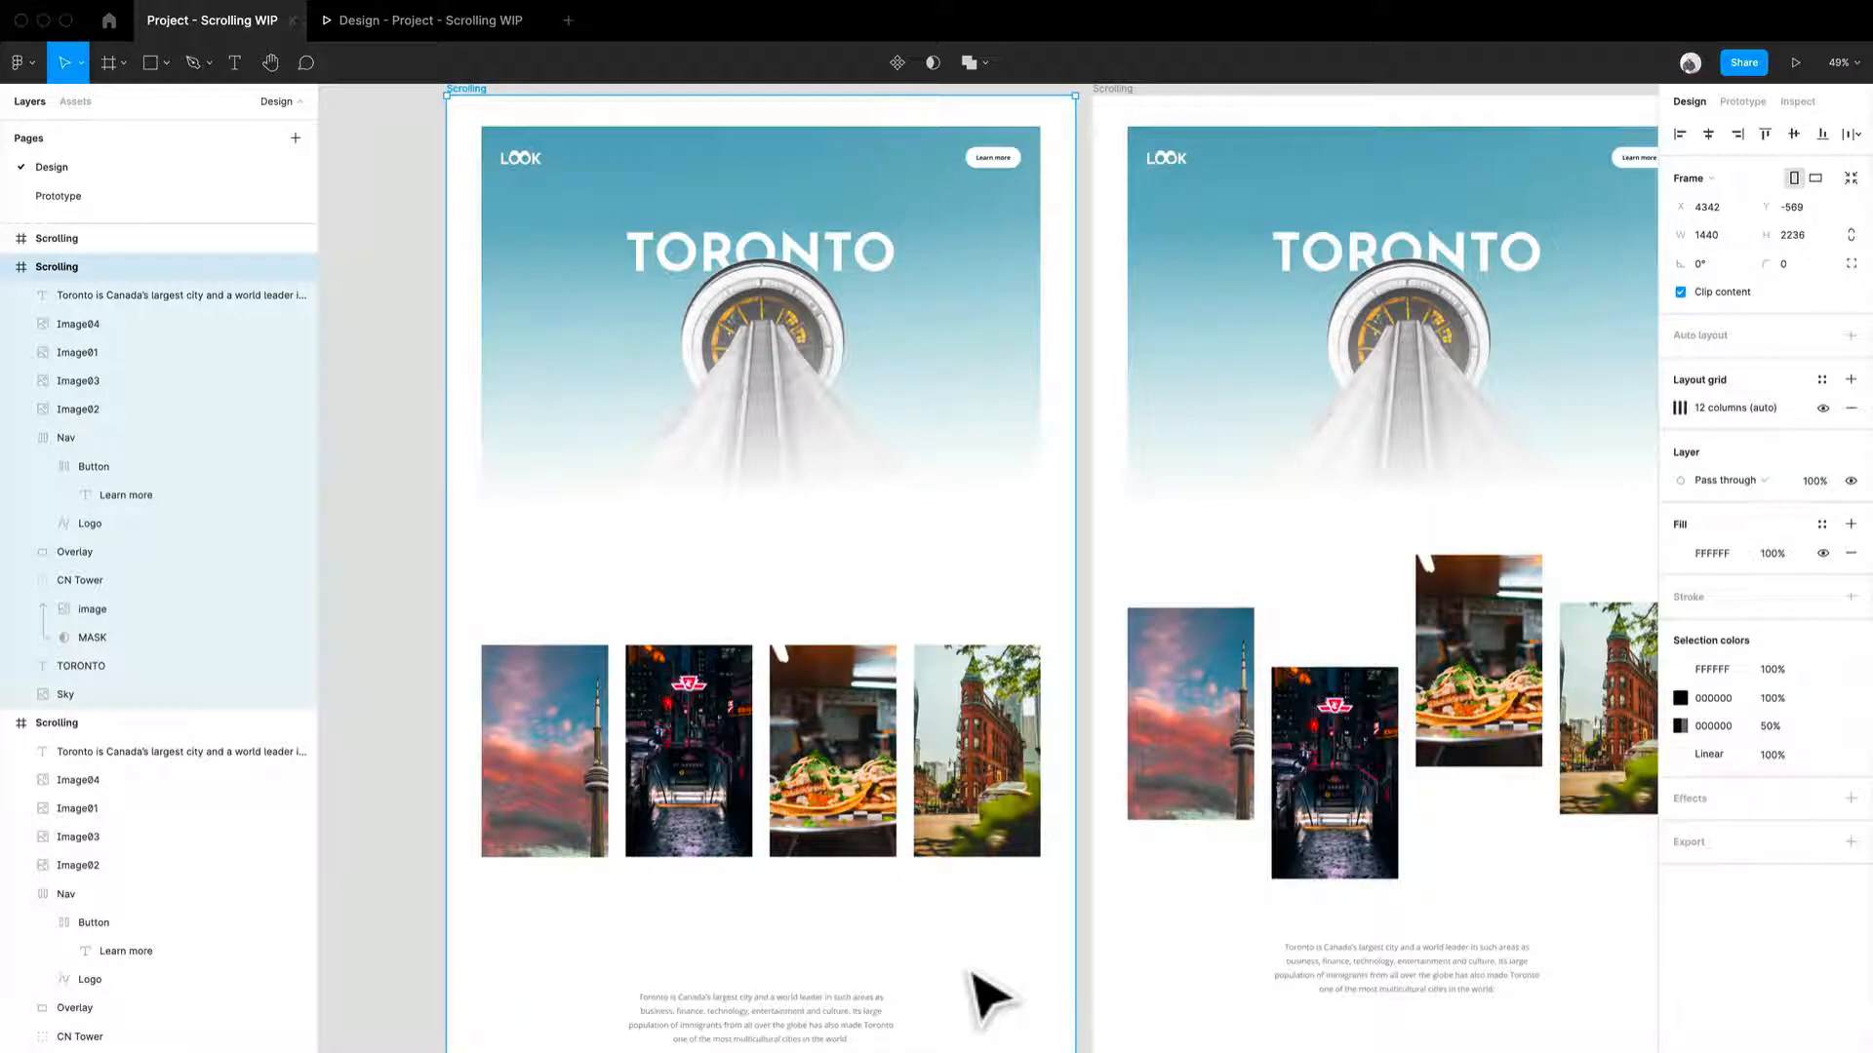
{"action": "left_click_drag", "start_coordinate": [1009, 1049], "coordinate": [1013, 543]}
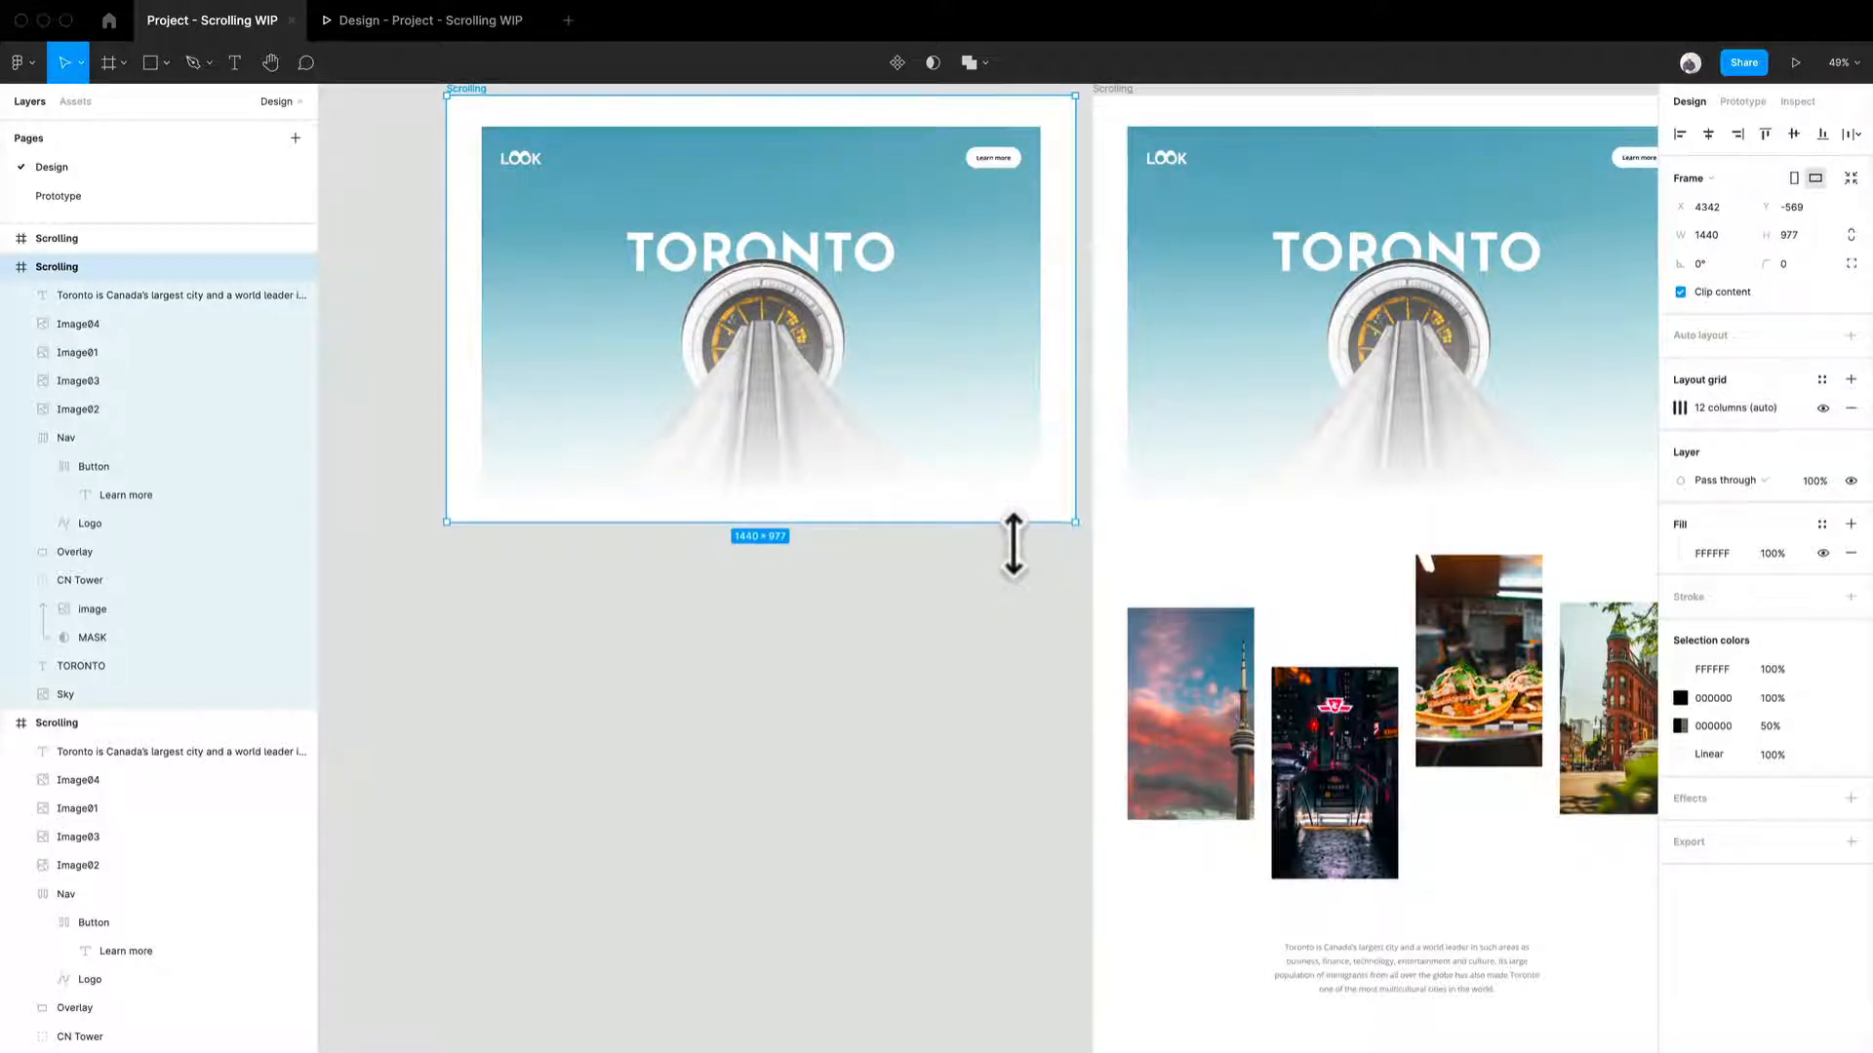
{"action": "scroll", "coordinate": [951, 610], "scroll_direction": "up", "scroll_amount": 4}
{"action": "scroll", "coordinate": [951, 610], "scroll_direction": "right", "scroll_amount": 1}
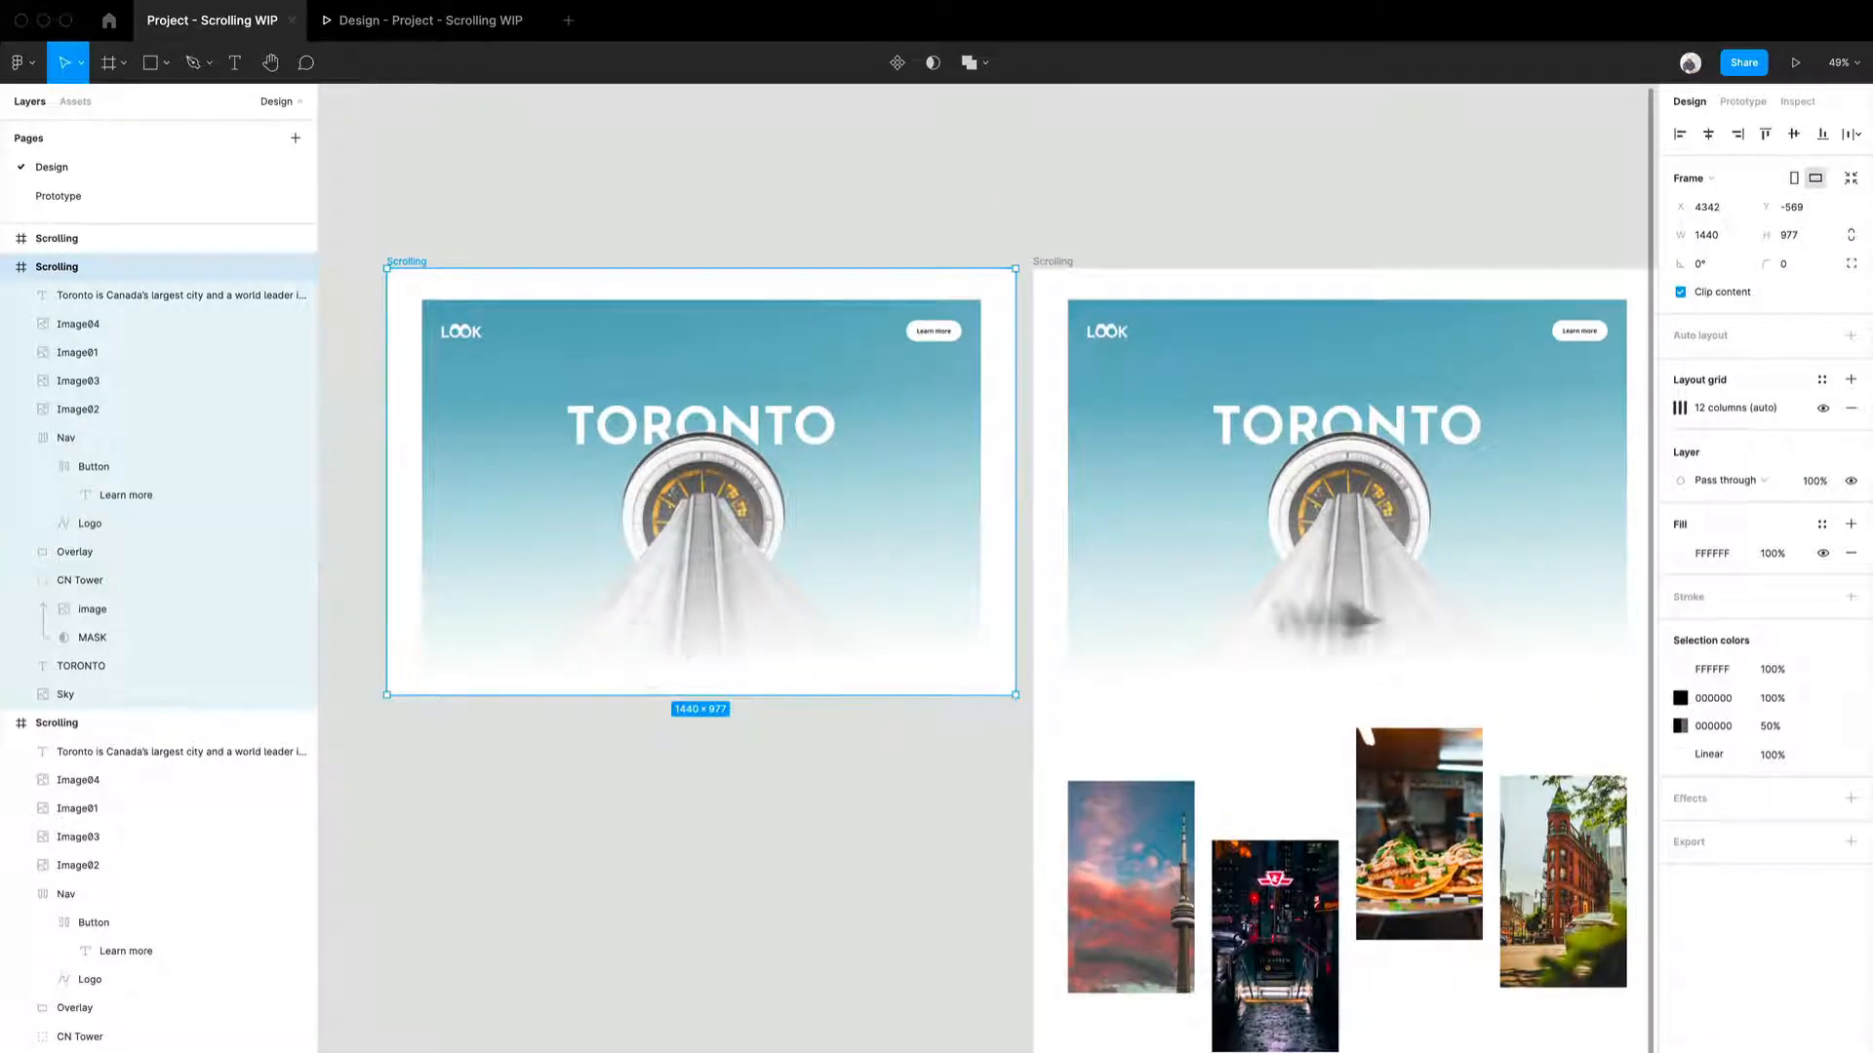
{"action": "left_click_drag", "start_coordinate": [1442, 601], "coordinate": [1435, 606]}
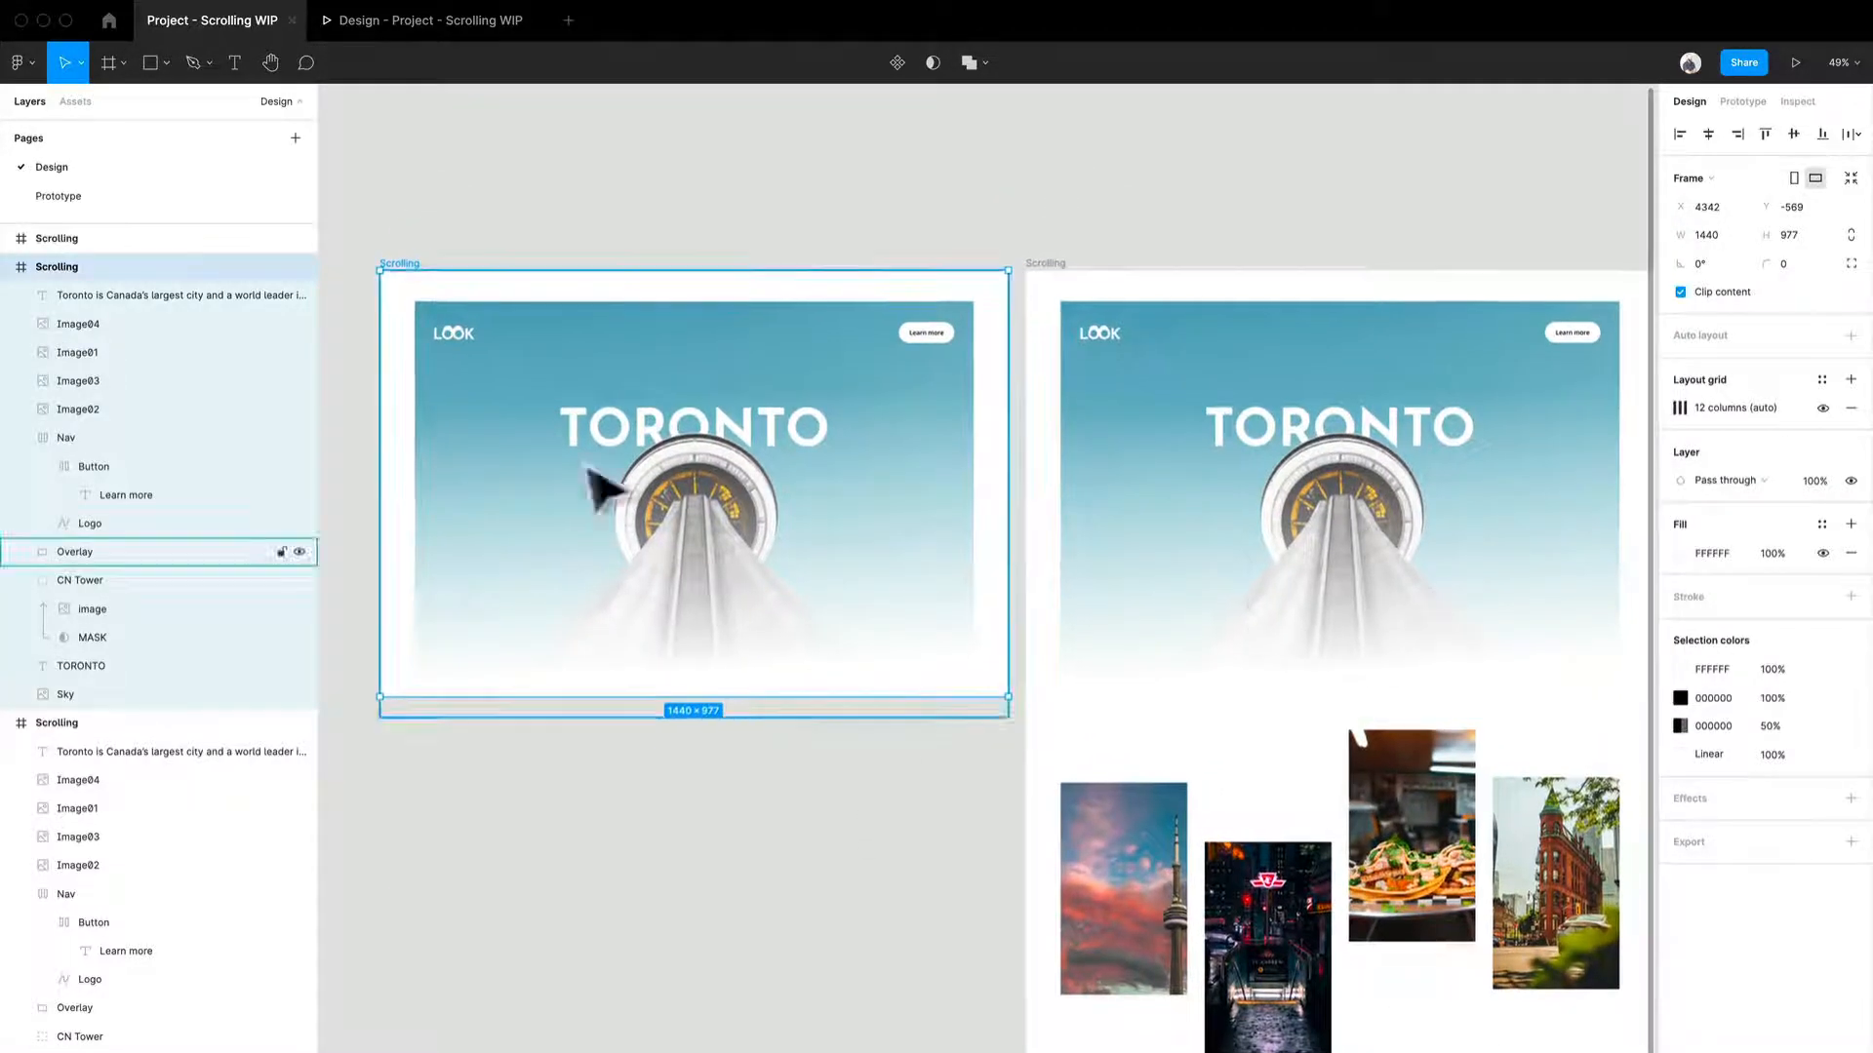
{"action": "scroll", "coordinate": [1274, 939], "scroll_direction": "up", "scroll_amount": 1}
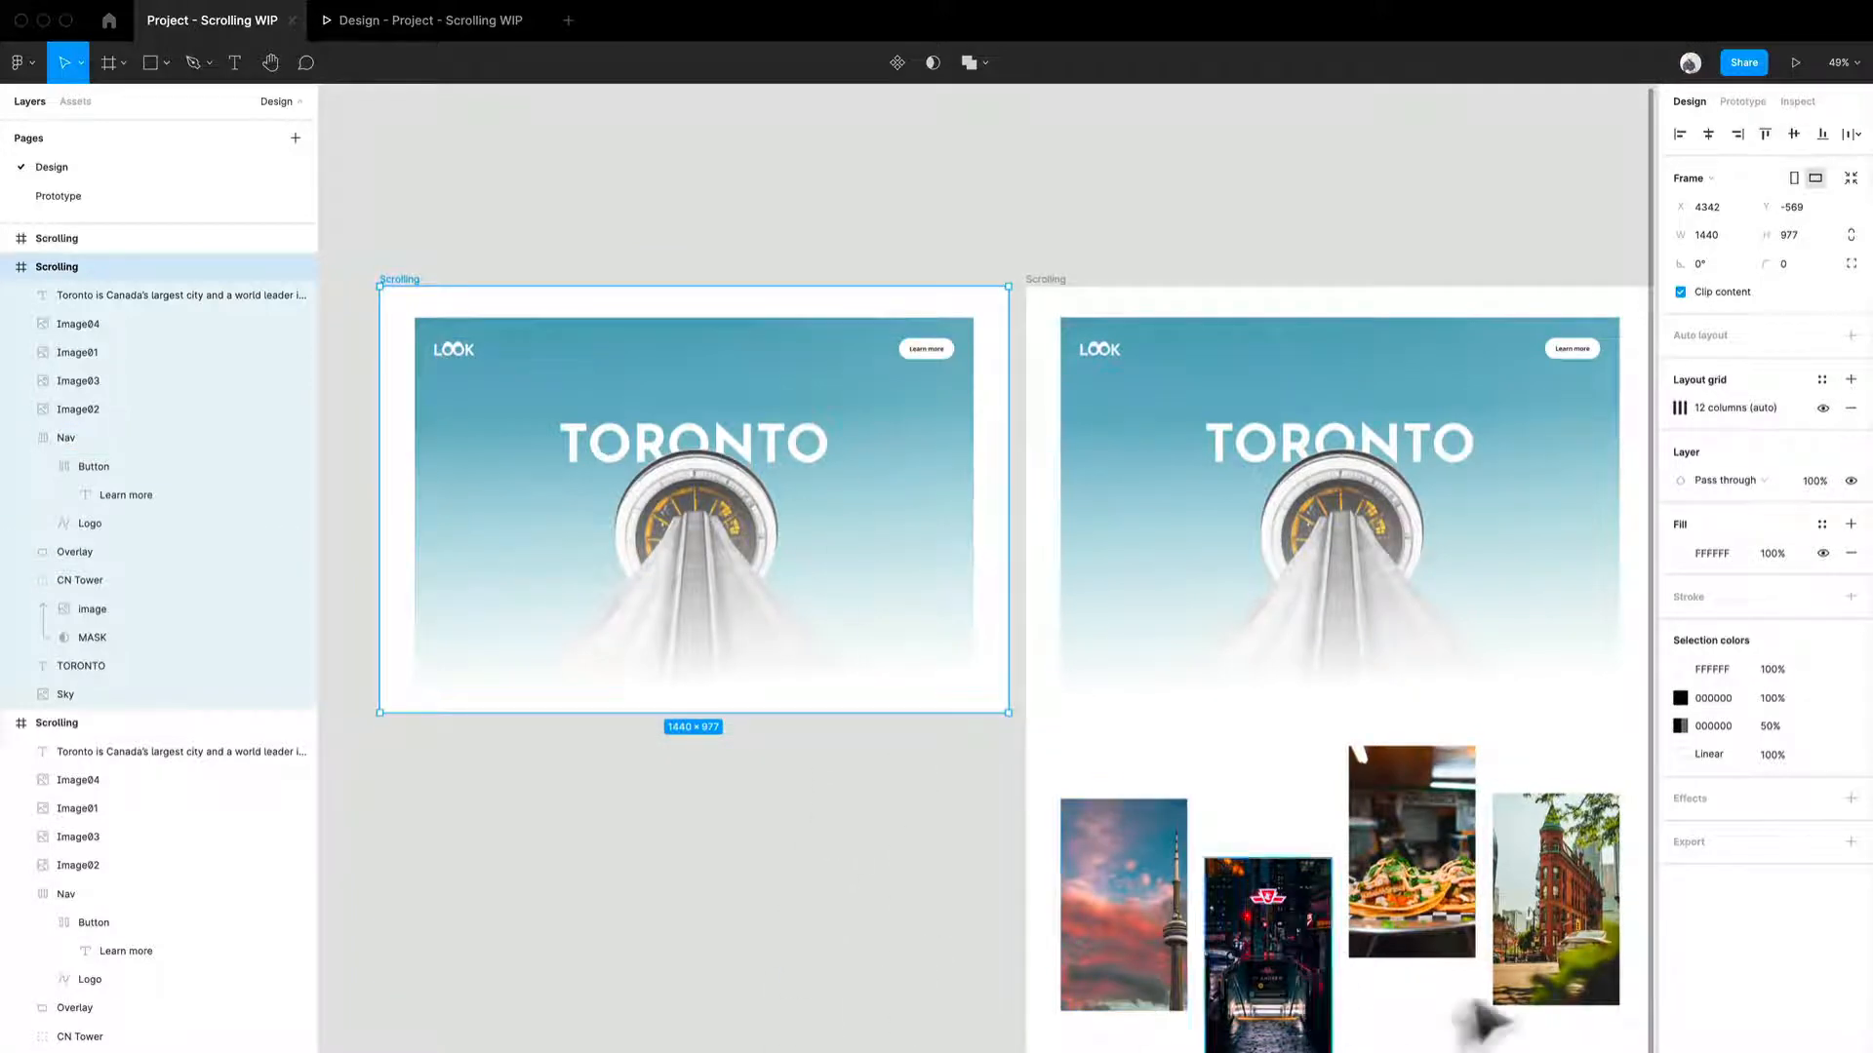
{"action": "scroll", "coordinate": [1312, 863], "scroll_direction": "right", "scroll_amount": 3}
{"action": "scroll", "coordinate": [1312, 863], "scroll_direction": "down", "scroll_amount": 2}
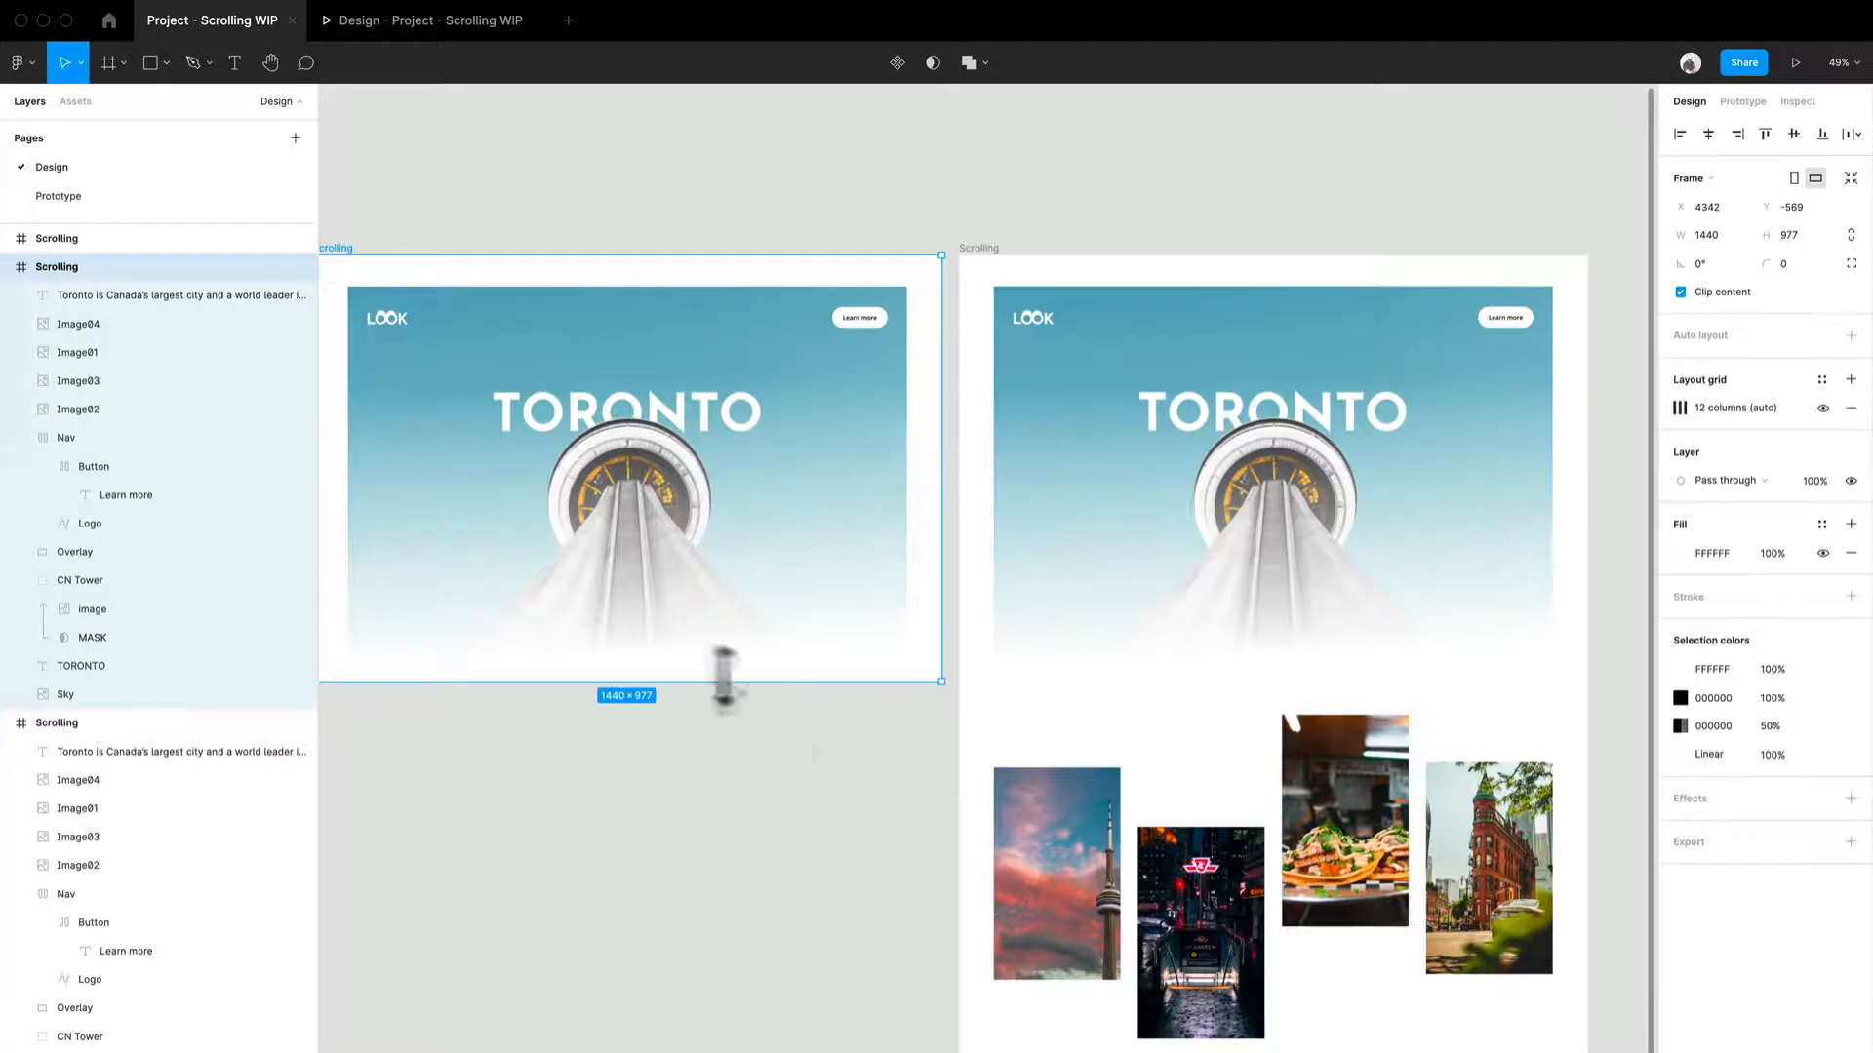
{"action": "scroll", "coordinate": [757, 827], "scroll_direction": "left", "scroll_amount": 5}
{"action": "scroll", "coordinate": [970, 861], "scroll_direction": "down", "scroll_amount": 1, "text": "ctrl"}
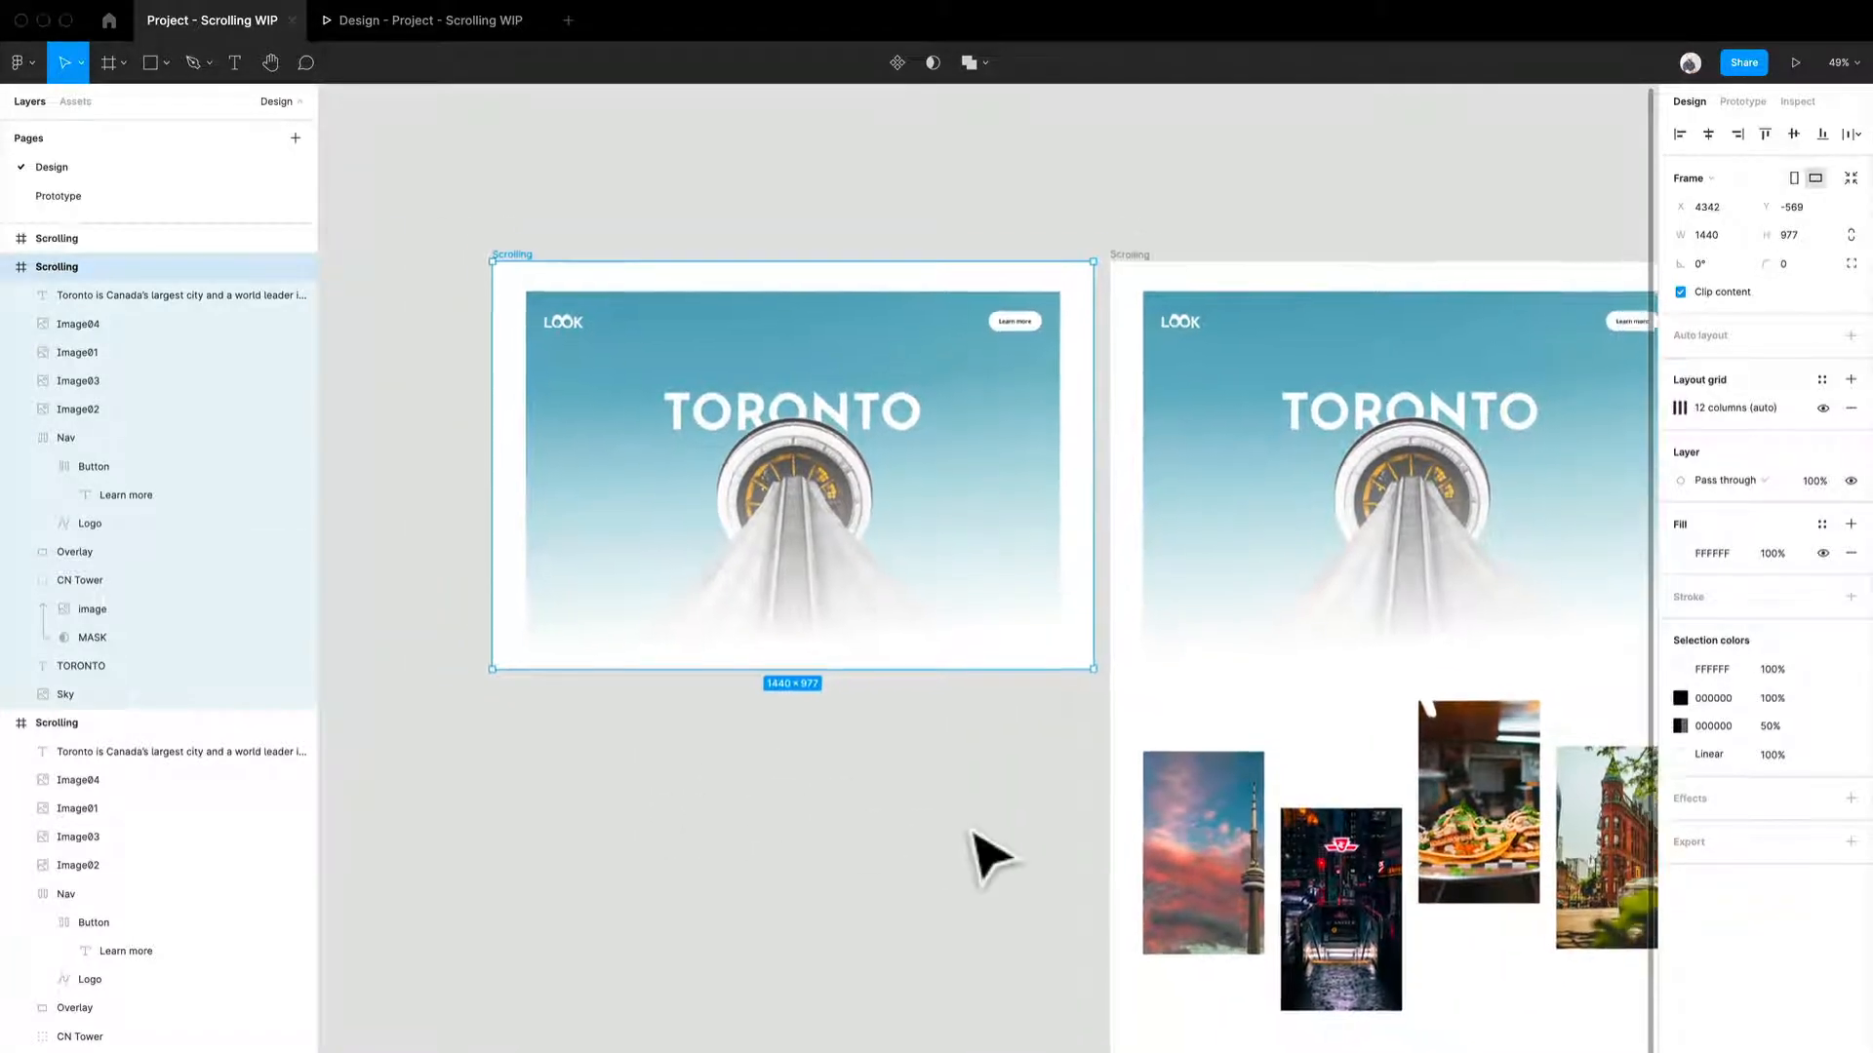
{"action": "scroll", "coordinate": [985, 824], "scroll_direction": "right", "scroll_amount": 5}
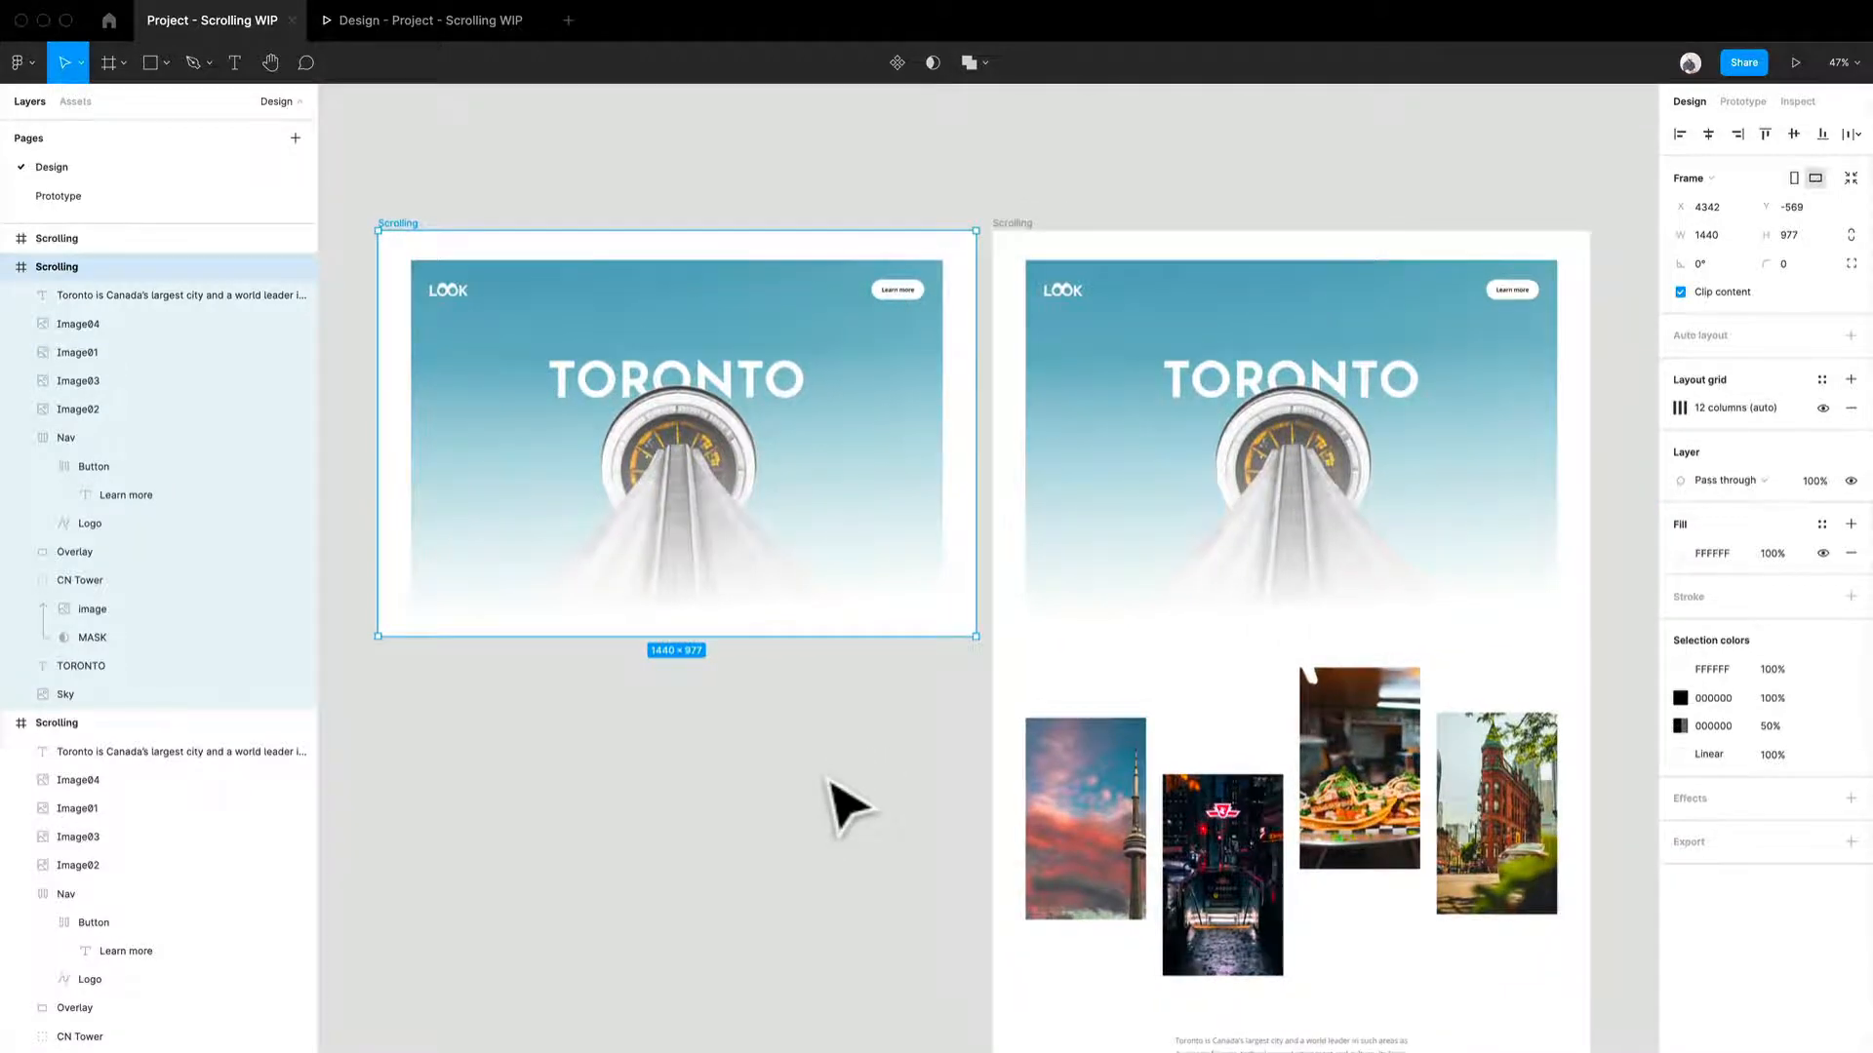
{"action": "scroll", "coordinate": [829, 780], "scroll_direction": "down", "scroll_amount": 3}
{"action": "scroll", "coordinate": [829, 780], "scroll_direction": "right", "scroll_amount": 3}
{"action": "right_click", "coordinate": [763, 627]}
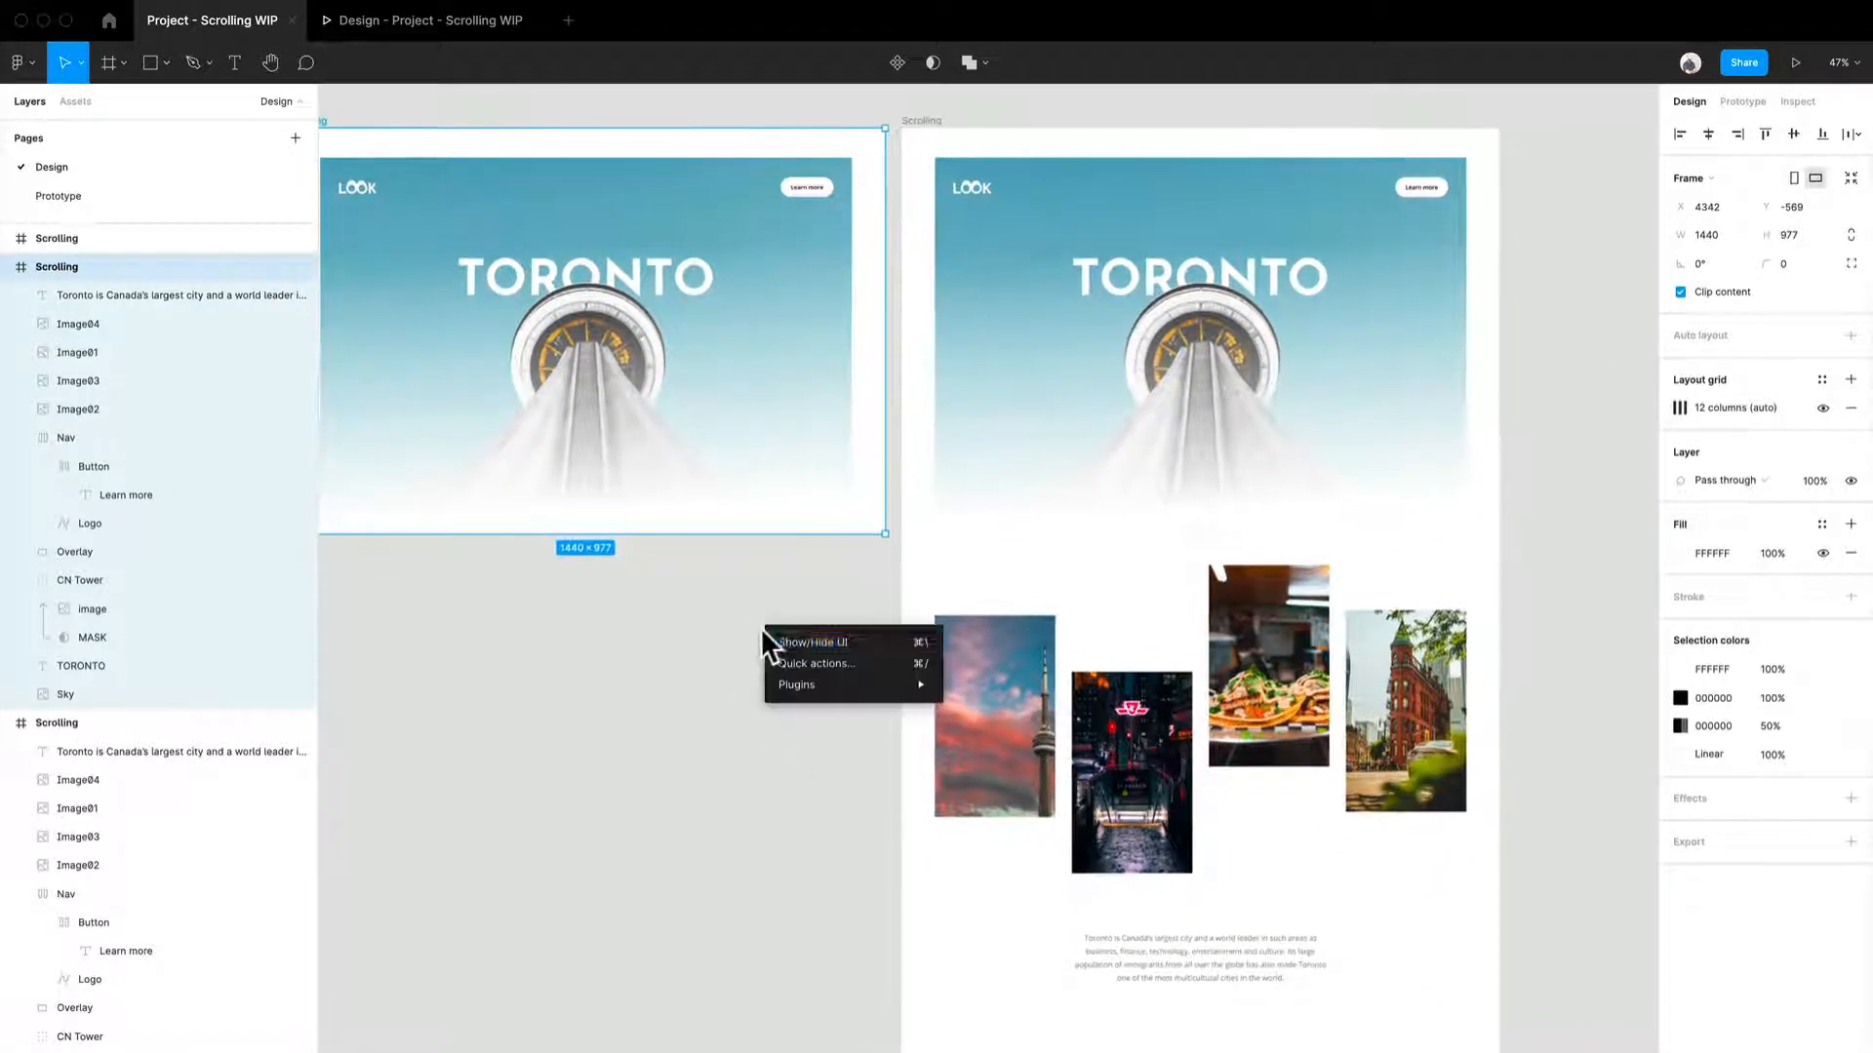
{"action": "left_click", "coordinate": [691, 729]}
- Shift all the content of the right Scrolling frame upward so the image row sits near the frame's top
{"action": "left_click", "coordinate": [1450, 1044]}
{"action": "right_click", "coordinate": [1444, 1038]}
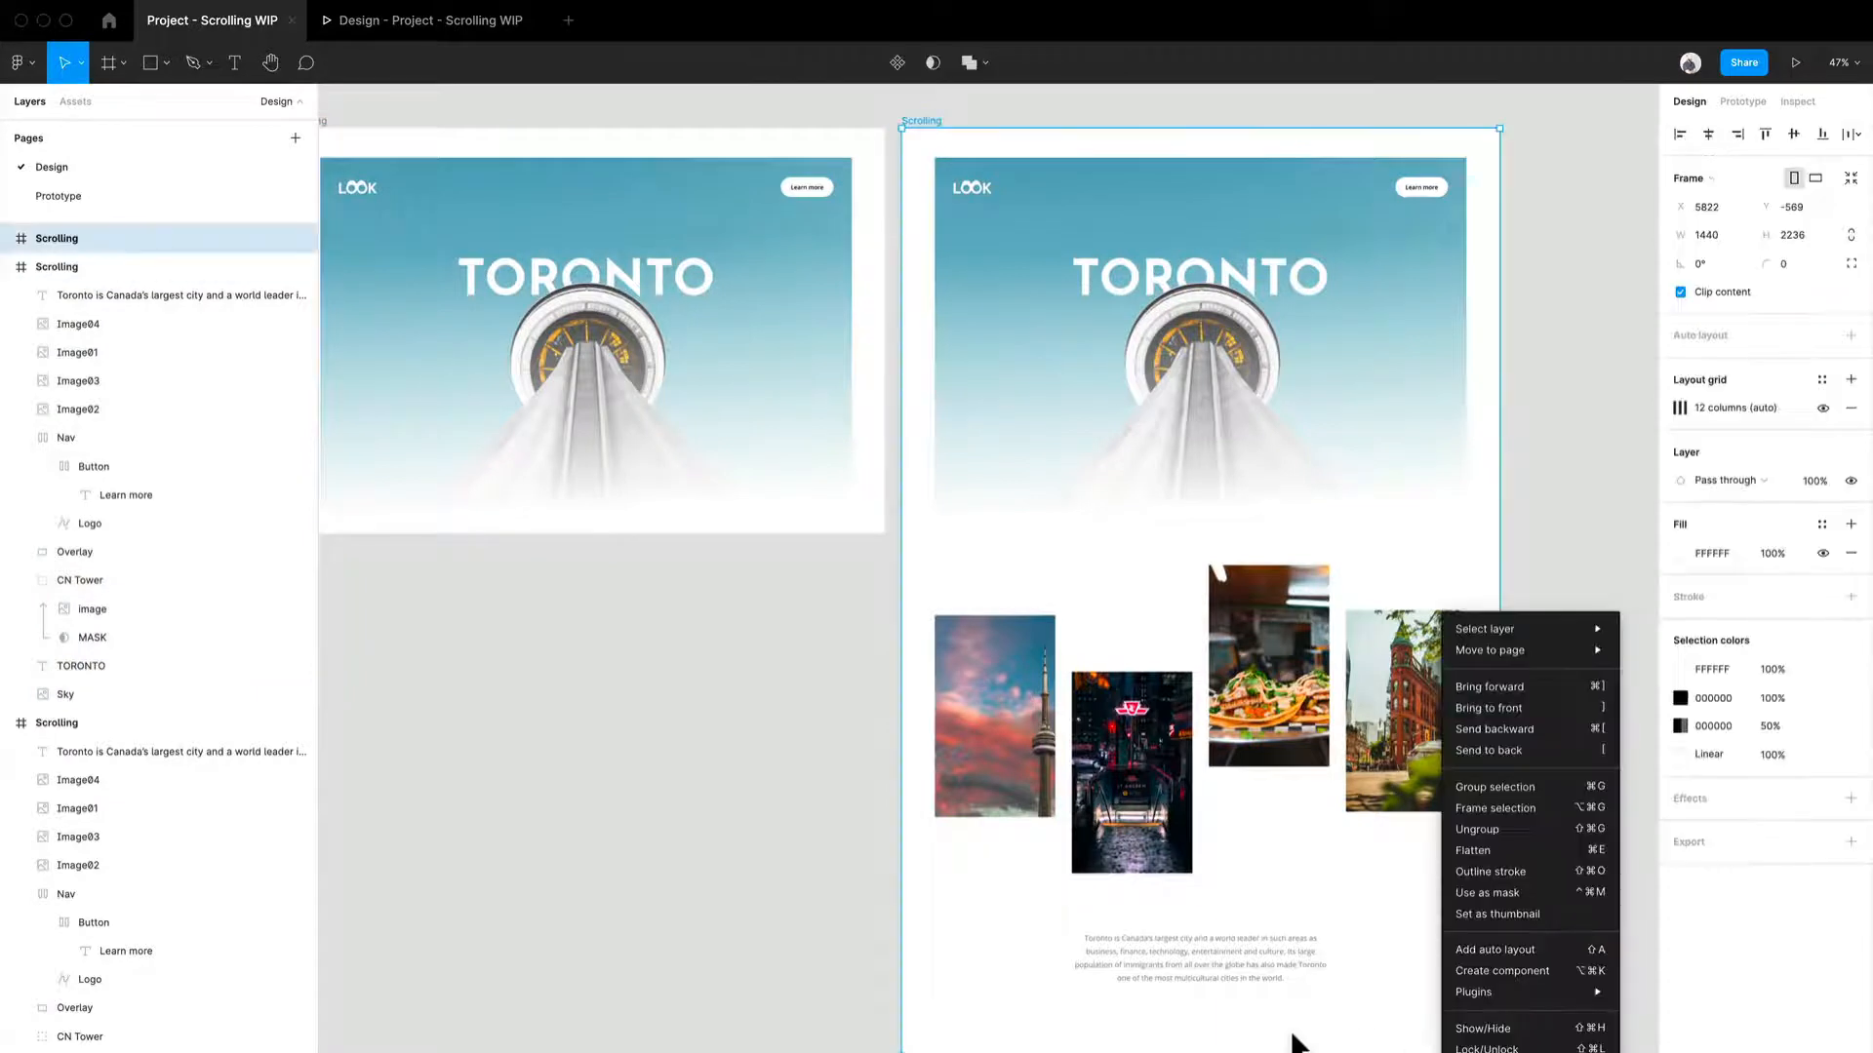
{"action": "left_click", "coordinate": [1291, 1035]}
{"action": "left_click", "coordinate": [1279, 983]}
{"action": "left_click", "coordinate": [1421, 807], "text": "shift"}
{"action": "left_click", "coordinate": [1268, 683], "text": "shift"}
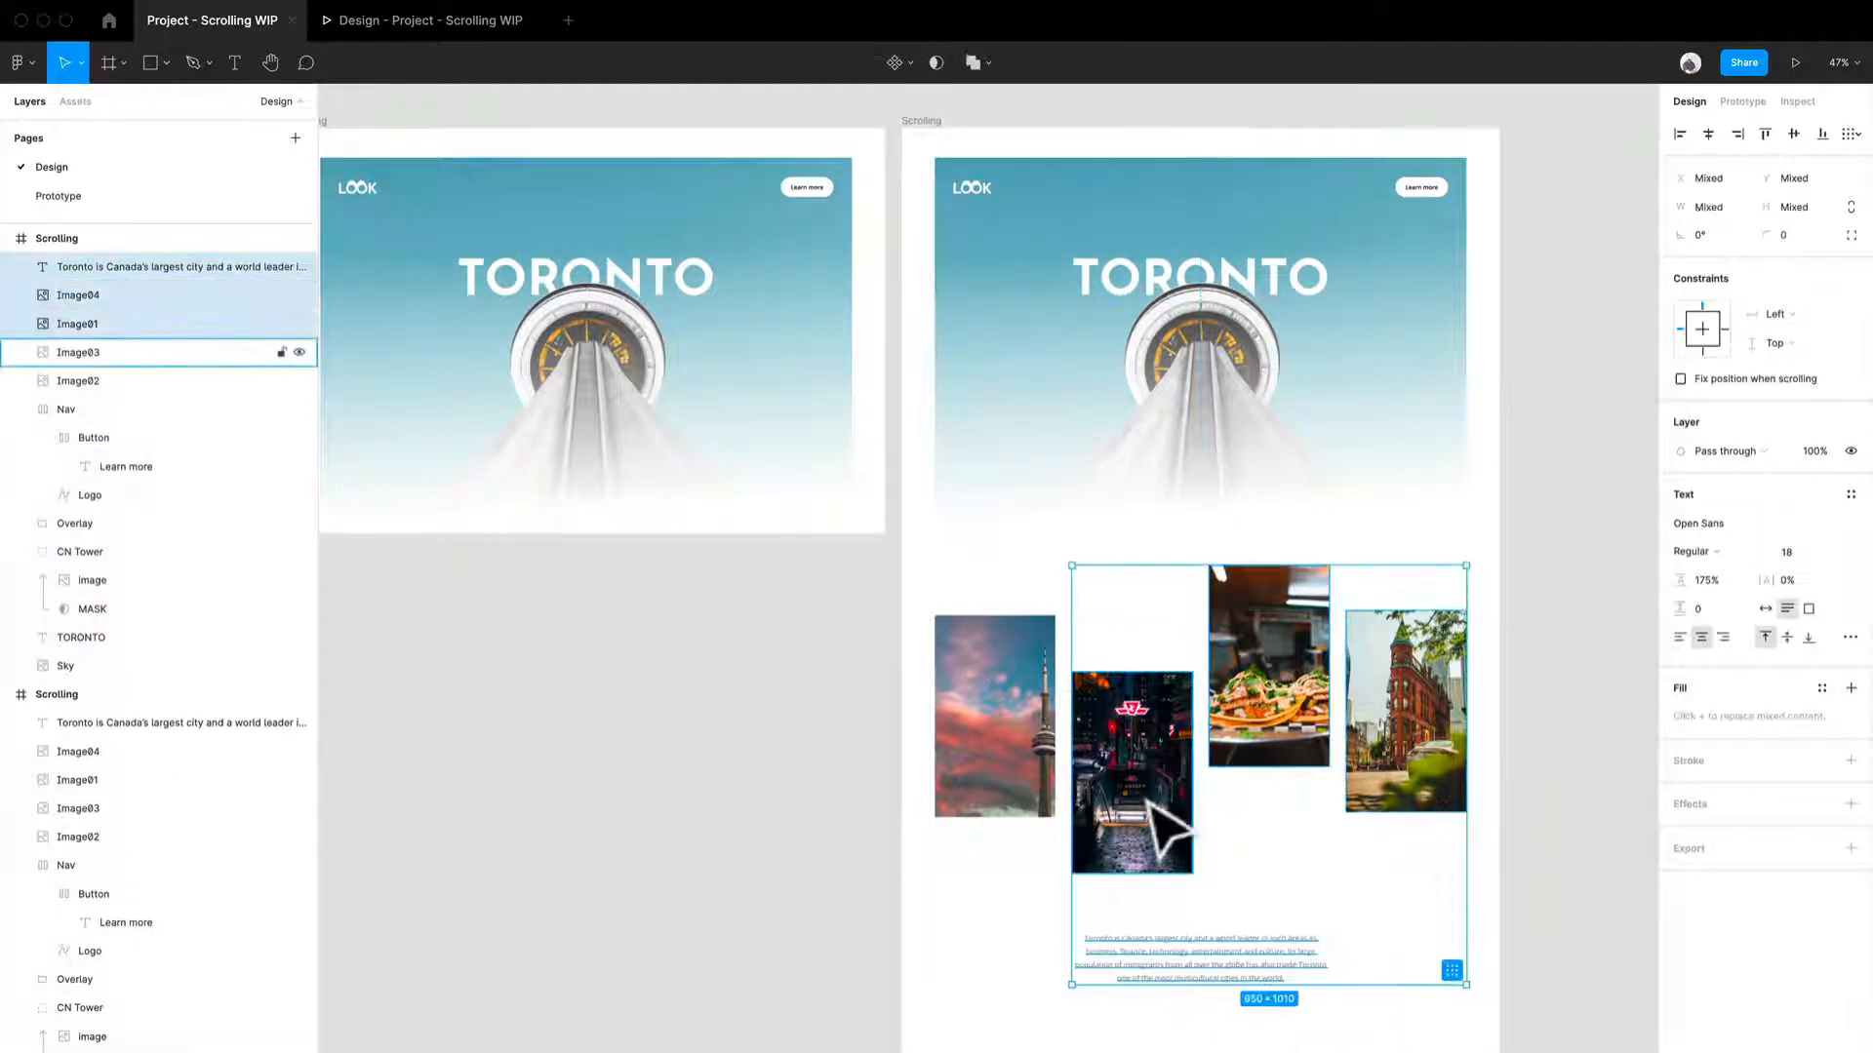
{"action": "left_click", "coordinate": [1131, 770], "text": "shift"}
{"action": "left_click", "coordinate": [1019, 766], "text": "shift"}
{"action": "left_click", "coordinate": [1222, 441]}
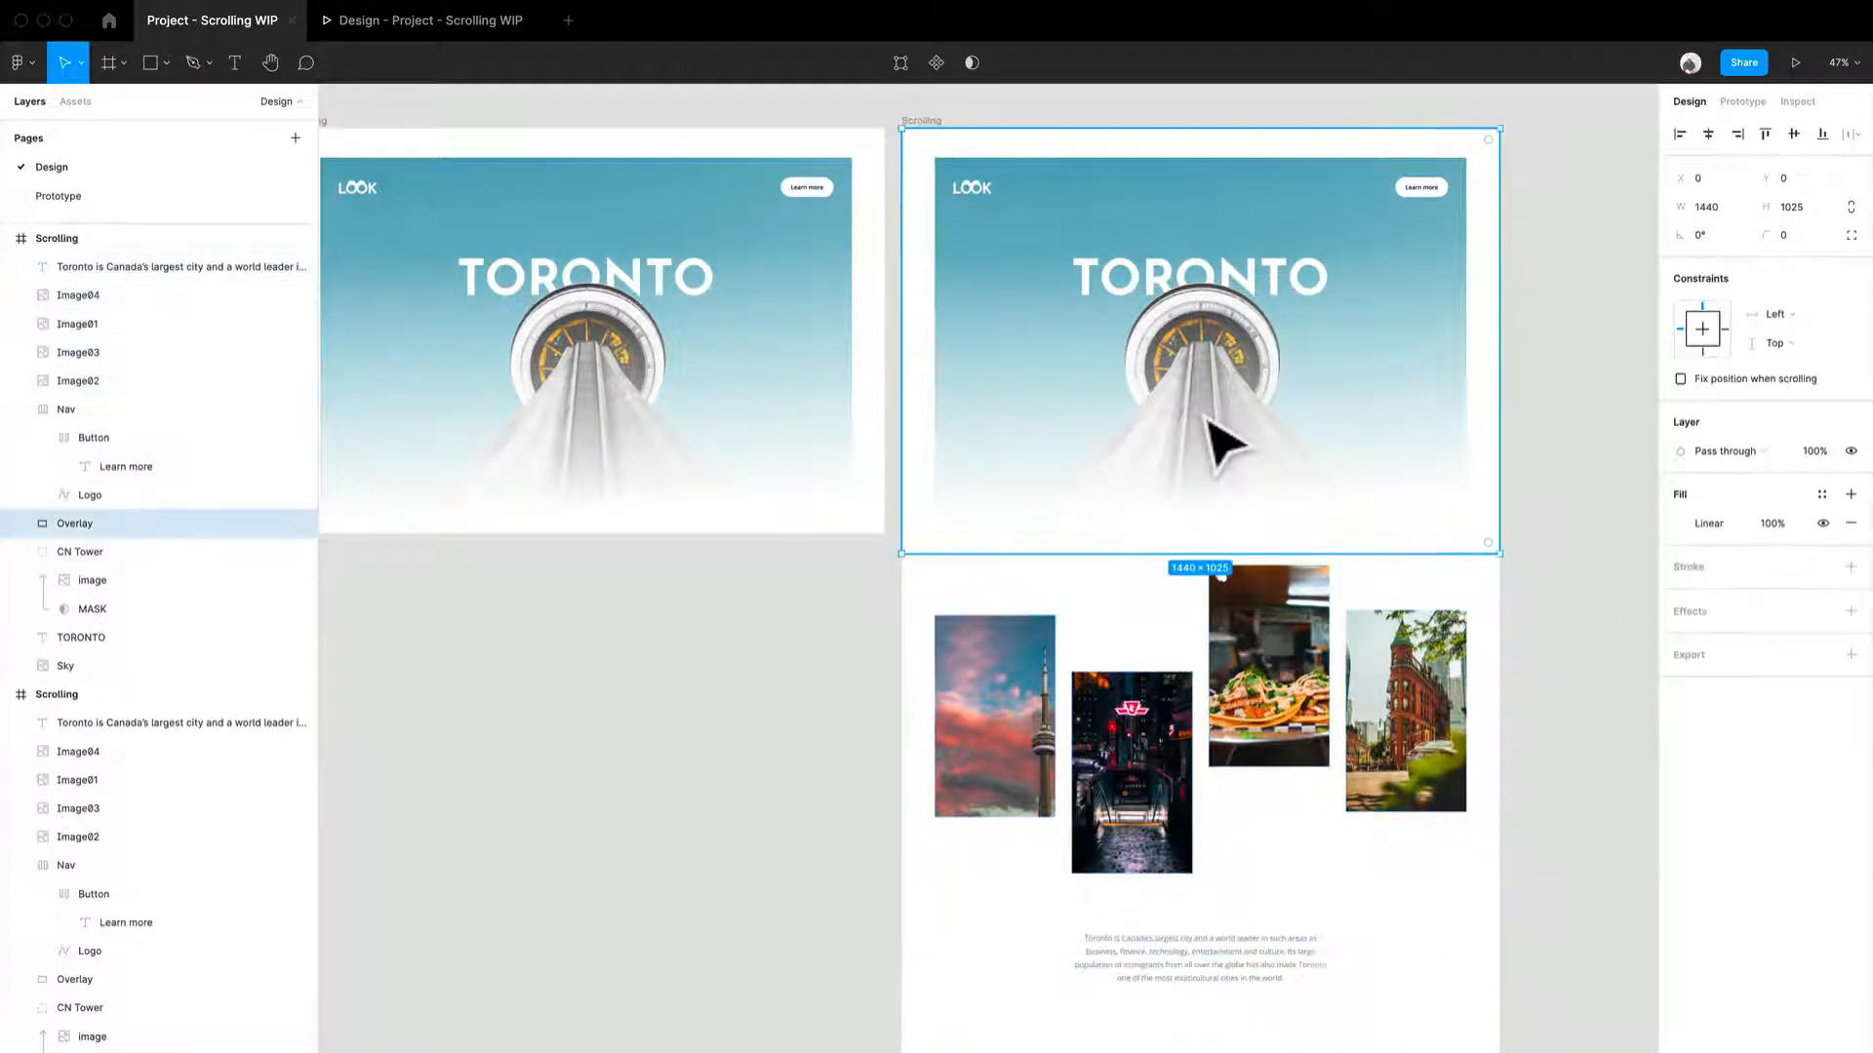
{"action": "left_click_drag", "start_coordinate": [1475, 1014], "coordinate": [952, 184]}
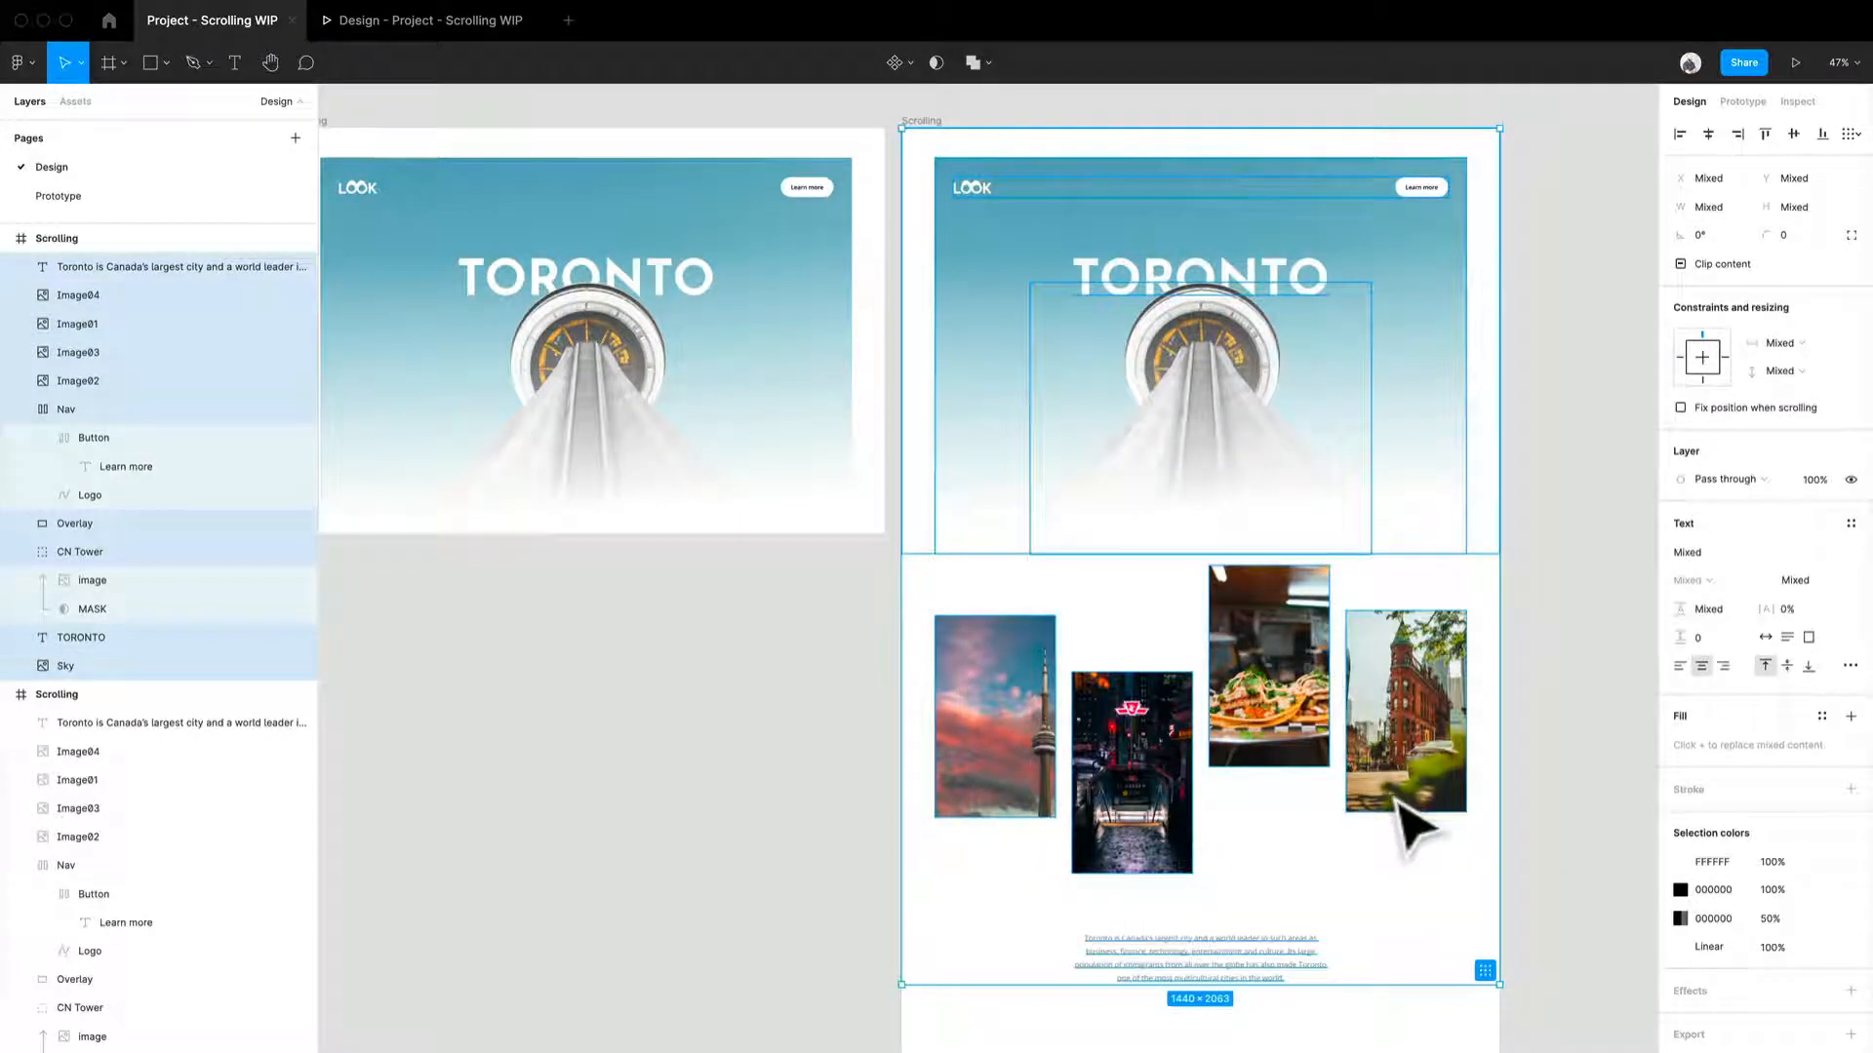
{"action": "left_click_drag", "start_coordinate": [1401, 807], "coordinate": [1373, 456]}
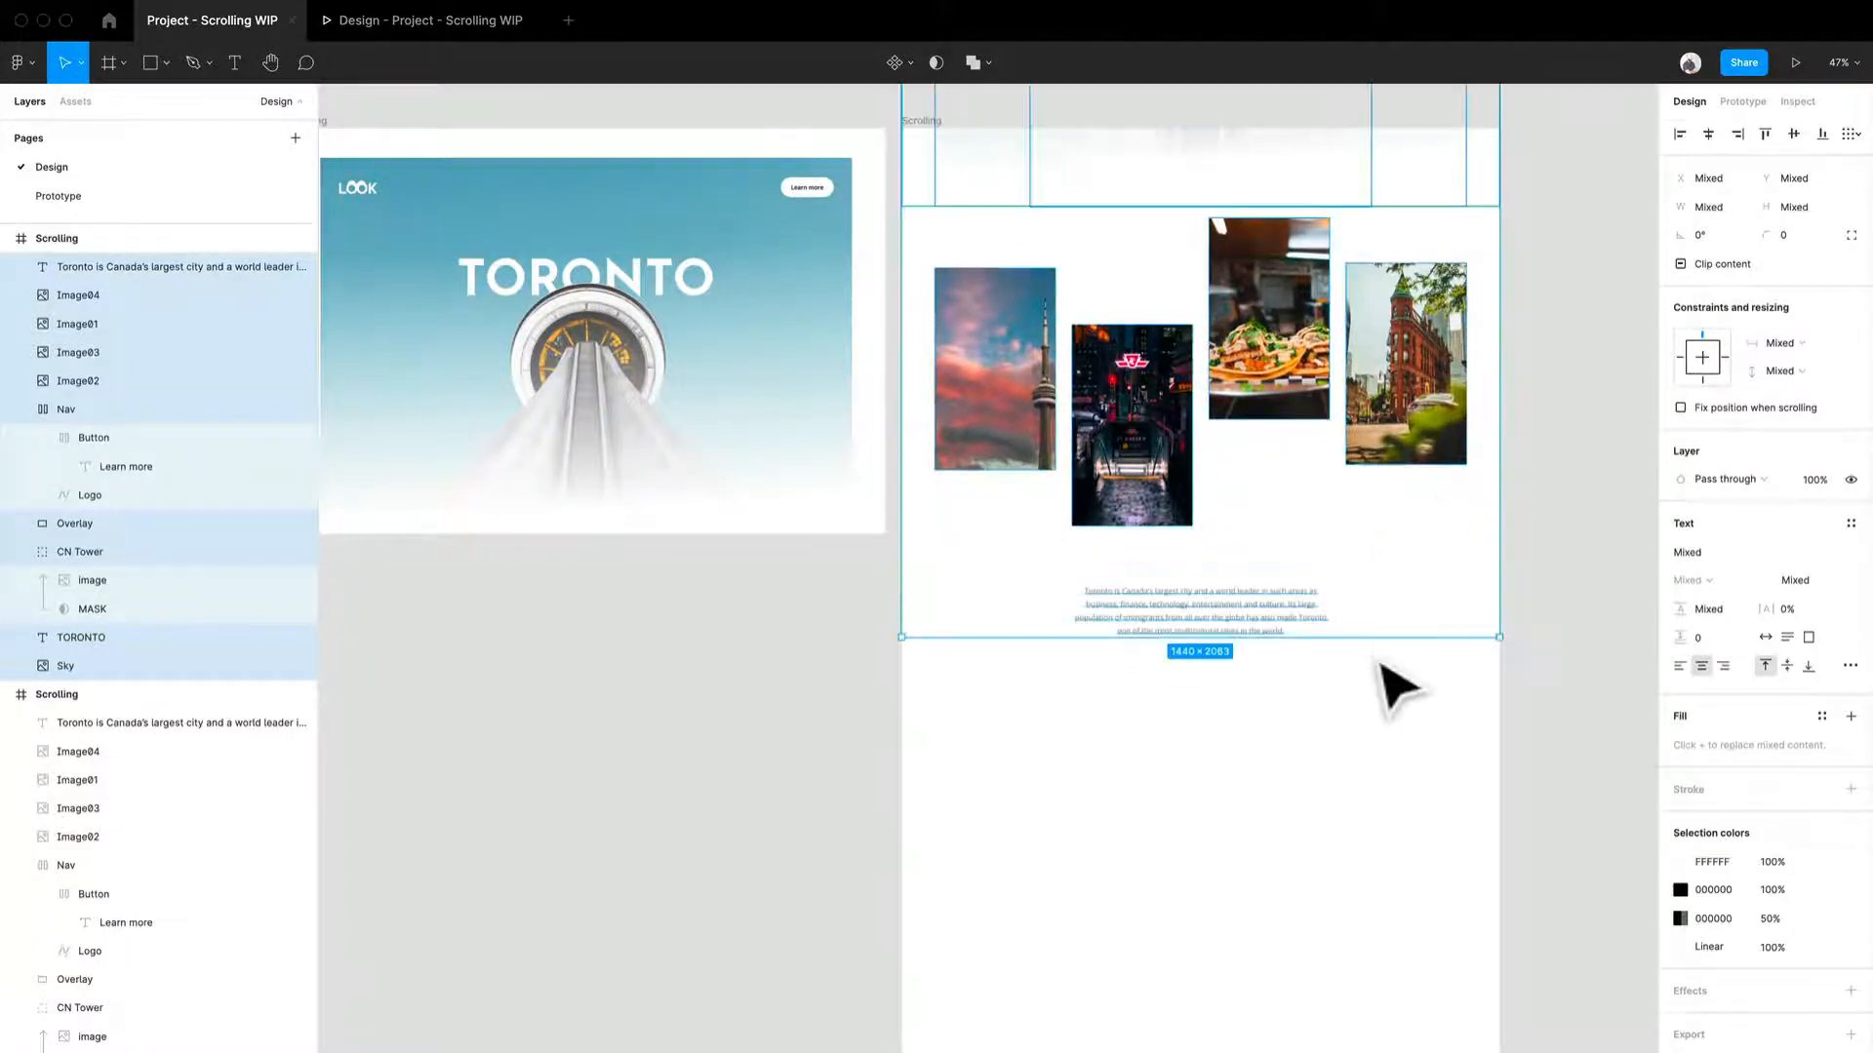
- Raise the four images and the paragraph text closer to the top of the right Scrolling frame
{"action": "left_click", "coordinate": [1390, 792]}
{"action": "left_click", "coordinate": [988, 452]}
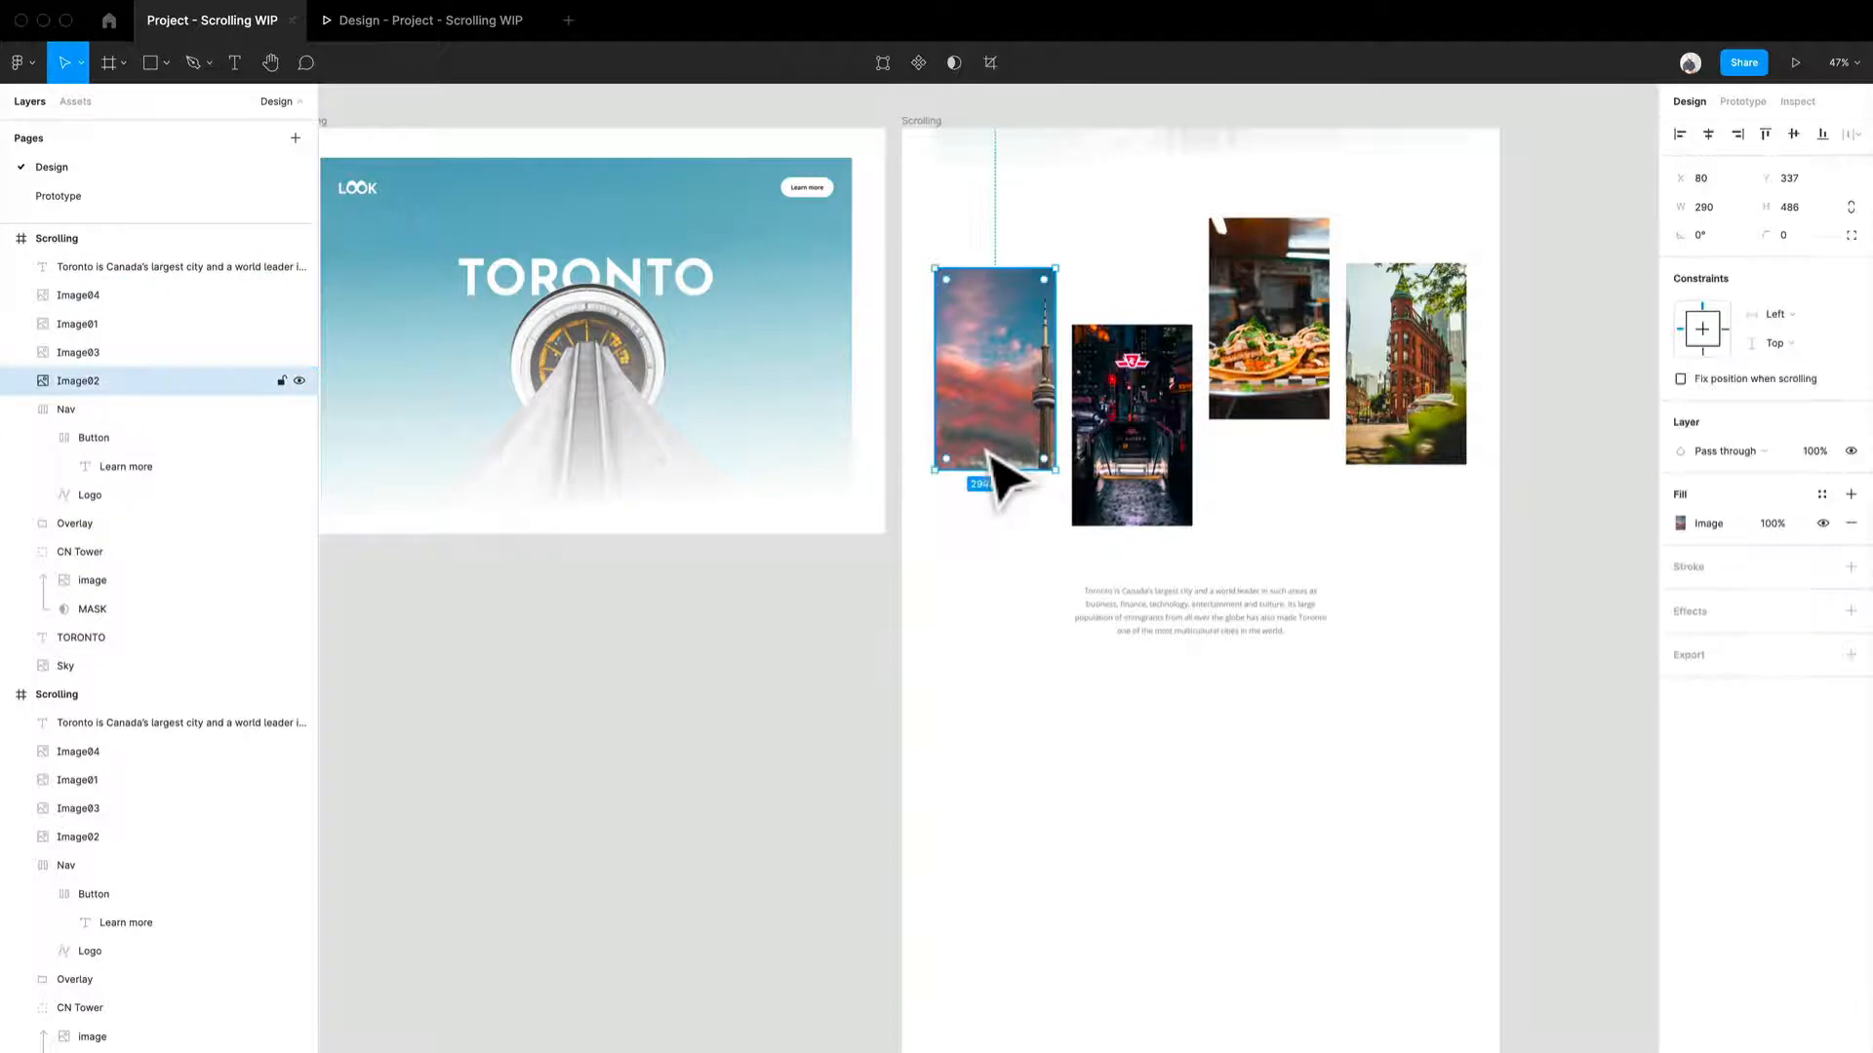
{"action": "left_click", "coordinate": [1131, 443], "text": "shift"}
{"action": "left_click", "coordinate": [1272, 418], "text": "shift"}
{"action": "left_click", "coordinate": [1432, 441], "text": "shift"}
{"action": "left_click_drag", "start_coordinate": [1419, 414], "coordinate": [1419, 370]}
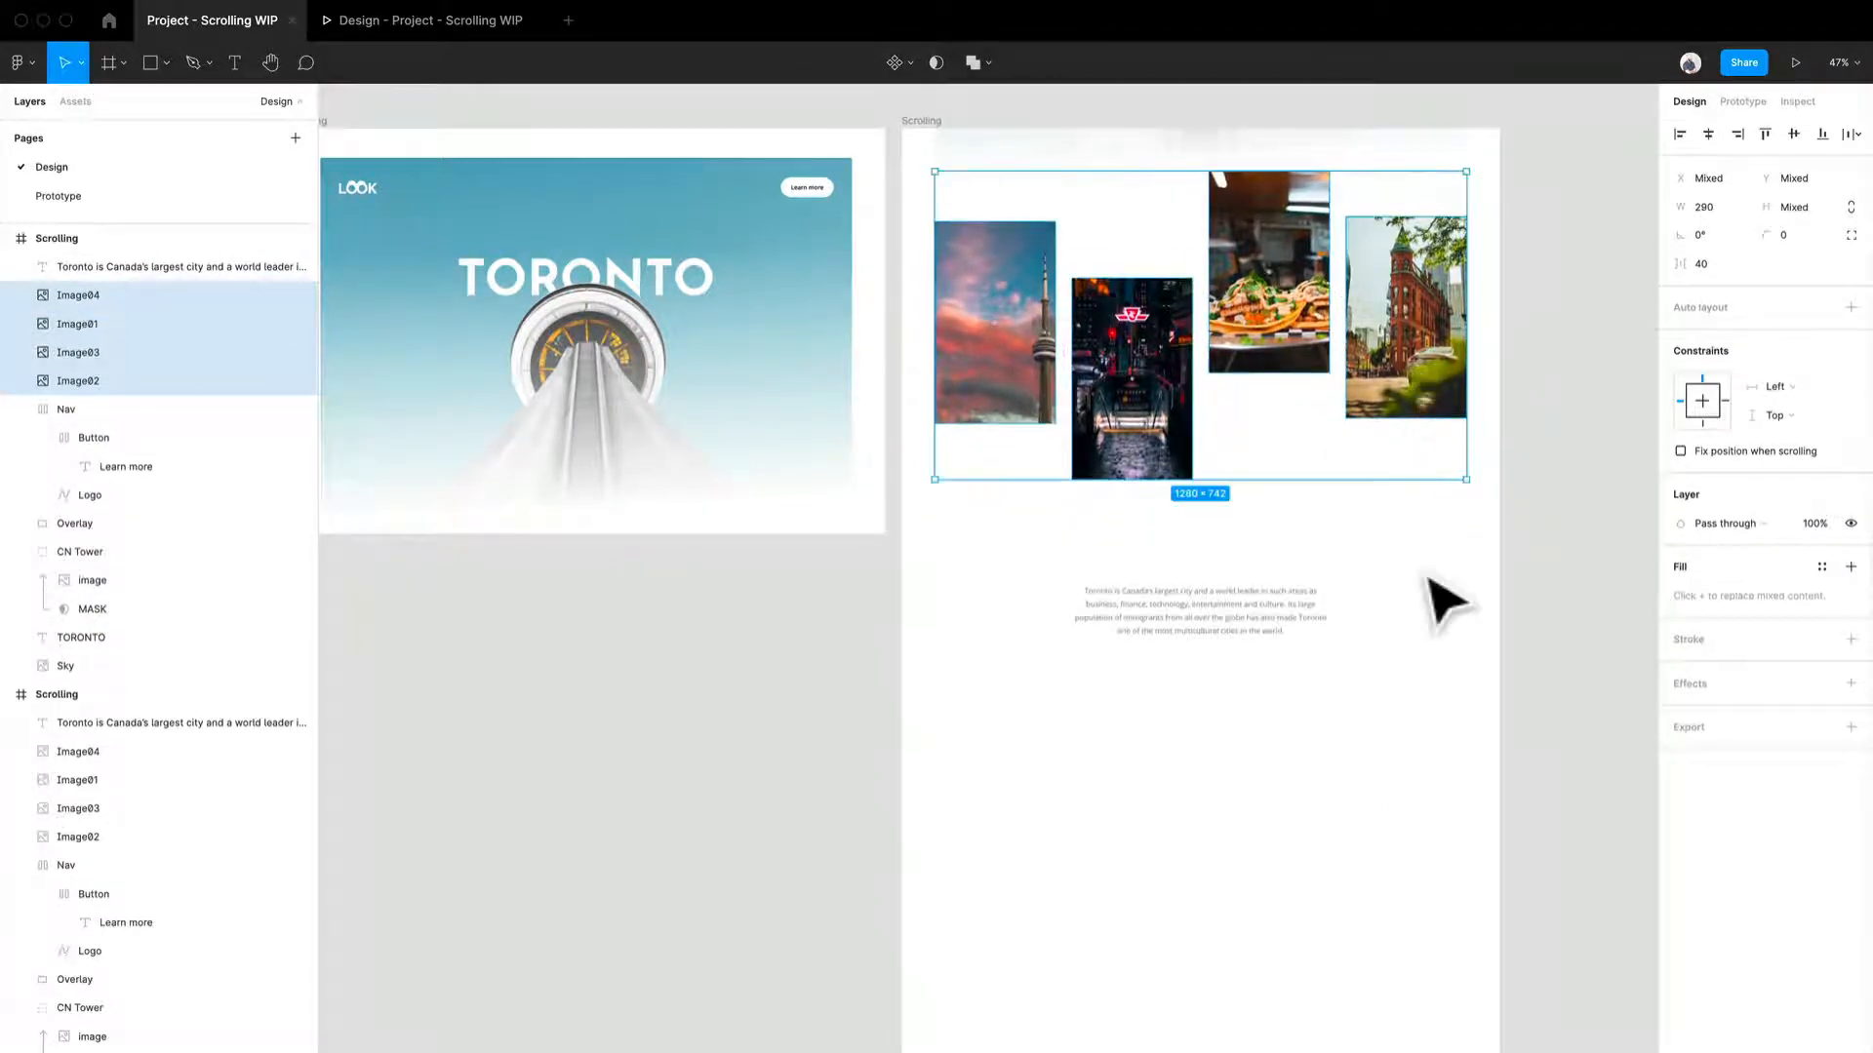
{"action": "left_click", "coordinate": [1427, 585]}
{"action": "left_click_drag", "start_coordinate": [1208, 616], "coordinate": [1207, 556]}
- Resize the right Scrolling frame to 977 px tall so it clips to the image section
{"action": "right_click", "coordinate": [1254, 959]}
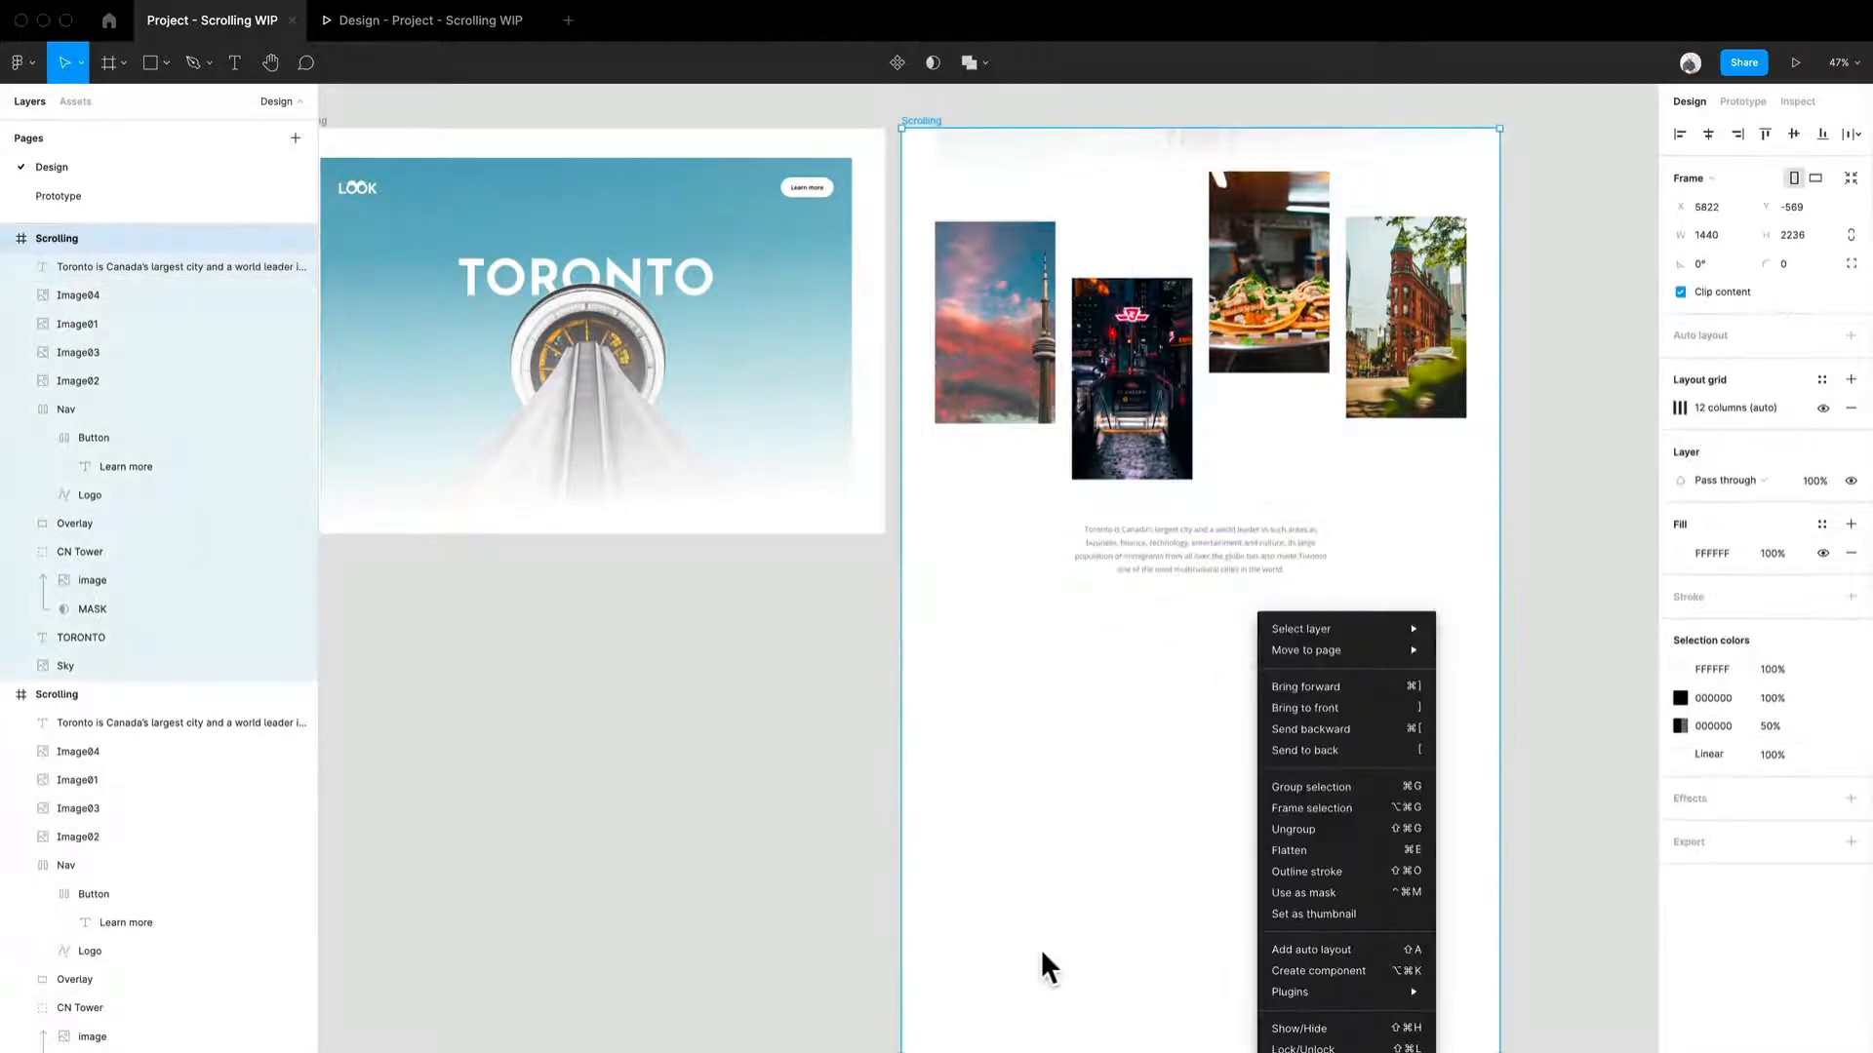
{"action": "left_click", "coordinate": [1041, 952]}
{"action": "left_click_drag", "start_coordinate": [1108, 1050], "coordinate": [1082, 558]}
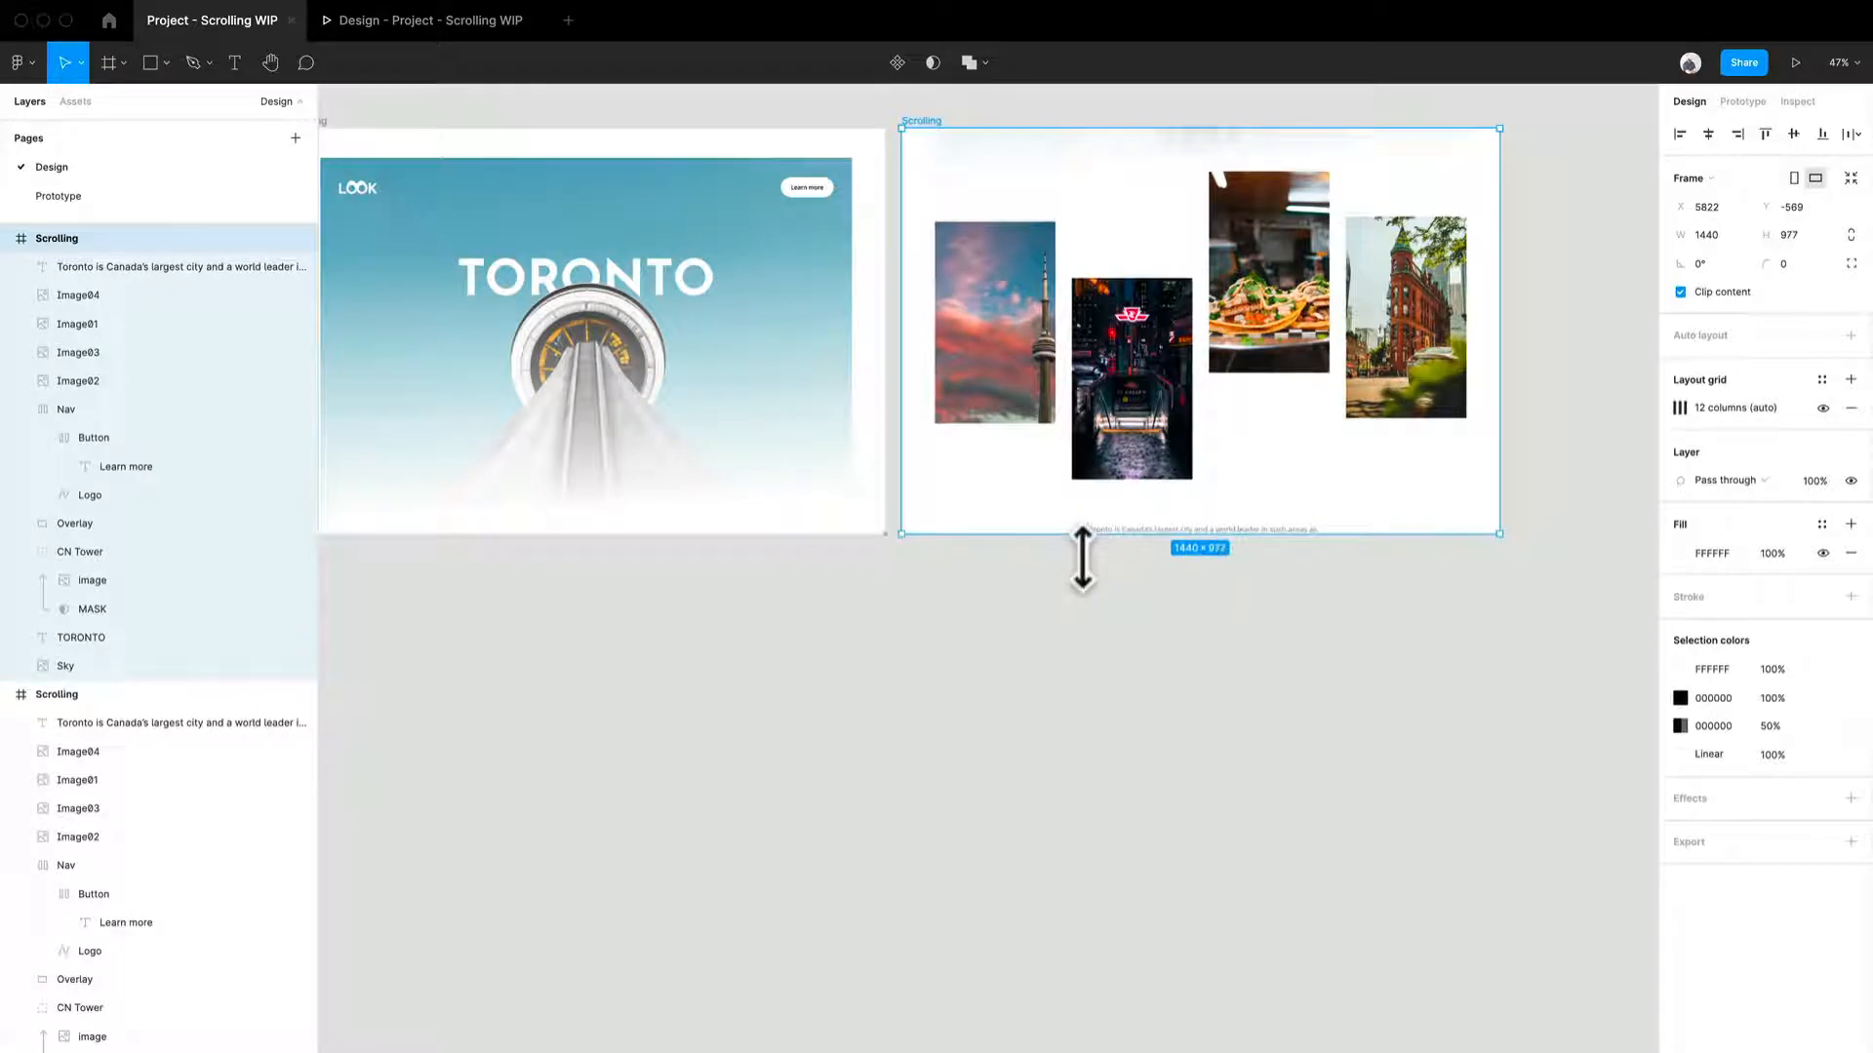
- Rearrange the four images vertically into a staggered layout inside the right Scrolling frame
{"action": "scroll", "coordinate": [1180, 376], "scroll_direction": "up", "scroll_amount": 5}
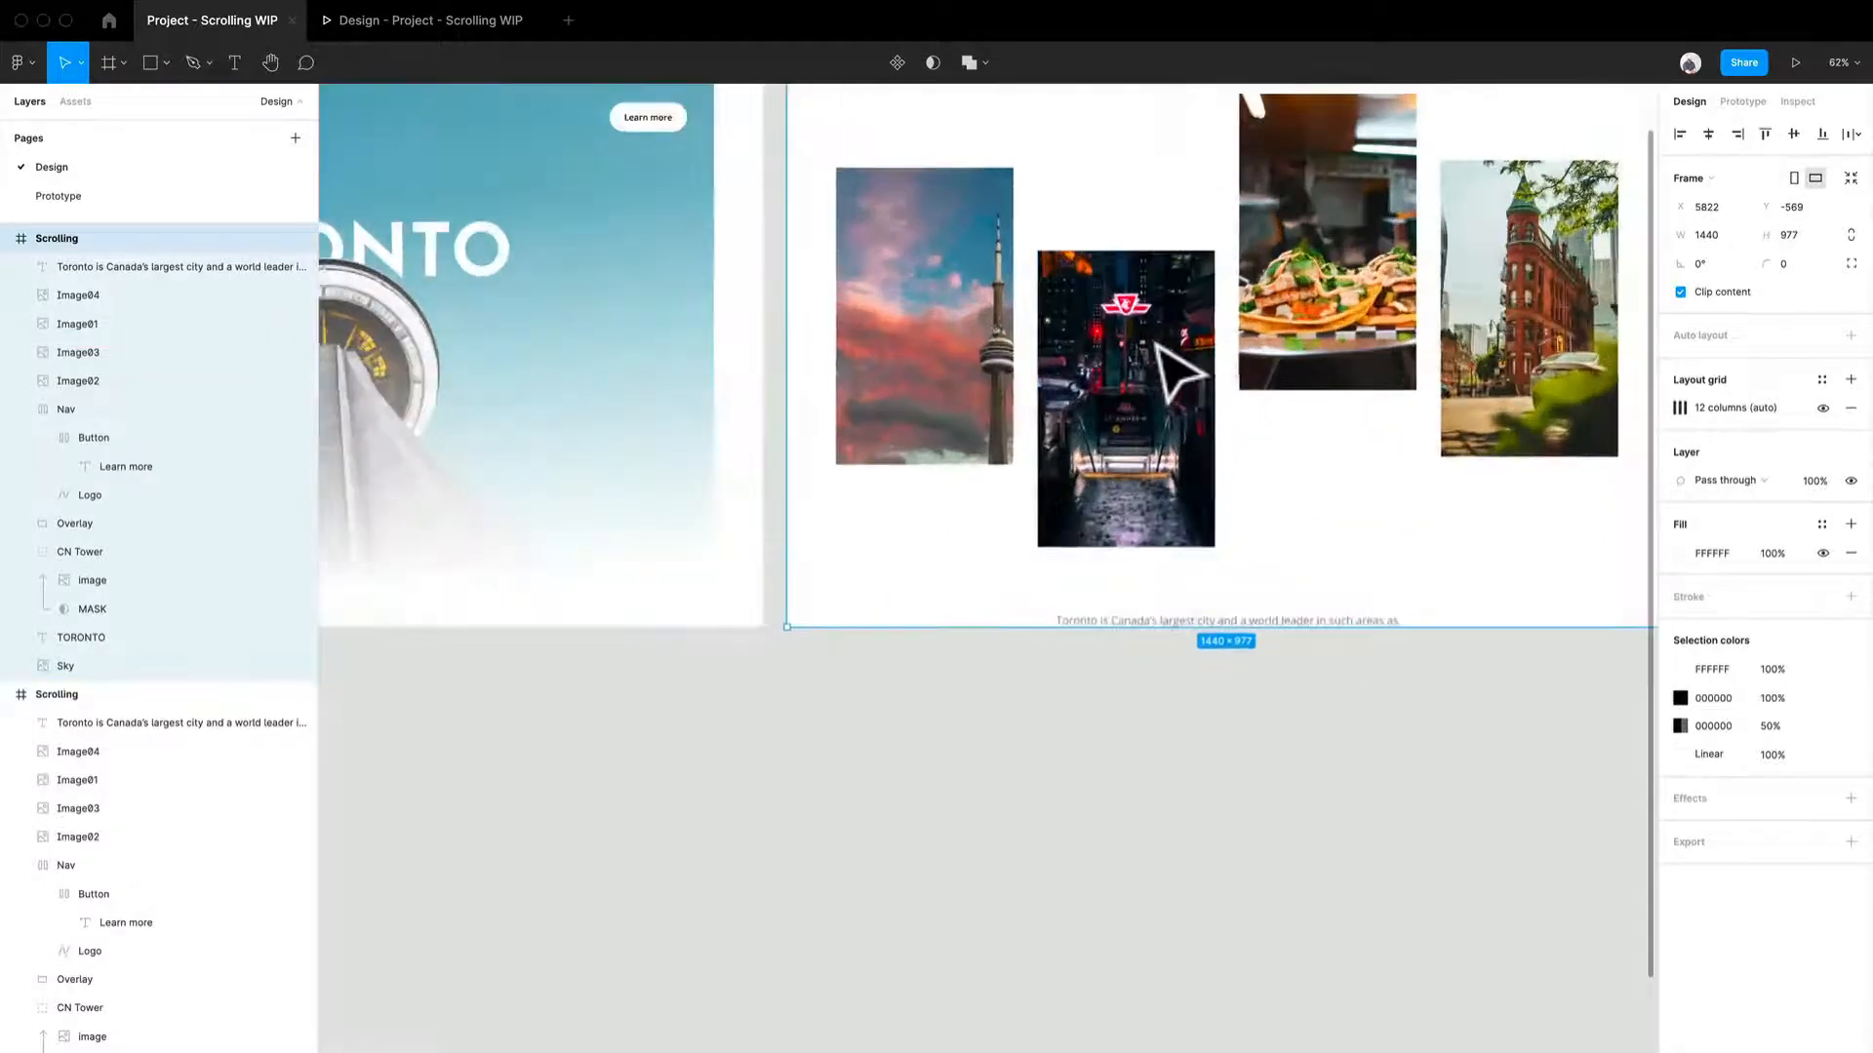
{"action": "left_click_drag", "start_coordinate": [1180, 470], "coordinate": [1067, 764]}
{"action": "scroll", "coordinate": [1011, 615], "scroll_direction": "up", "scroll_amount": 2}
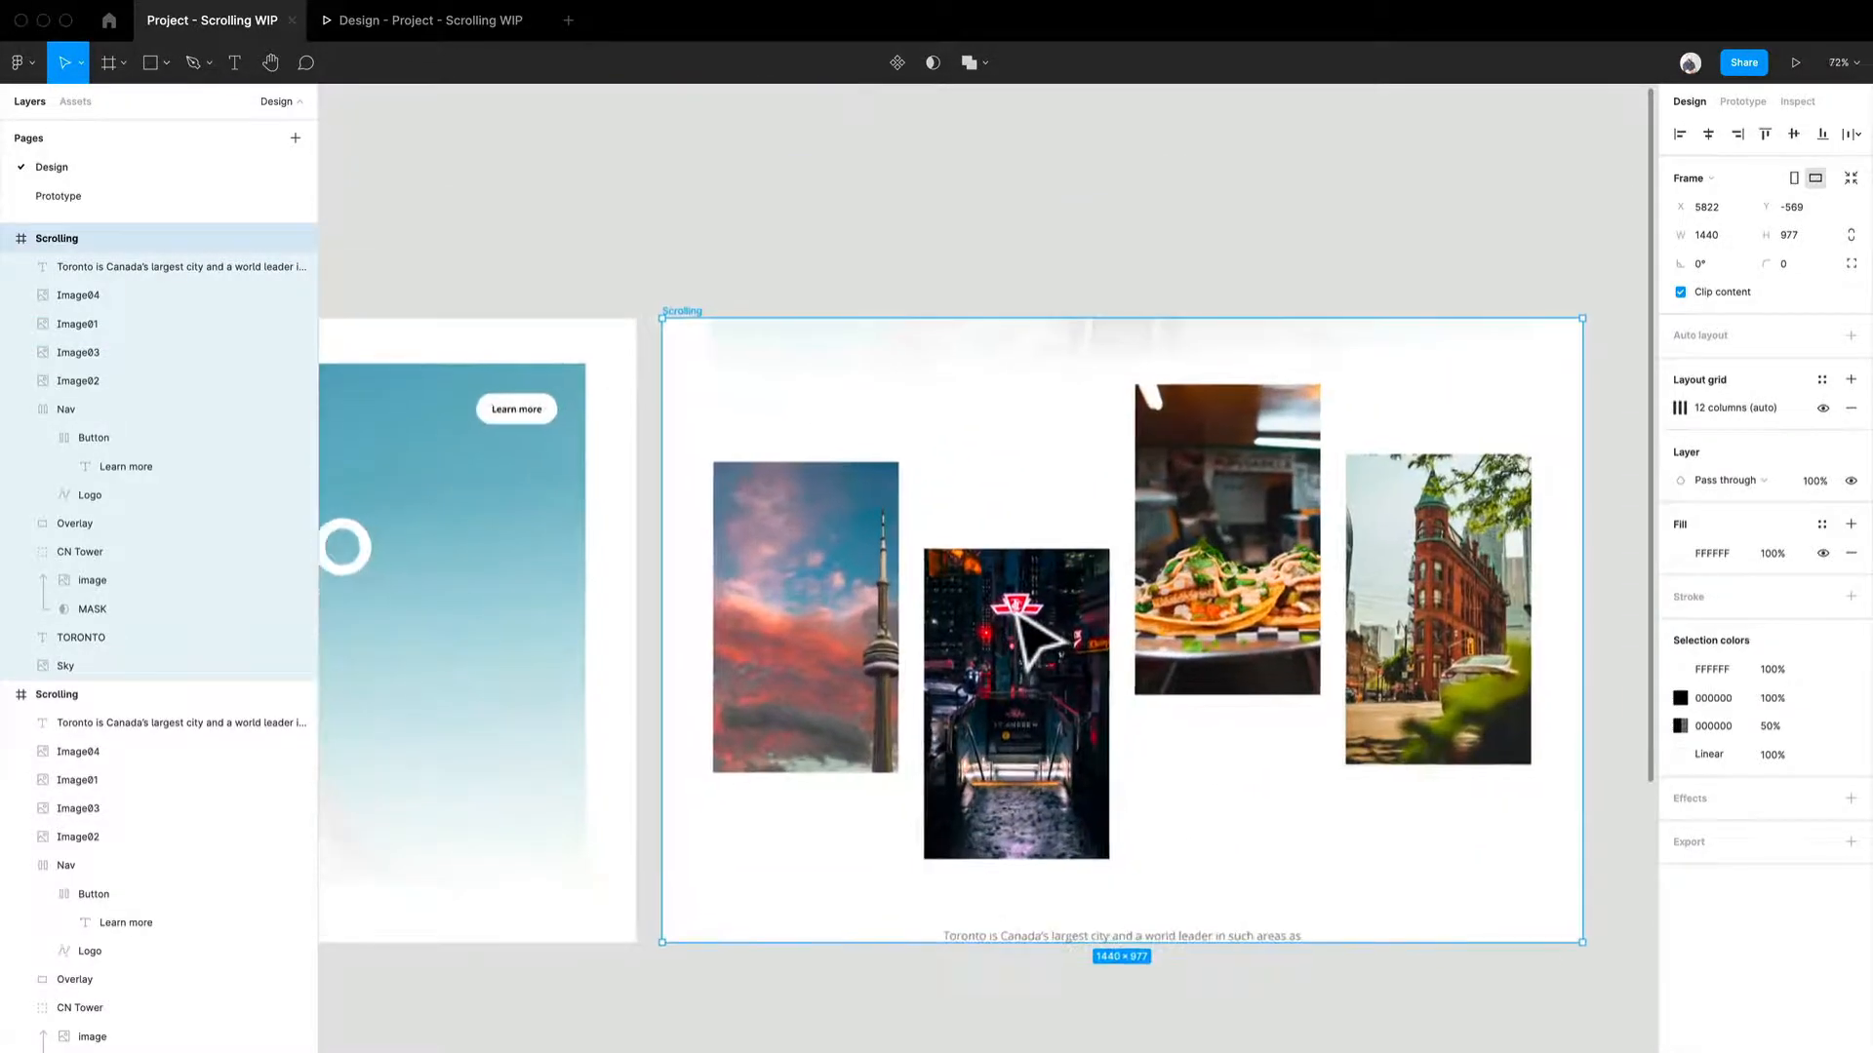
{"action": "left_click", "coordinate": [892, 624]}
{"action": "left_click_drag", "start_coordinate": [857, 682], "coordinate": [831, 583]}
{"action": "left_click_drag", "start_coordinate": [841, 609], "coordinate": [847, 635]}
{"action": "left_click_drag", "start_coordinate": [1019, 731], "coordinate": [1018, 651]}
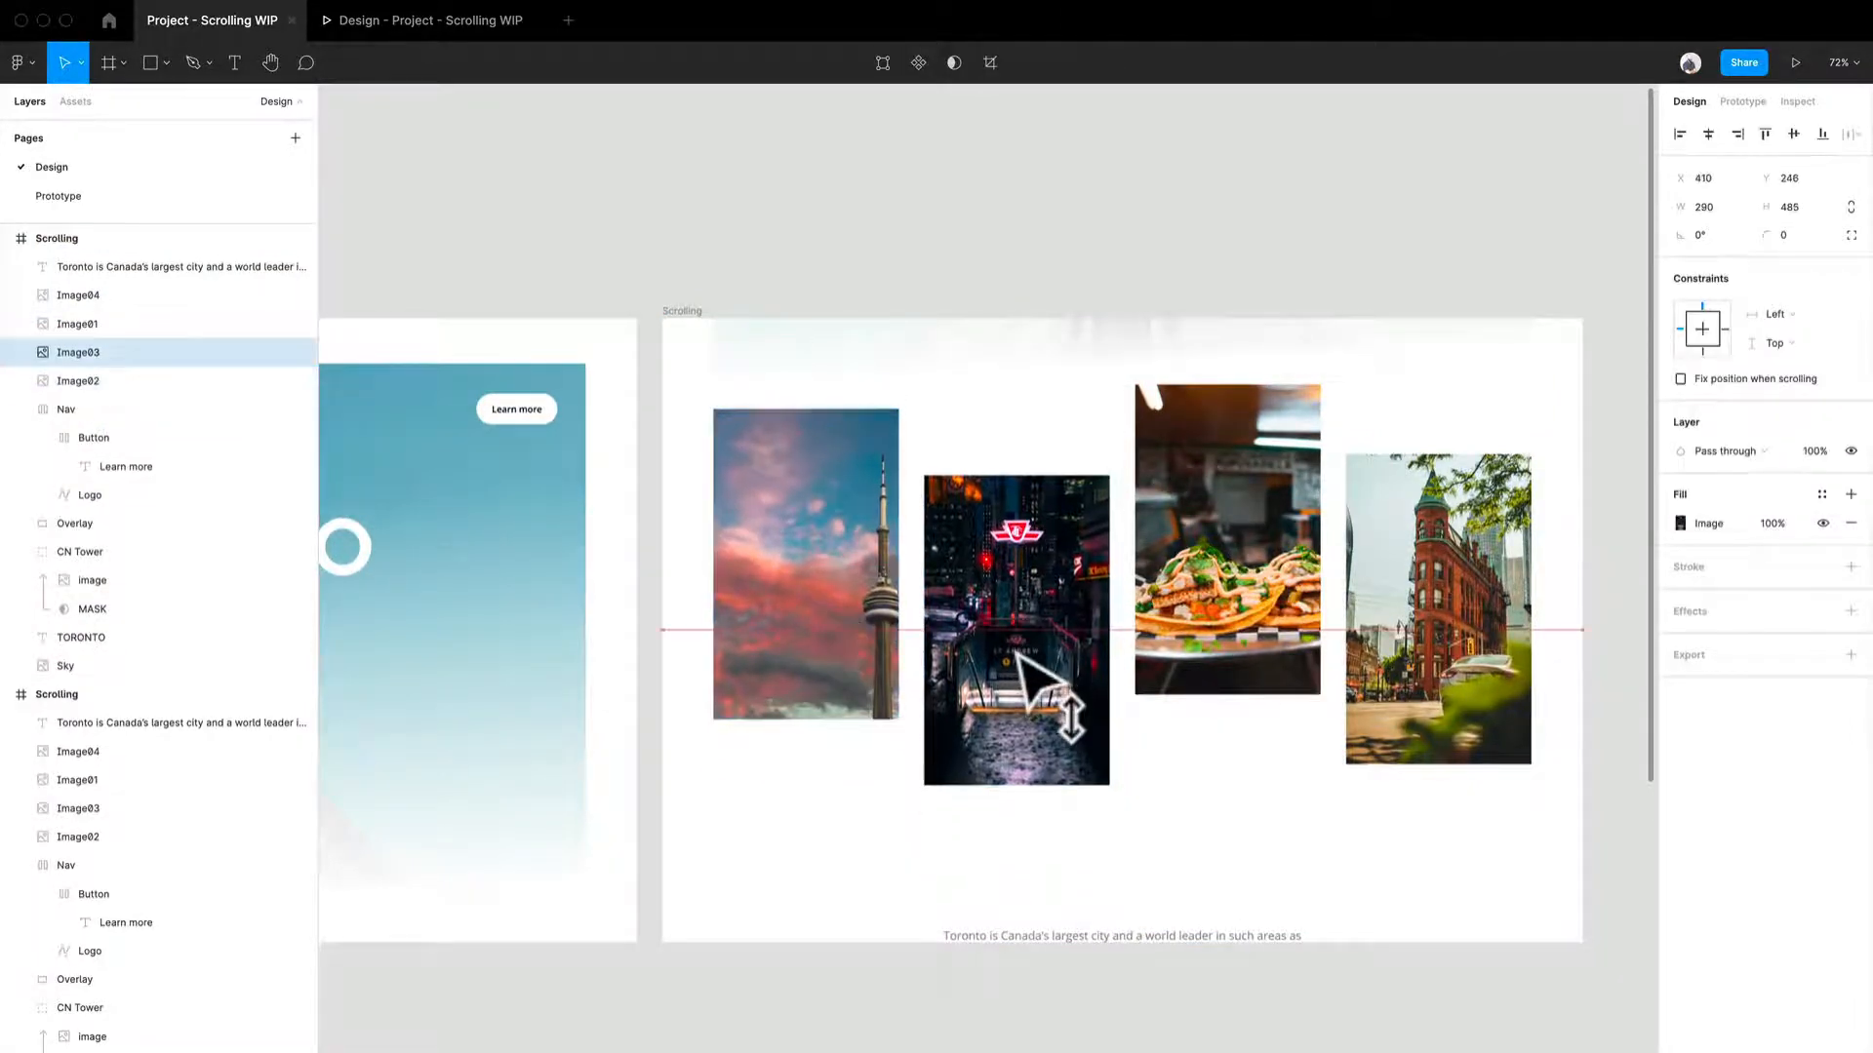
{"action": "left_click", "coordinate": [1425, 629], "text": "shift"}
{"action": "left_click_drag", "start_coordinate": [1426, 629], "coordinate": [1426, 598]}
{"action": "key", "text": "super+z"}
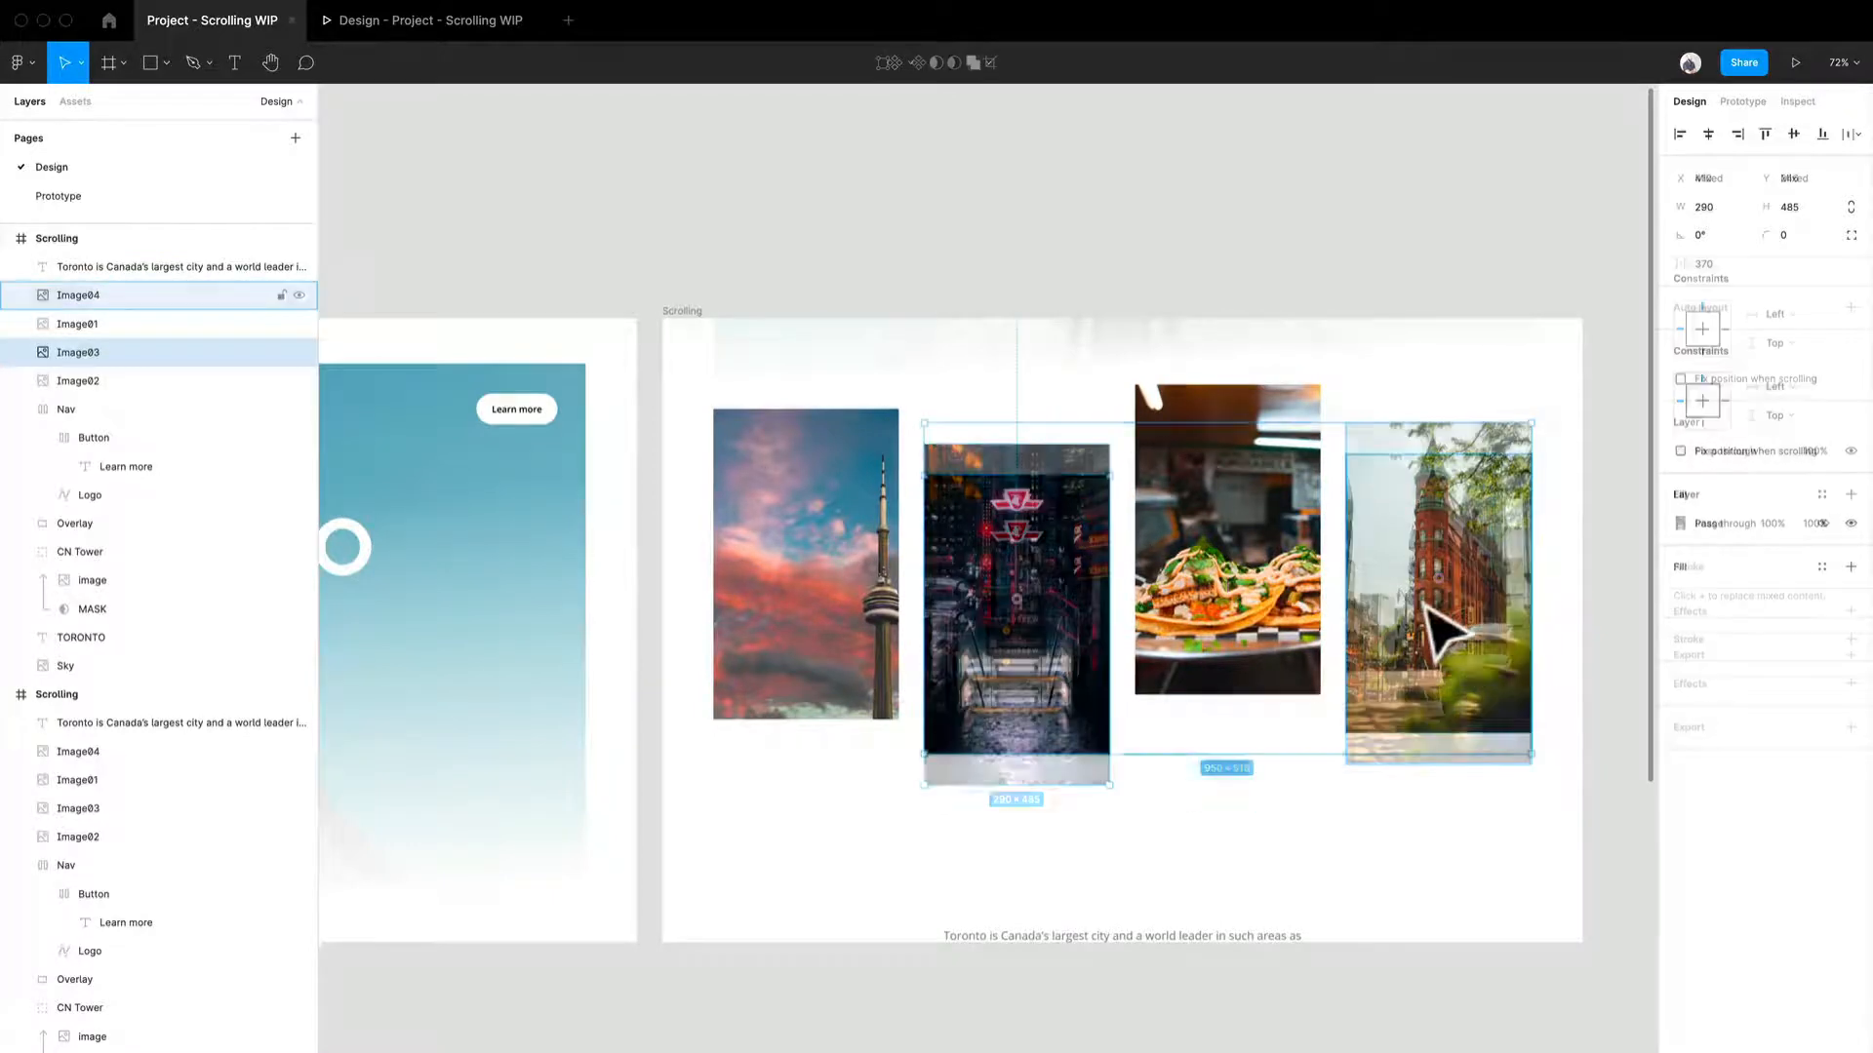
{"action": "left_click", "coordinate": [1468, 688]}
{"action": "left_click_drag", "start_coordinate": [1466, 688], "coordinate": [1465, 658]}
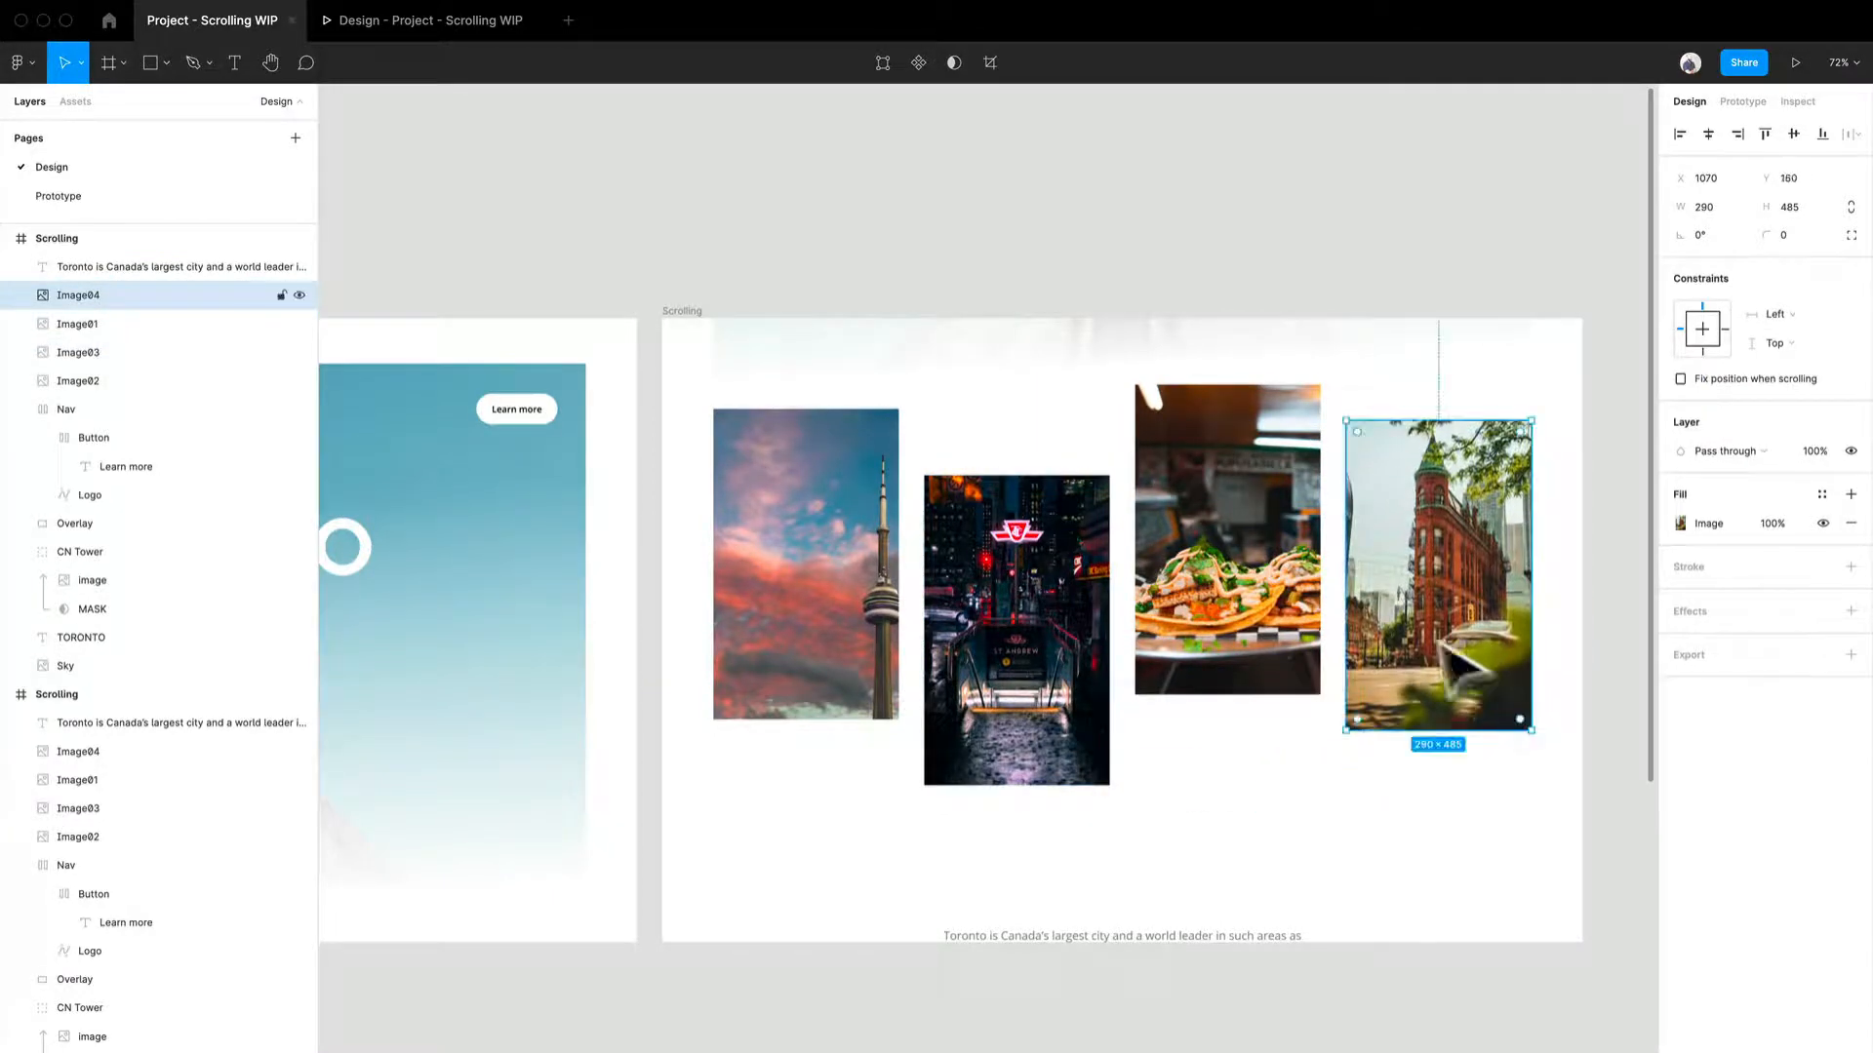
{"action": "left_click_drag", "start_coordinate": [1246, 592], "coordinate": [1245, 563]}
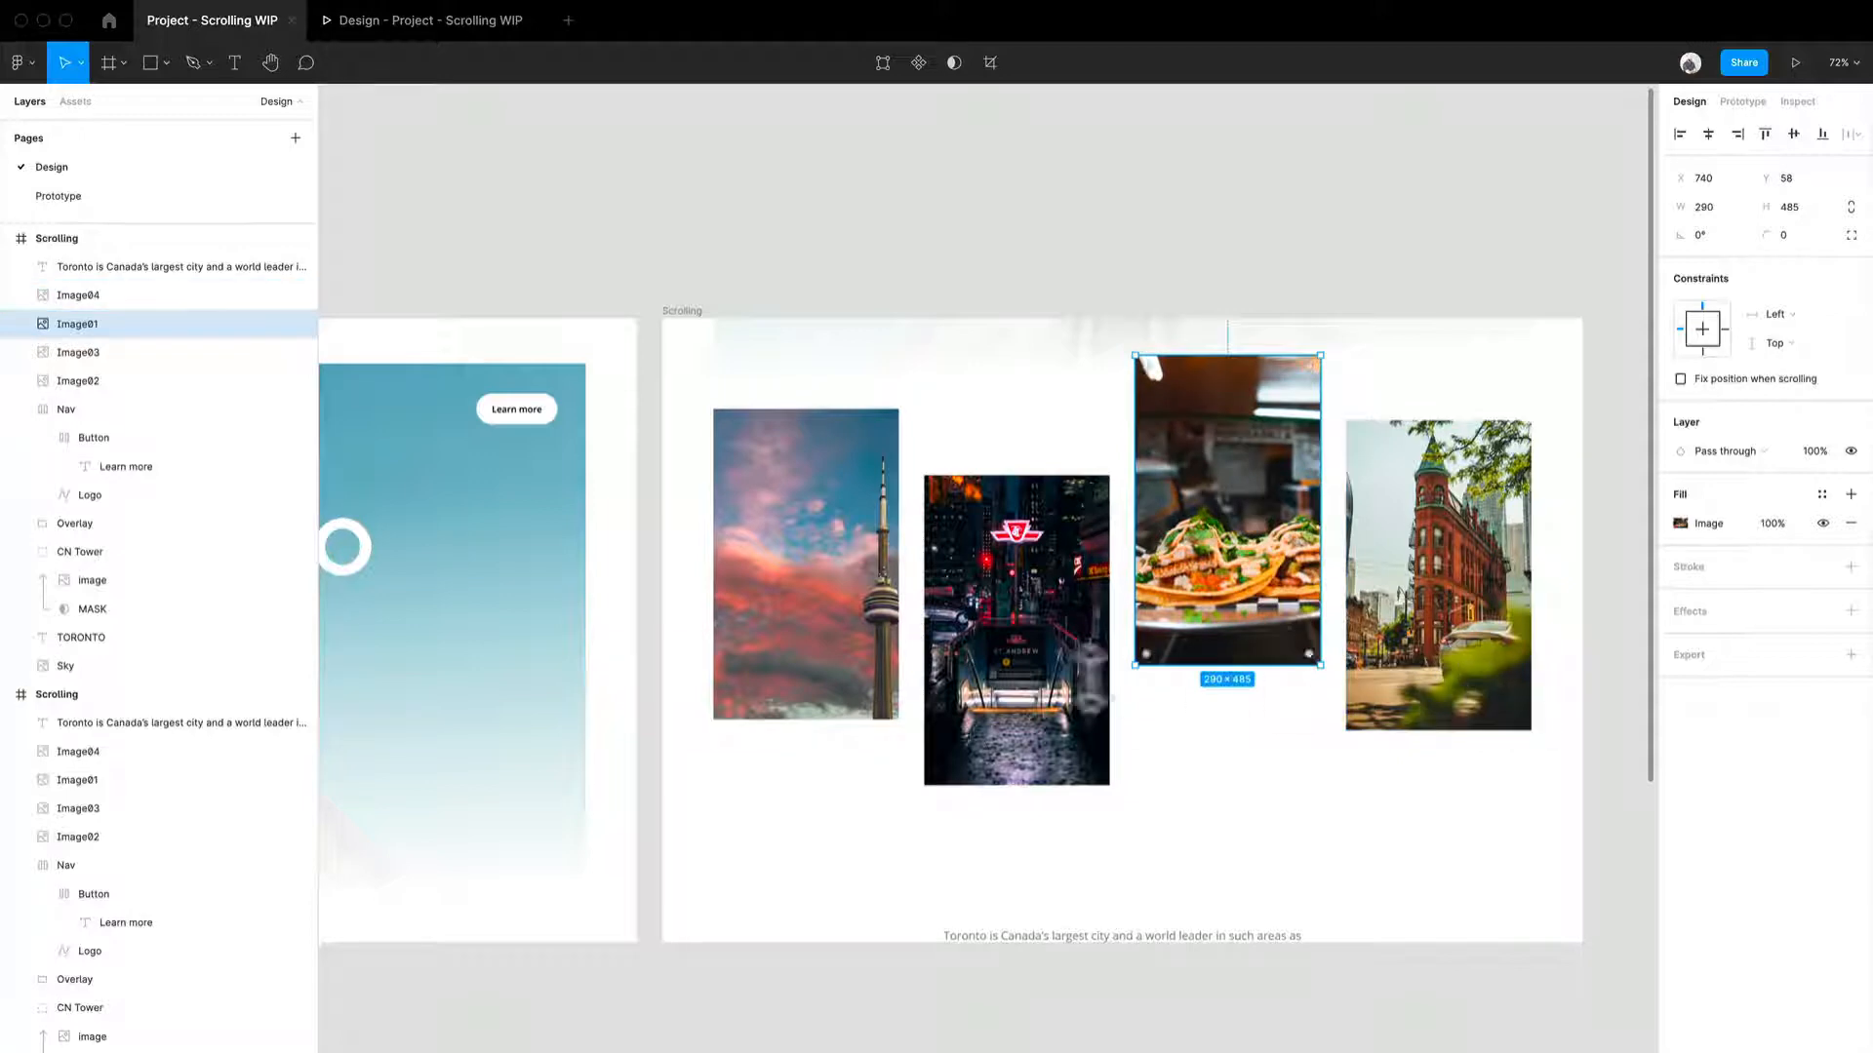
{"action": "left_click_drag", "start_coordinate": [1010, 677], "coordinate": [1006, 651]}
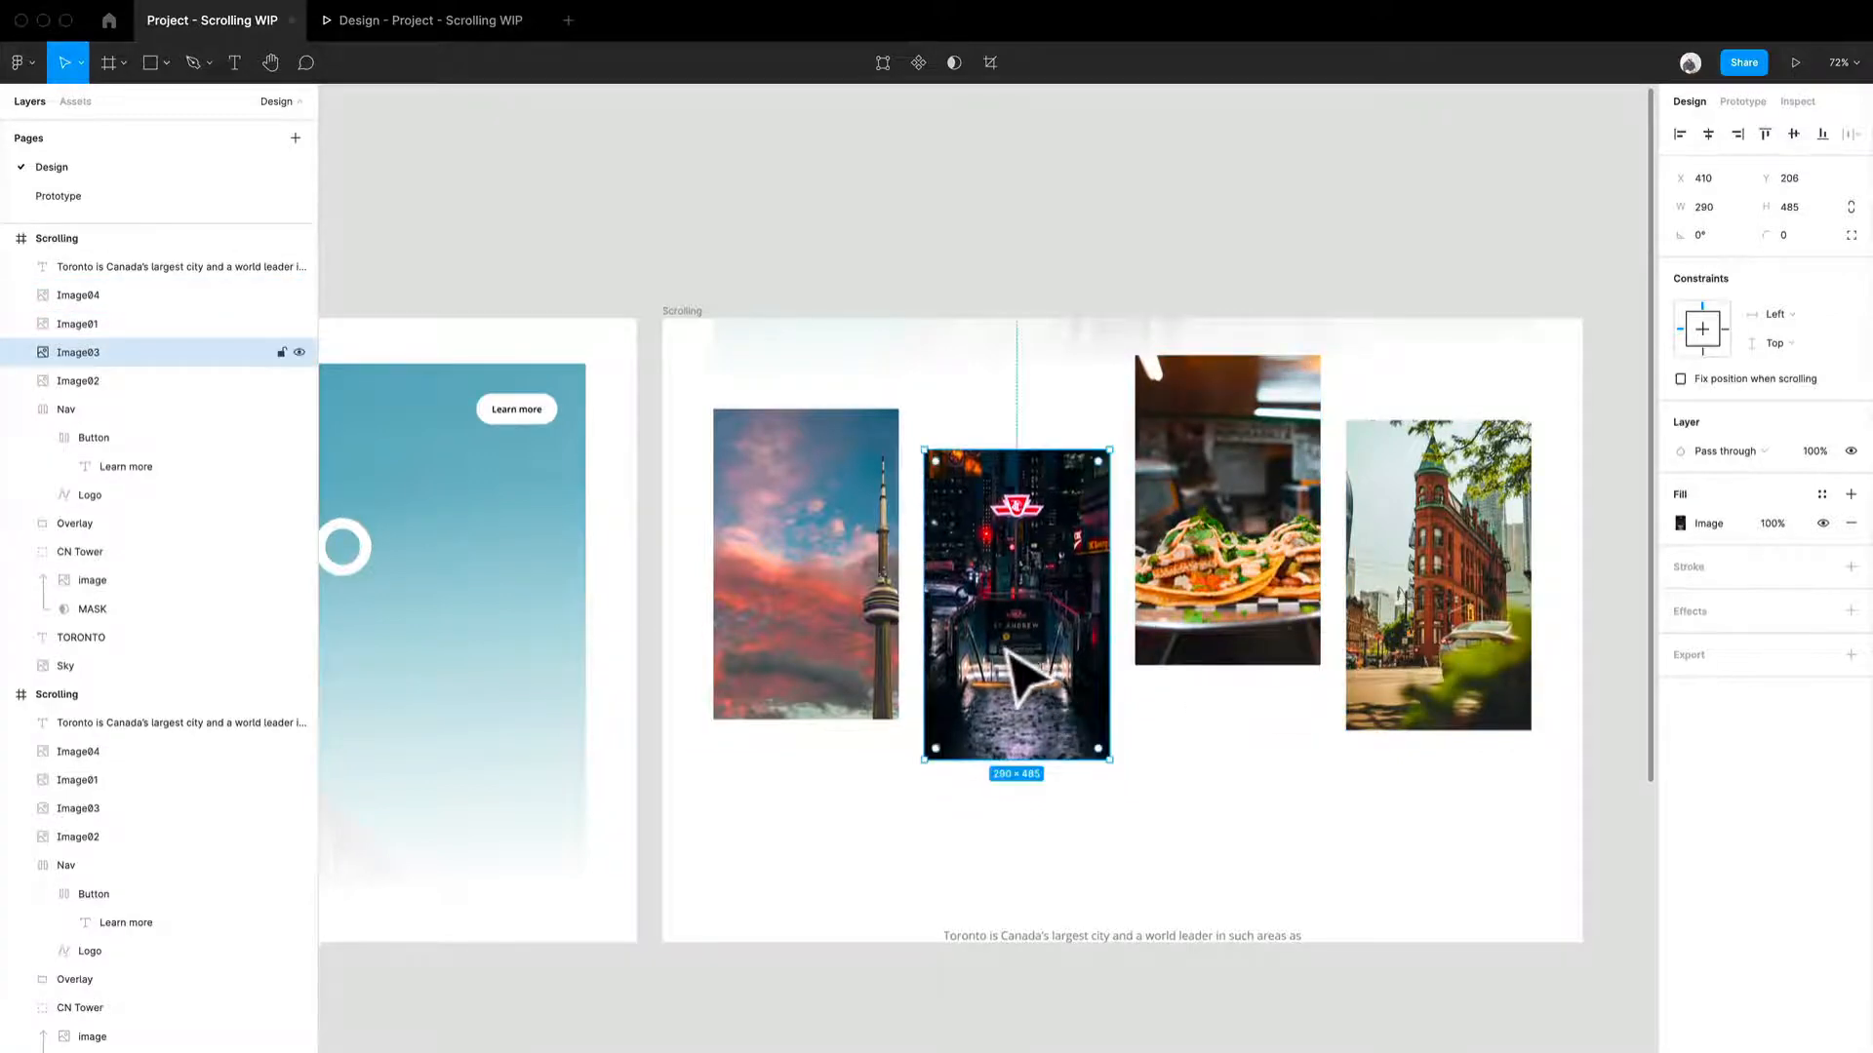
{"action": "left_click", "coordinate": [878, 637], "text": "shift"}
{"action": "key", "text": "super+z"}
{"action": "left_click", "coordinate": [840, 630]}
{"action": "left_click_drag", "start_coordinate": [840, 630], "coordinate": [839, 618]}
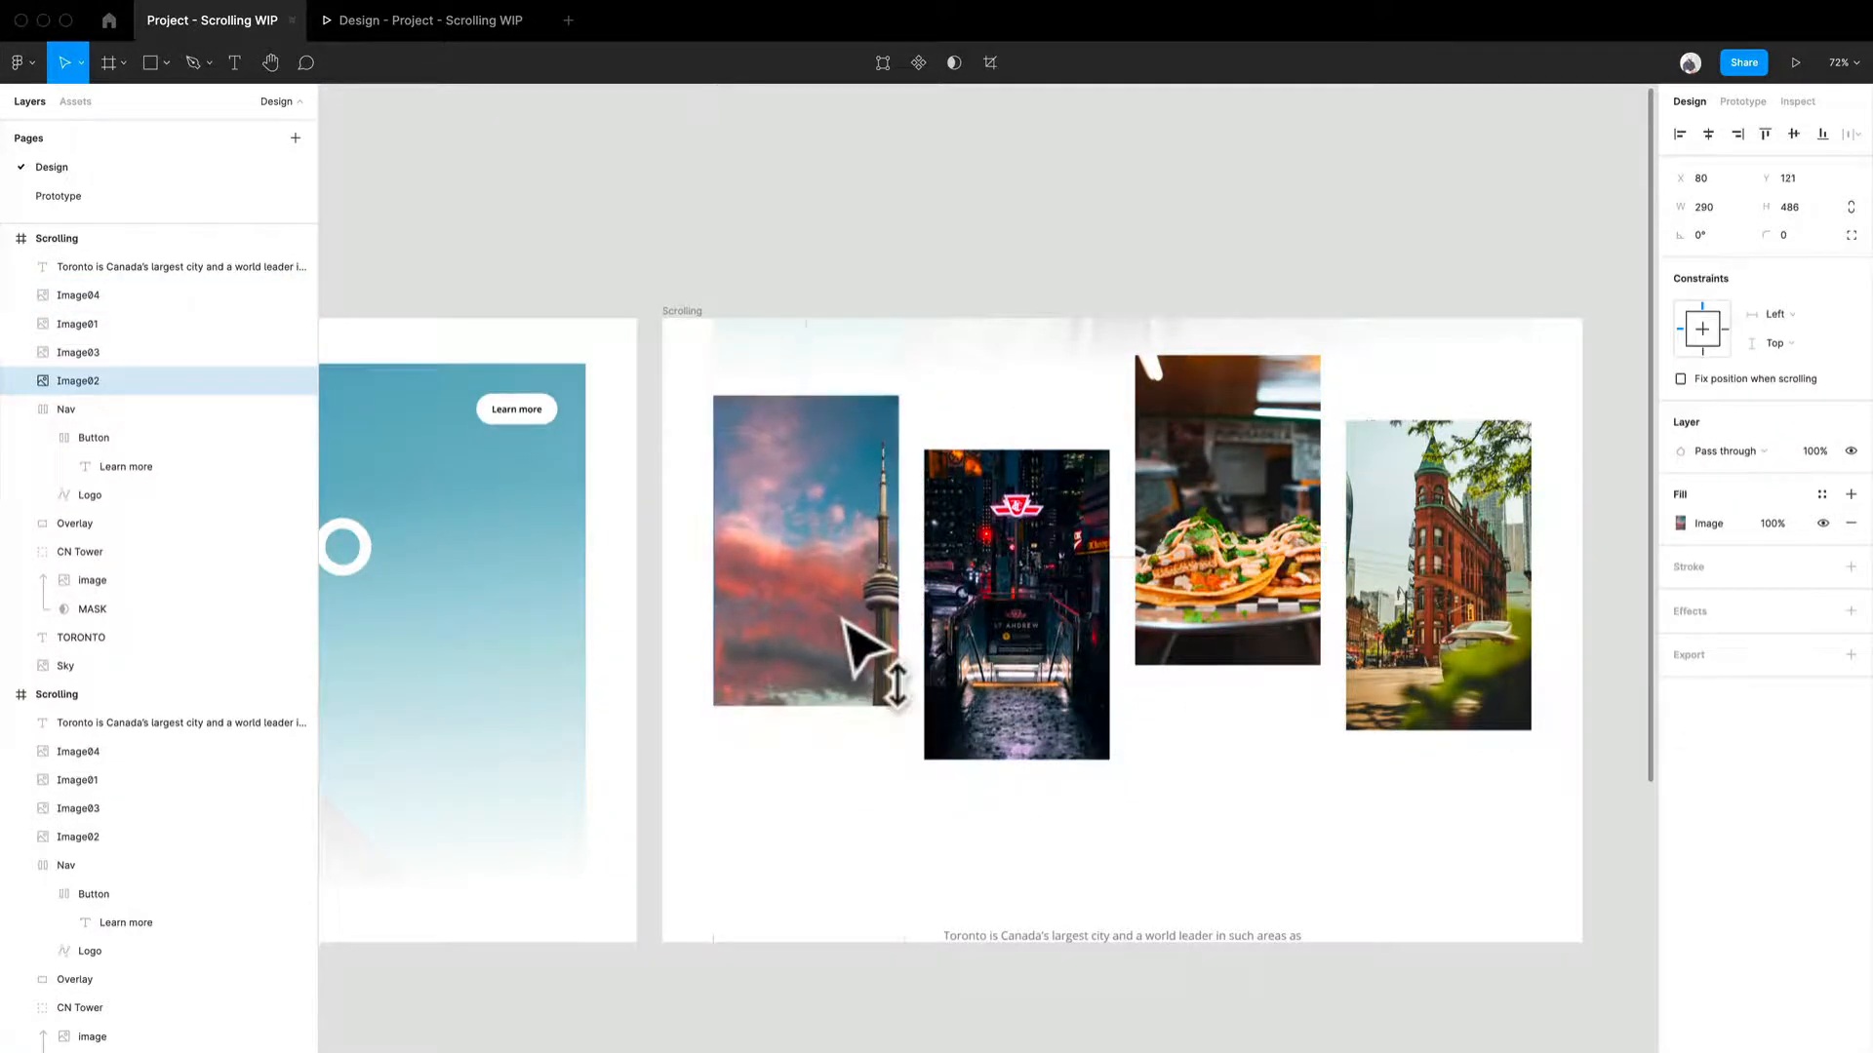
- Move the paragraph up beneath the images and fine-tune the heights of three images
{"action": "left_click_drag", "start_coordinate": [1191, 940], "coordinate": [1176, 828]}
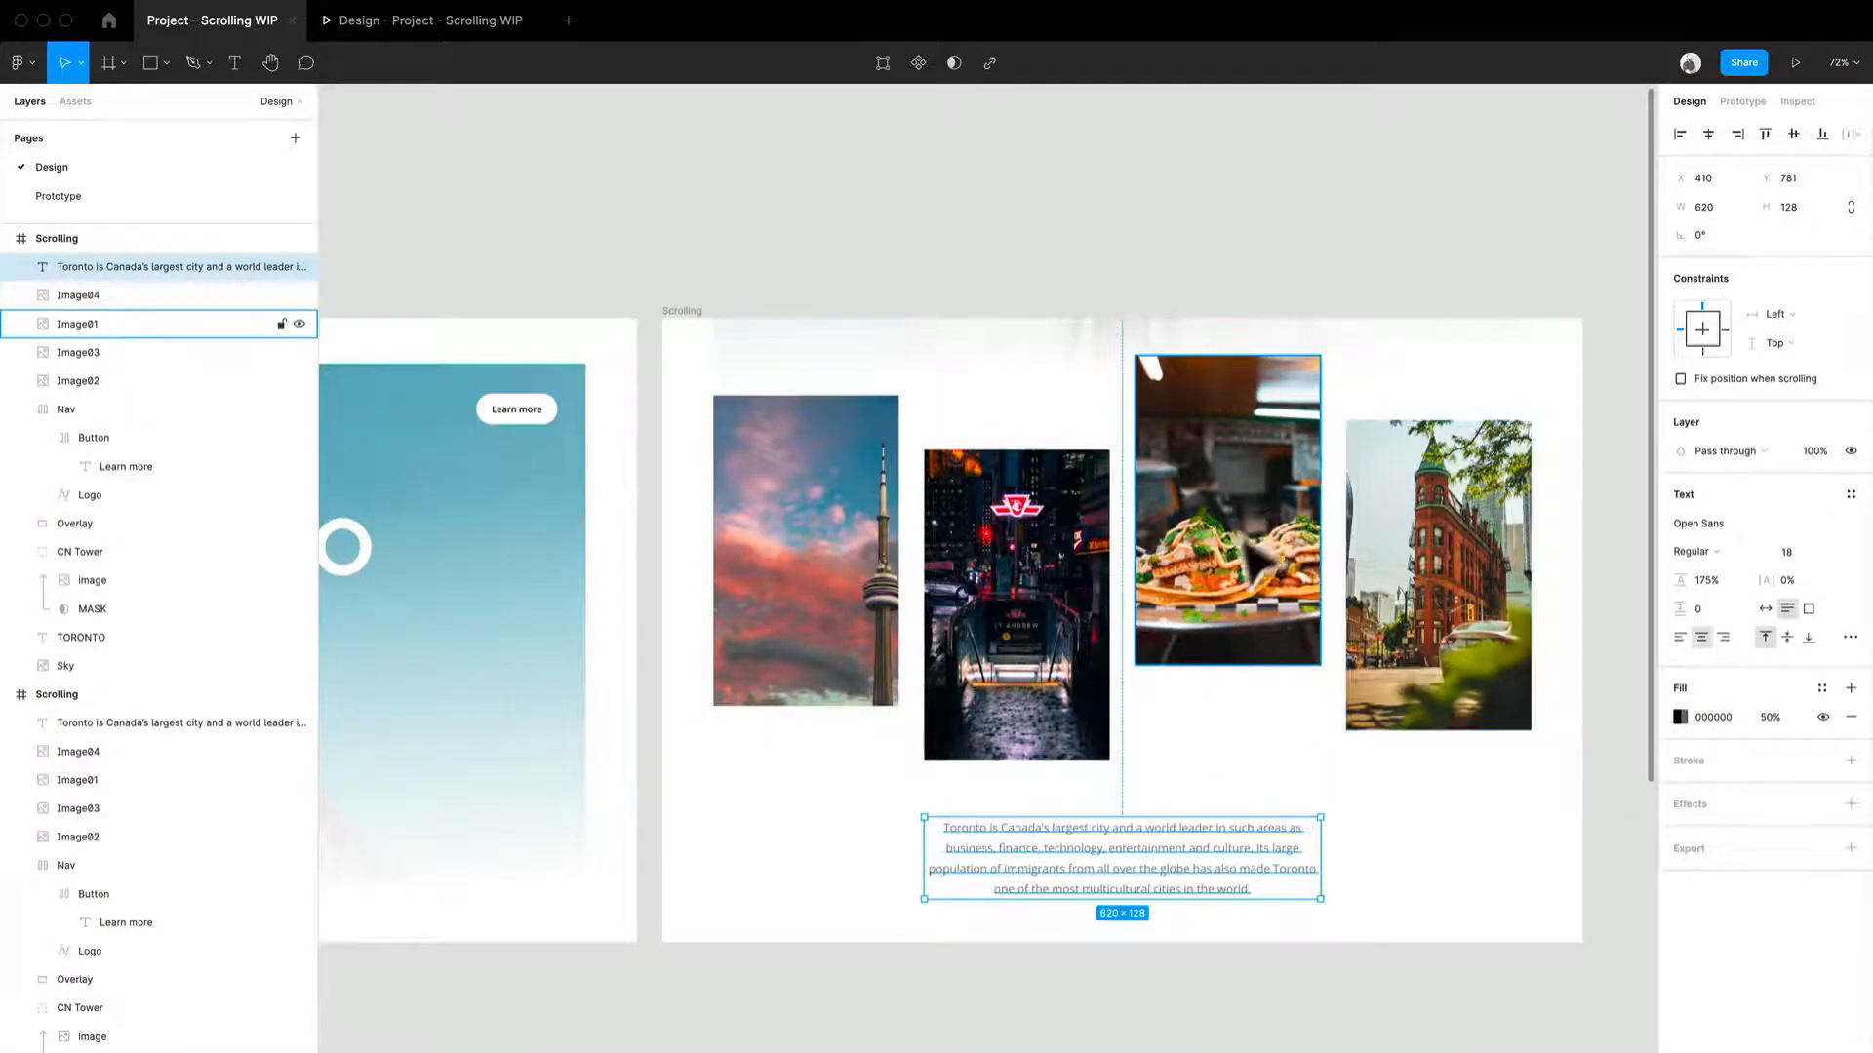
{"action": "left_click_drag", "start_coordinate": [1284, 612], "coordinate": [1284, 605]}
{"action": "left_click_drag", "start_coordinate": [1438, 606], "coordinate": [1437, 594]}
{"action": "left_click_drag", "start_coordinate": [1064, 685], "coordinate": [1067, 709]}
{"action": "left_click", "coordinate": [1095, 1014]}
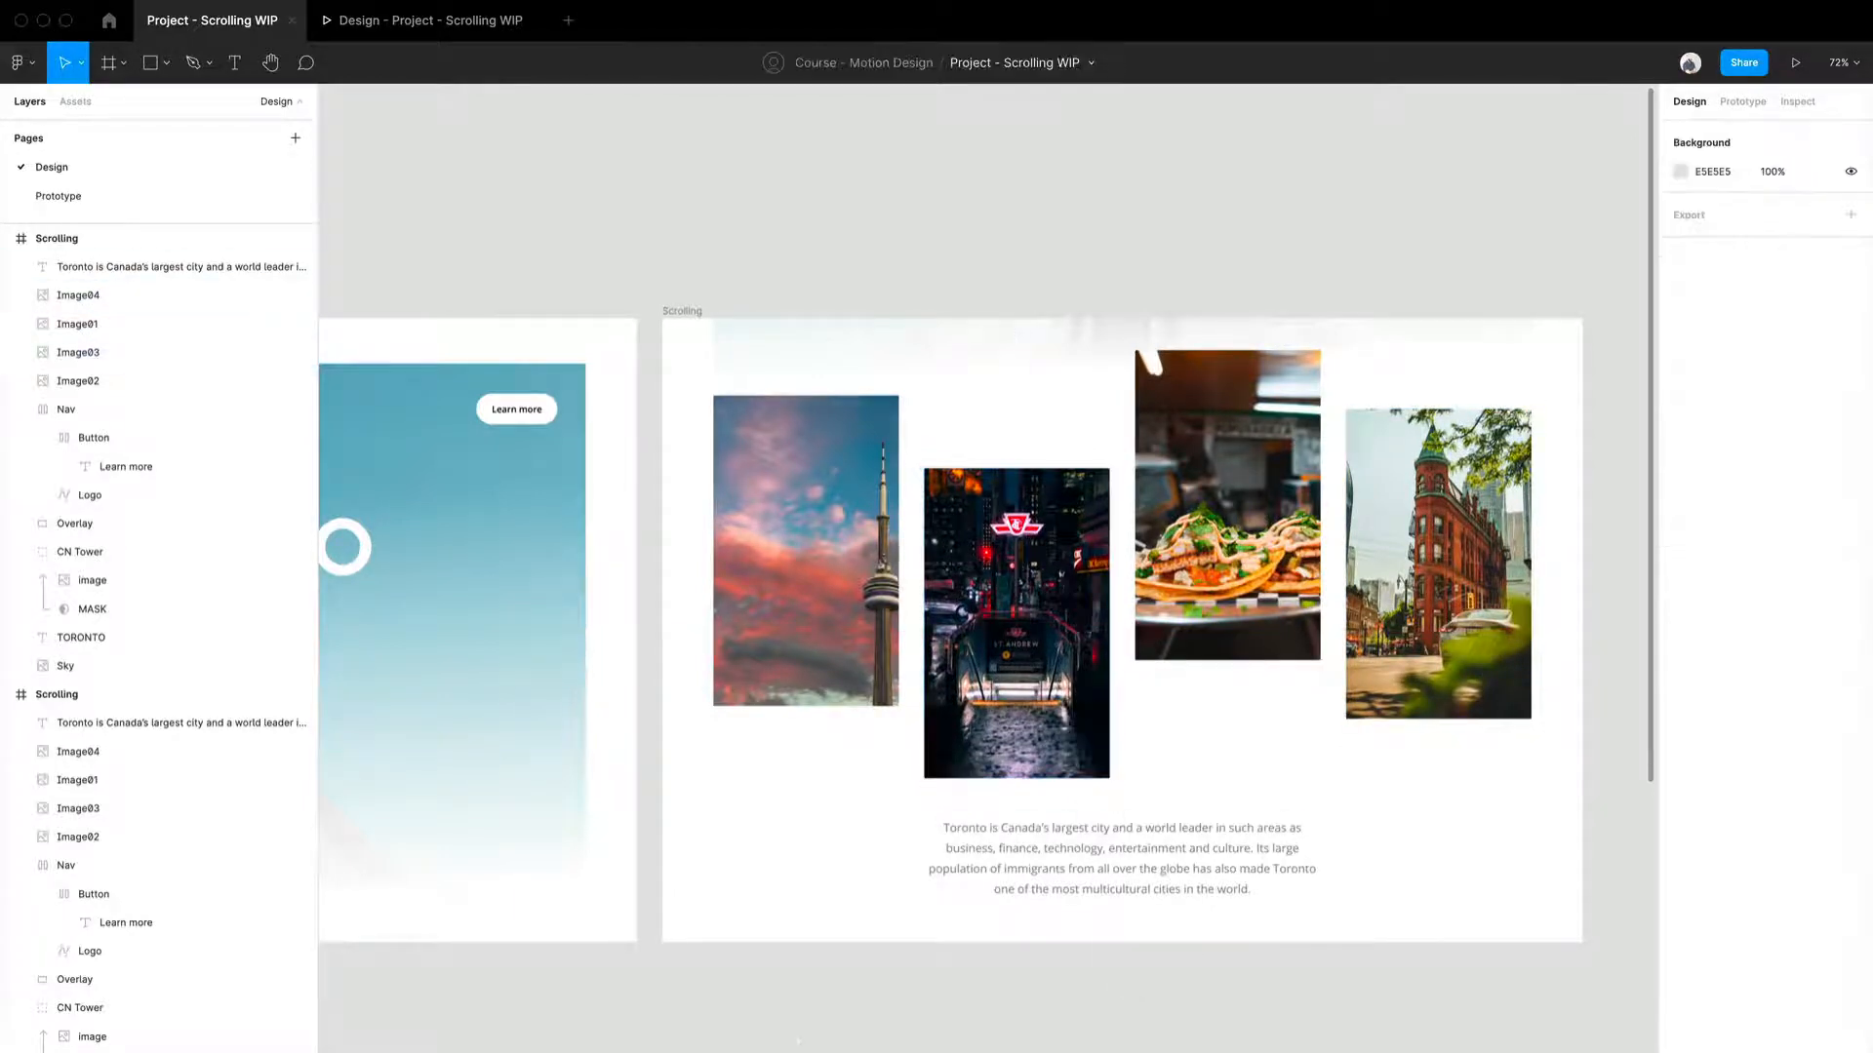
- Add a prototype connection from the hero Scrolling frame to the image Scrolling frame
{"action": "left_click_drag", "start_coordinate": [814, 1042], "coordinate": [1056, 910]}
{"action": "scroll", "coordinate": [1068, 932], "scroll_direction": "down", "scroll_amount": 2}
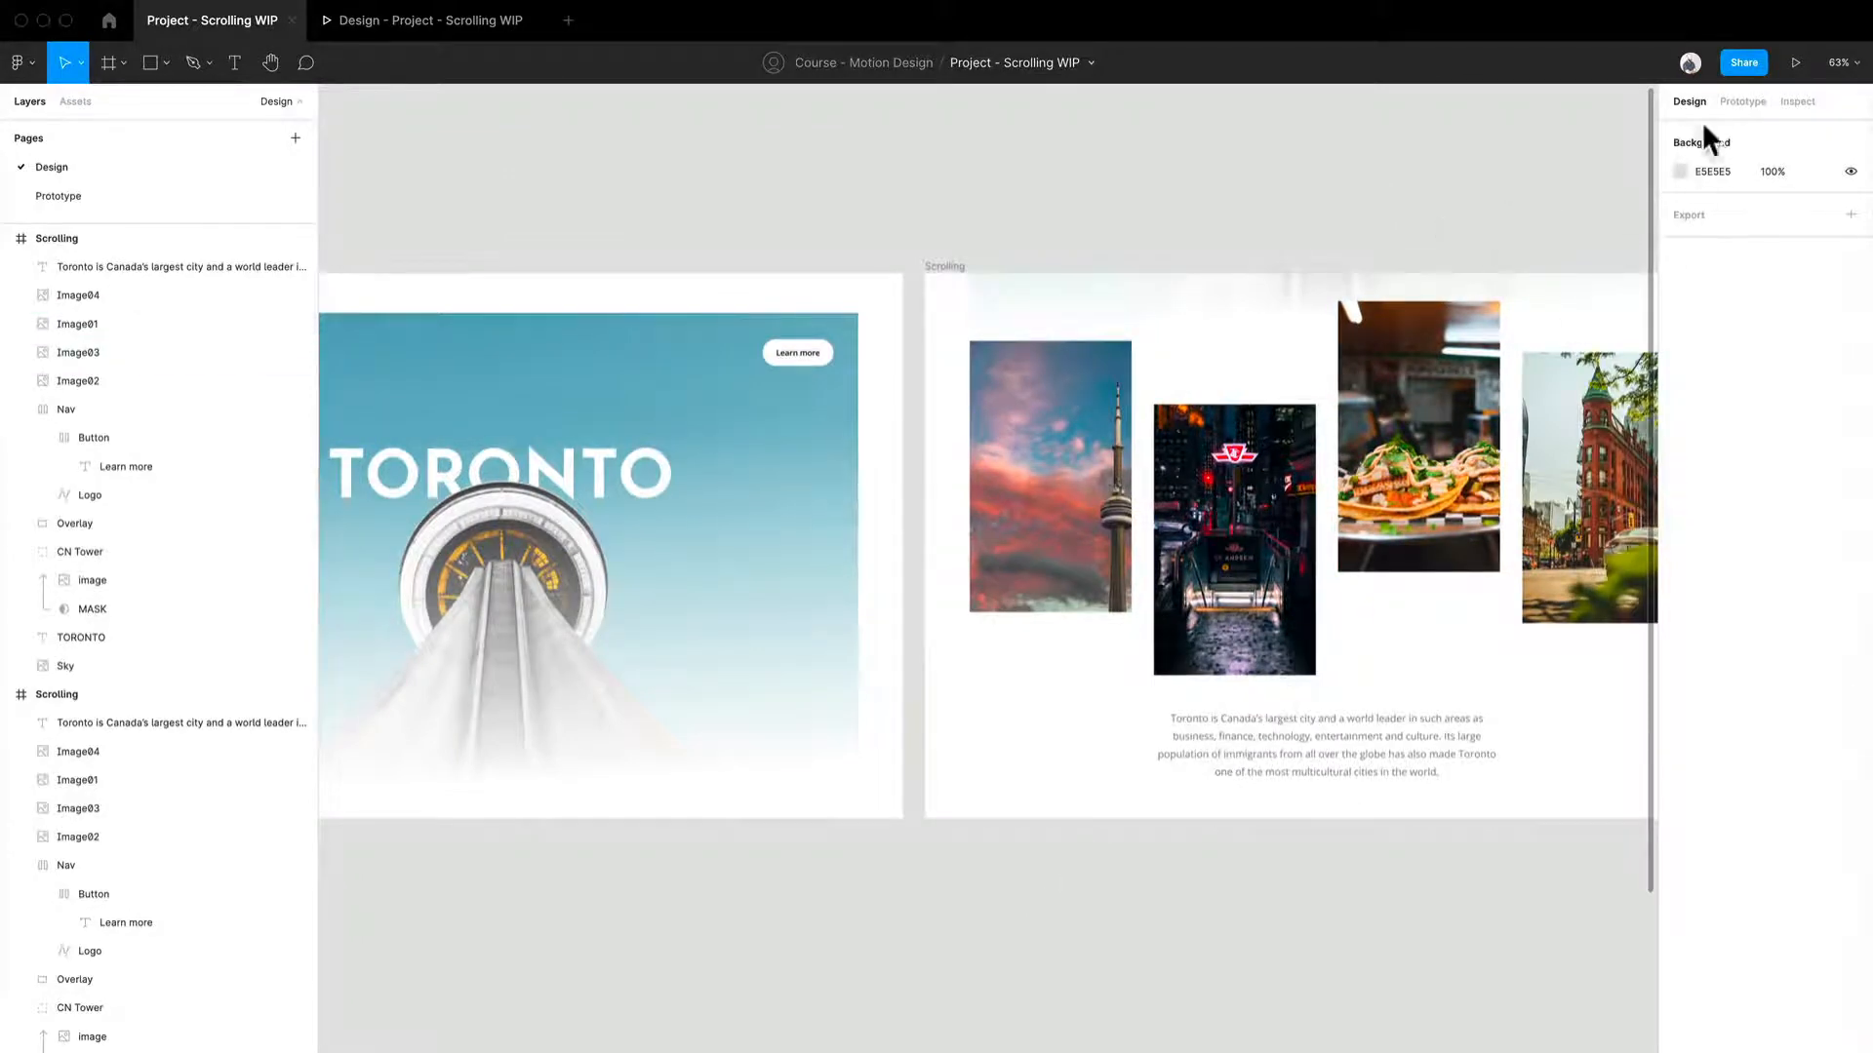
{"action": "left_click", "coordinate": [1739, 101]}
{"action": "left_click_drag", "start_coordinate": [815, 222], "coordinate": [1150, 201]}
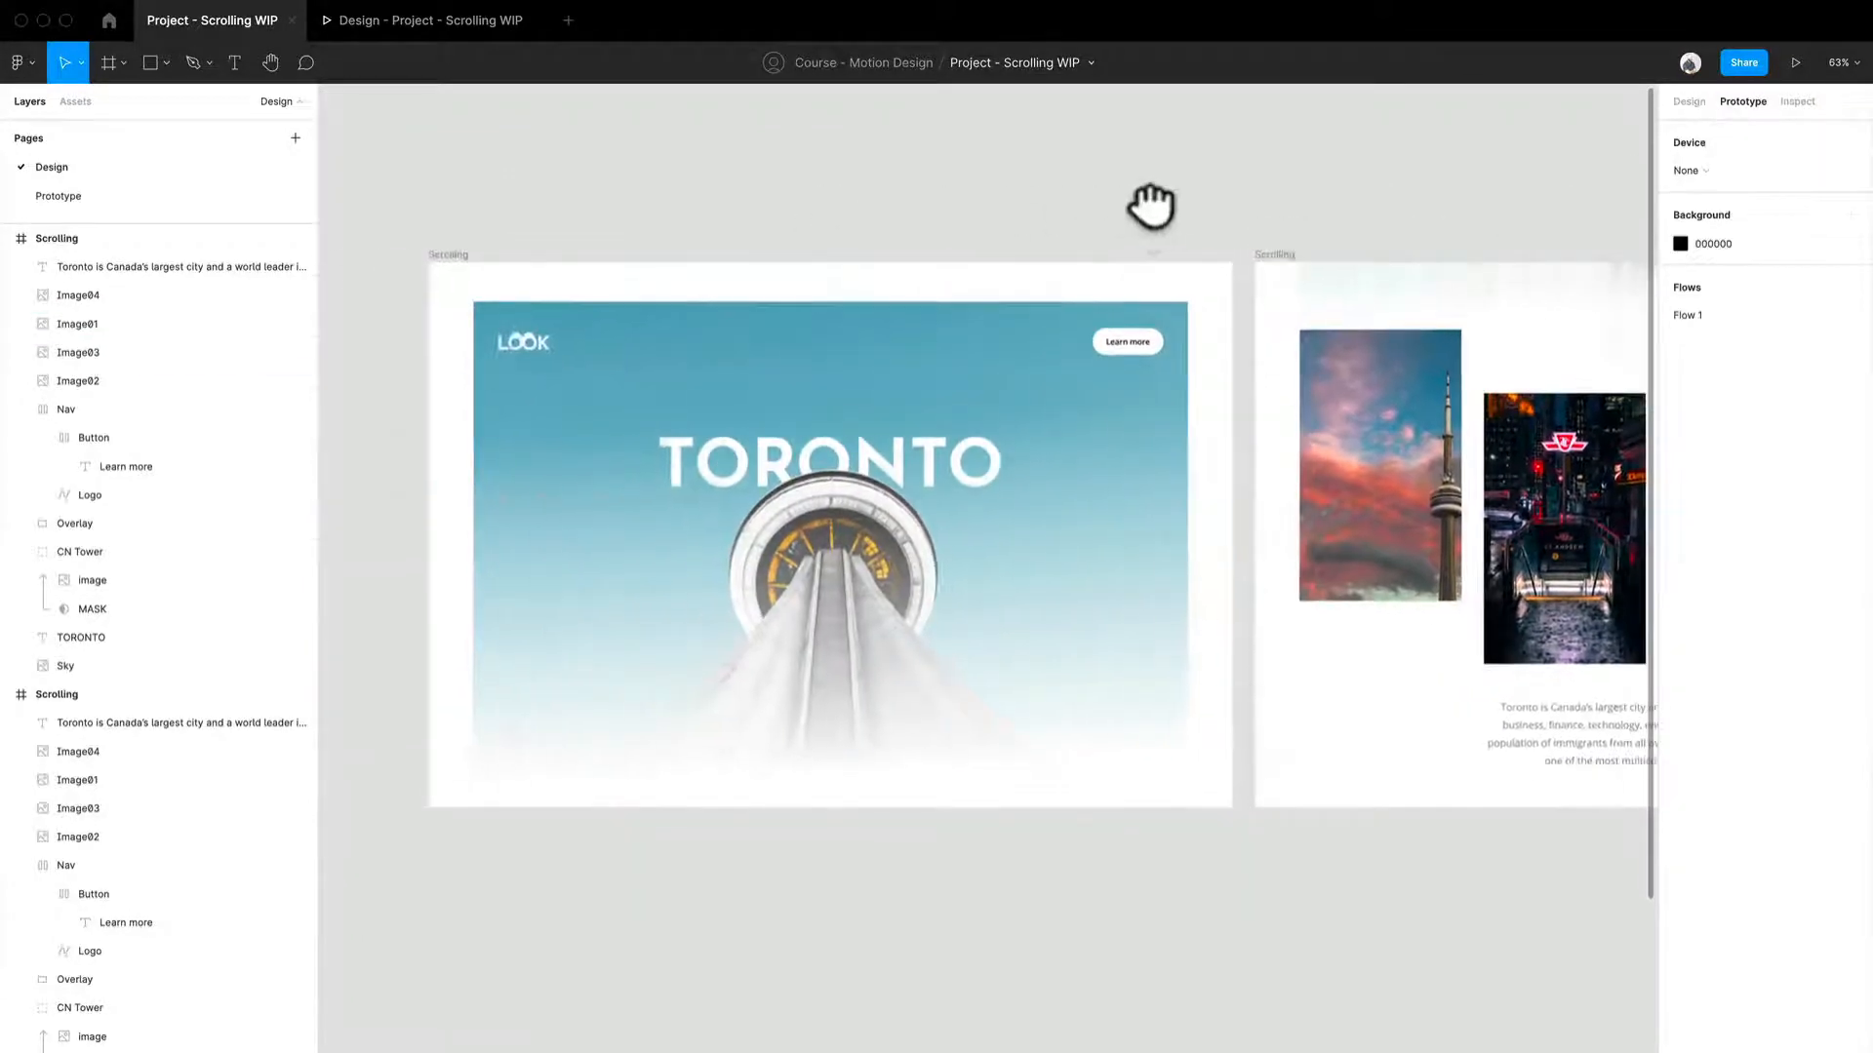
{"action": "left_click", "coordinate": [863, 518]}
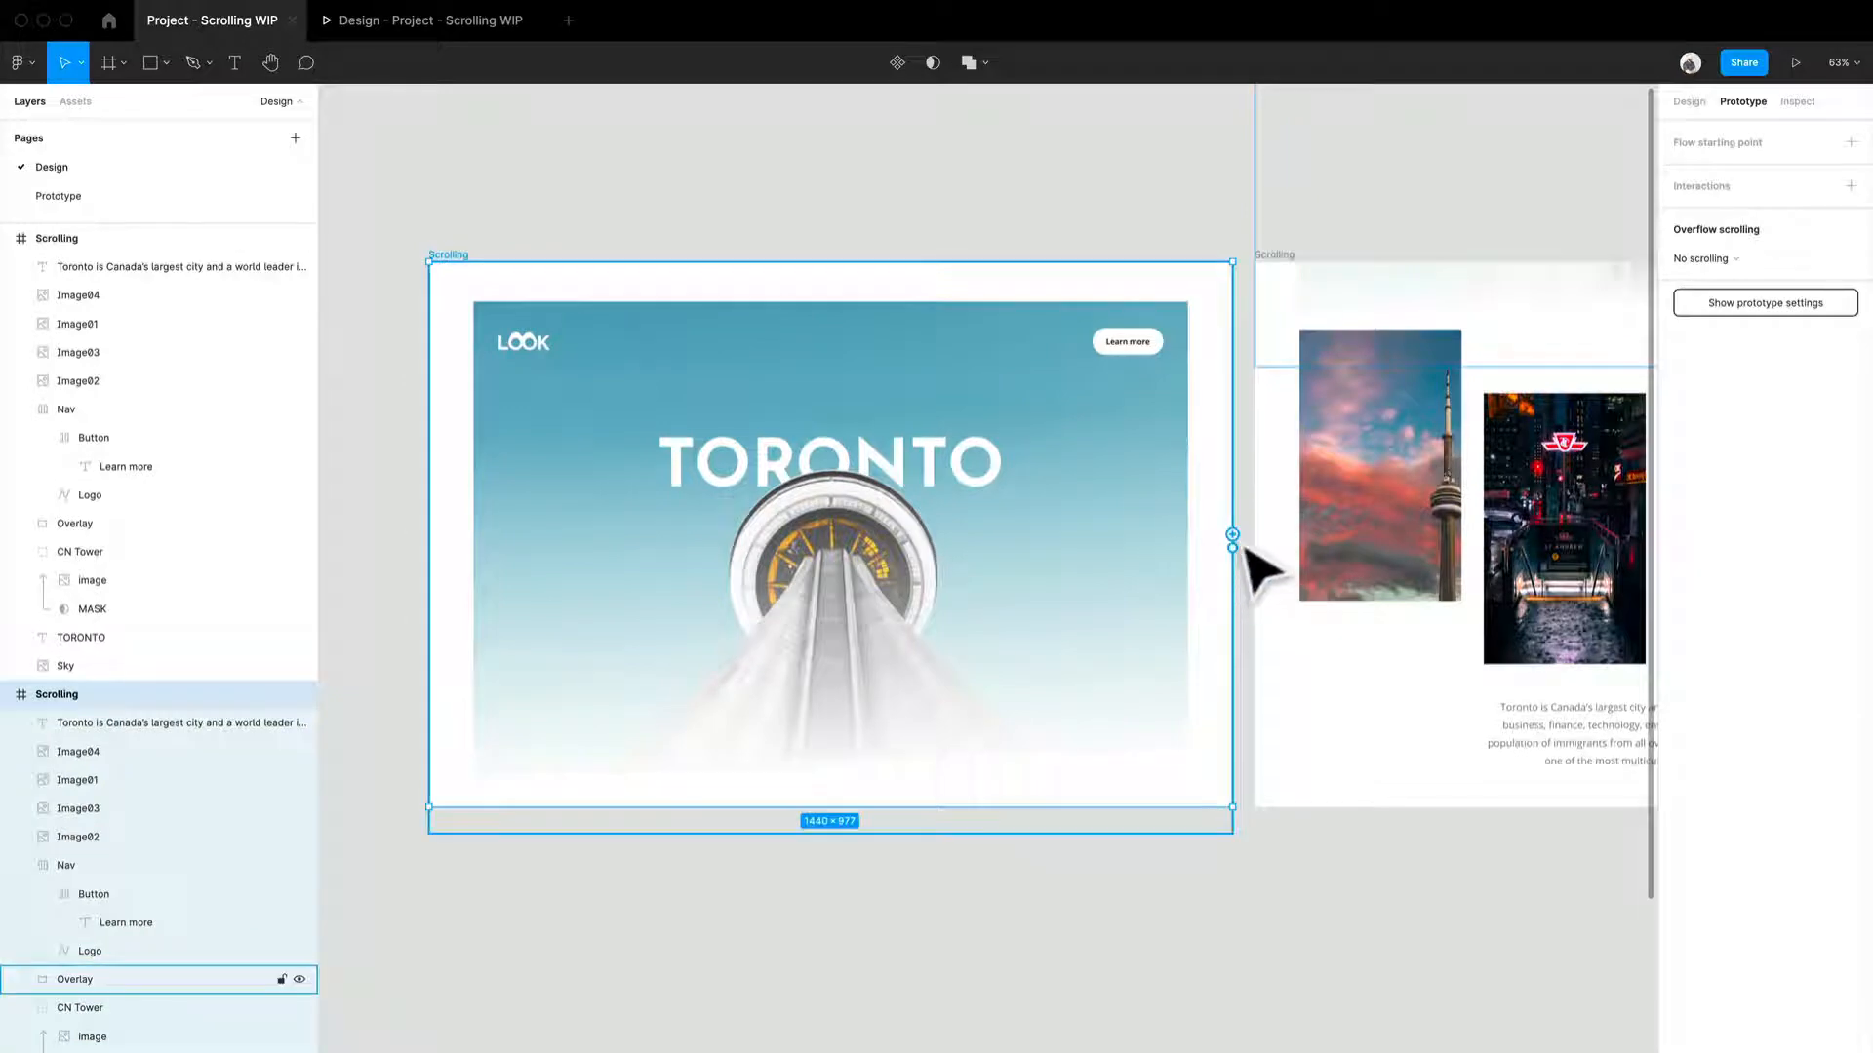
{"action": "left_click_drag", "start_coordinate": [1233, 535], "coordinate": [1379, 780]}
{"action": "scroll", "coordinate": [1268, 761], "scroll_direction": "right", "scroll_amount": 5}
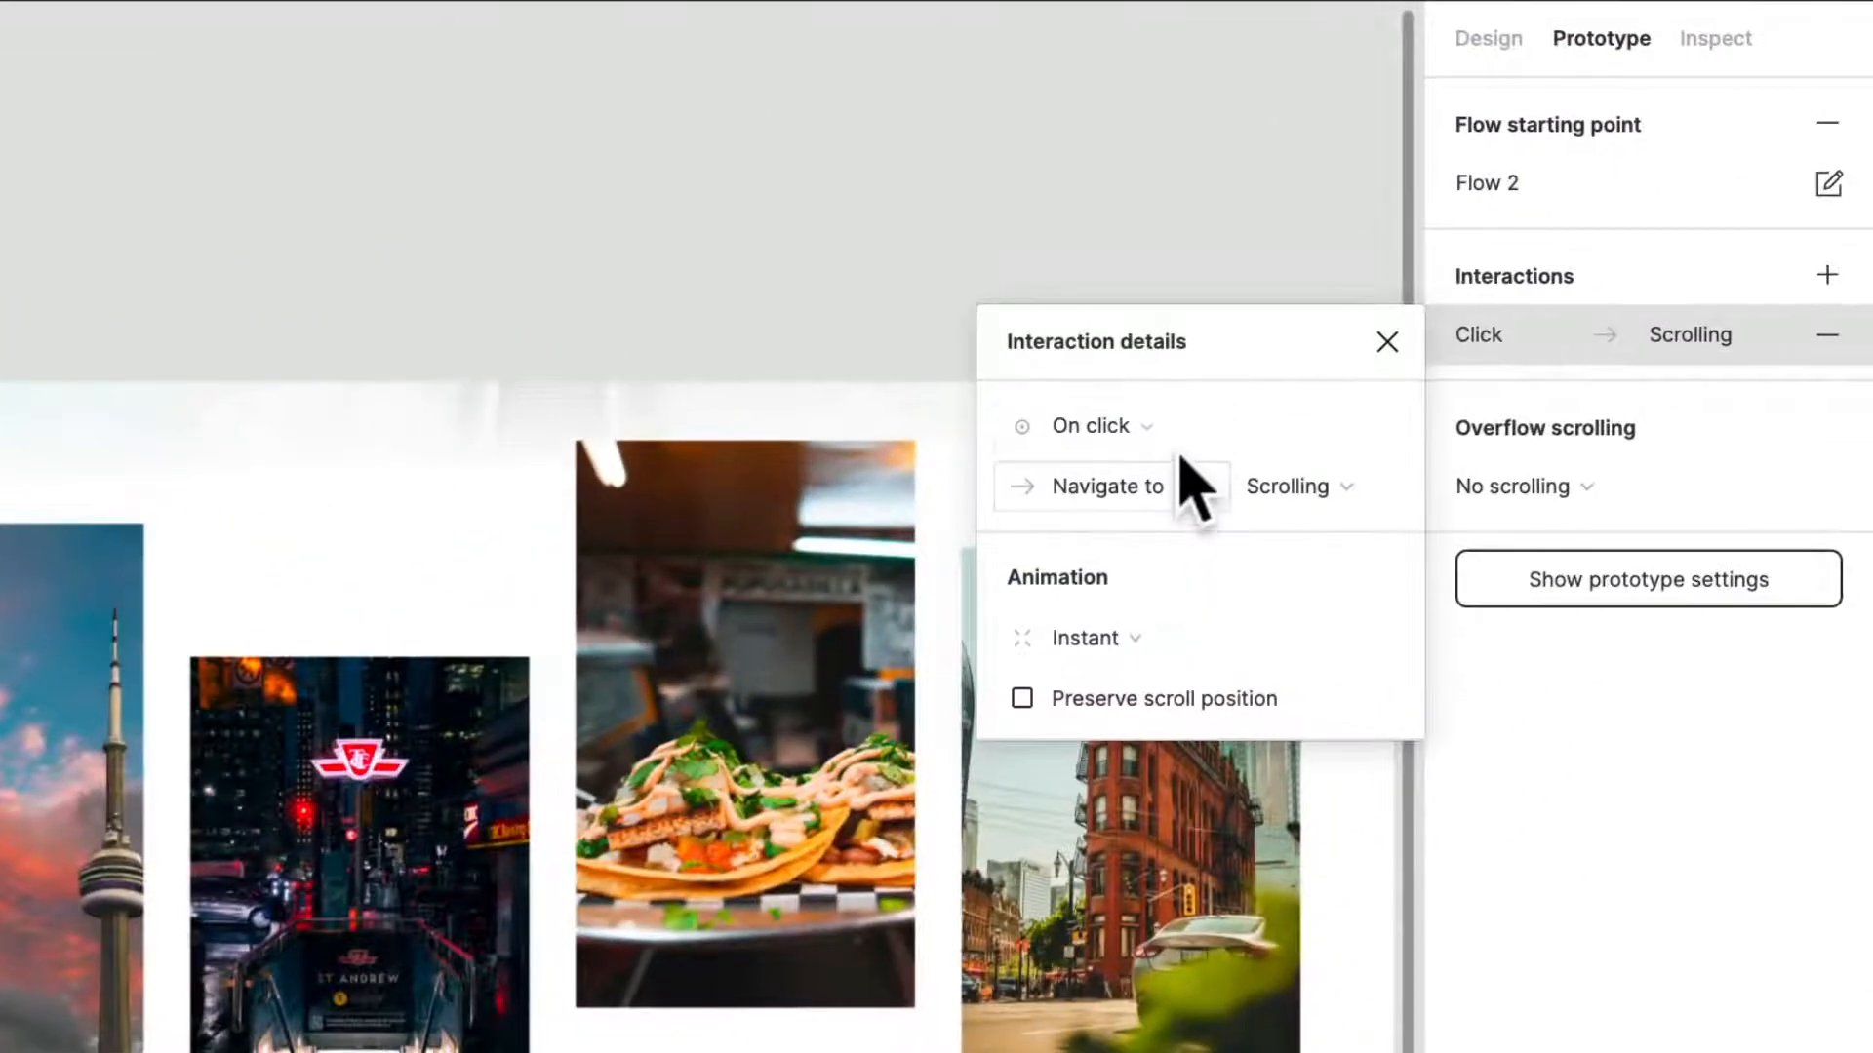
- Set the interaction trigger to On drag and its animation to Smart animate
{"action": "left_click", "coordinate": [1177, 429]}
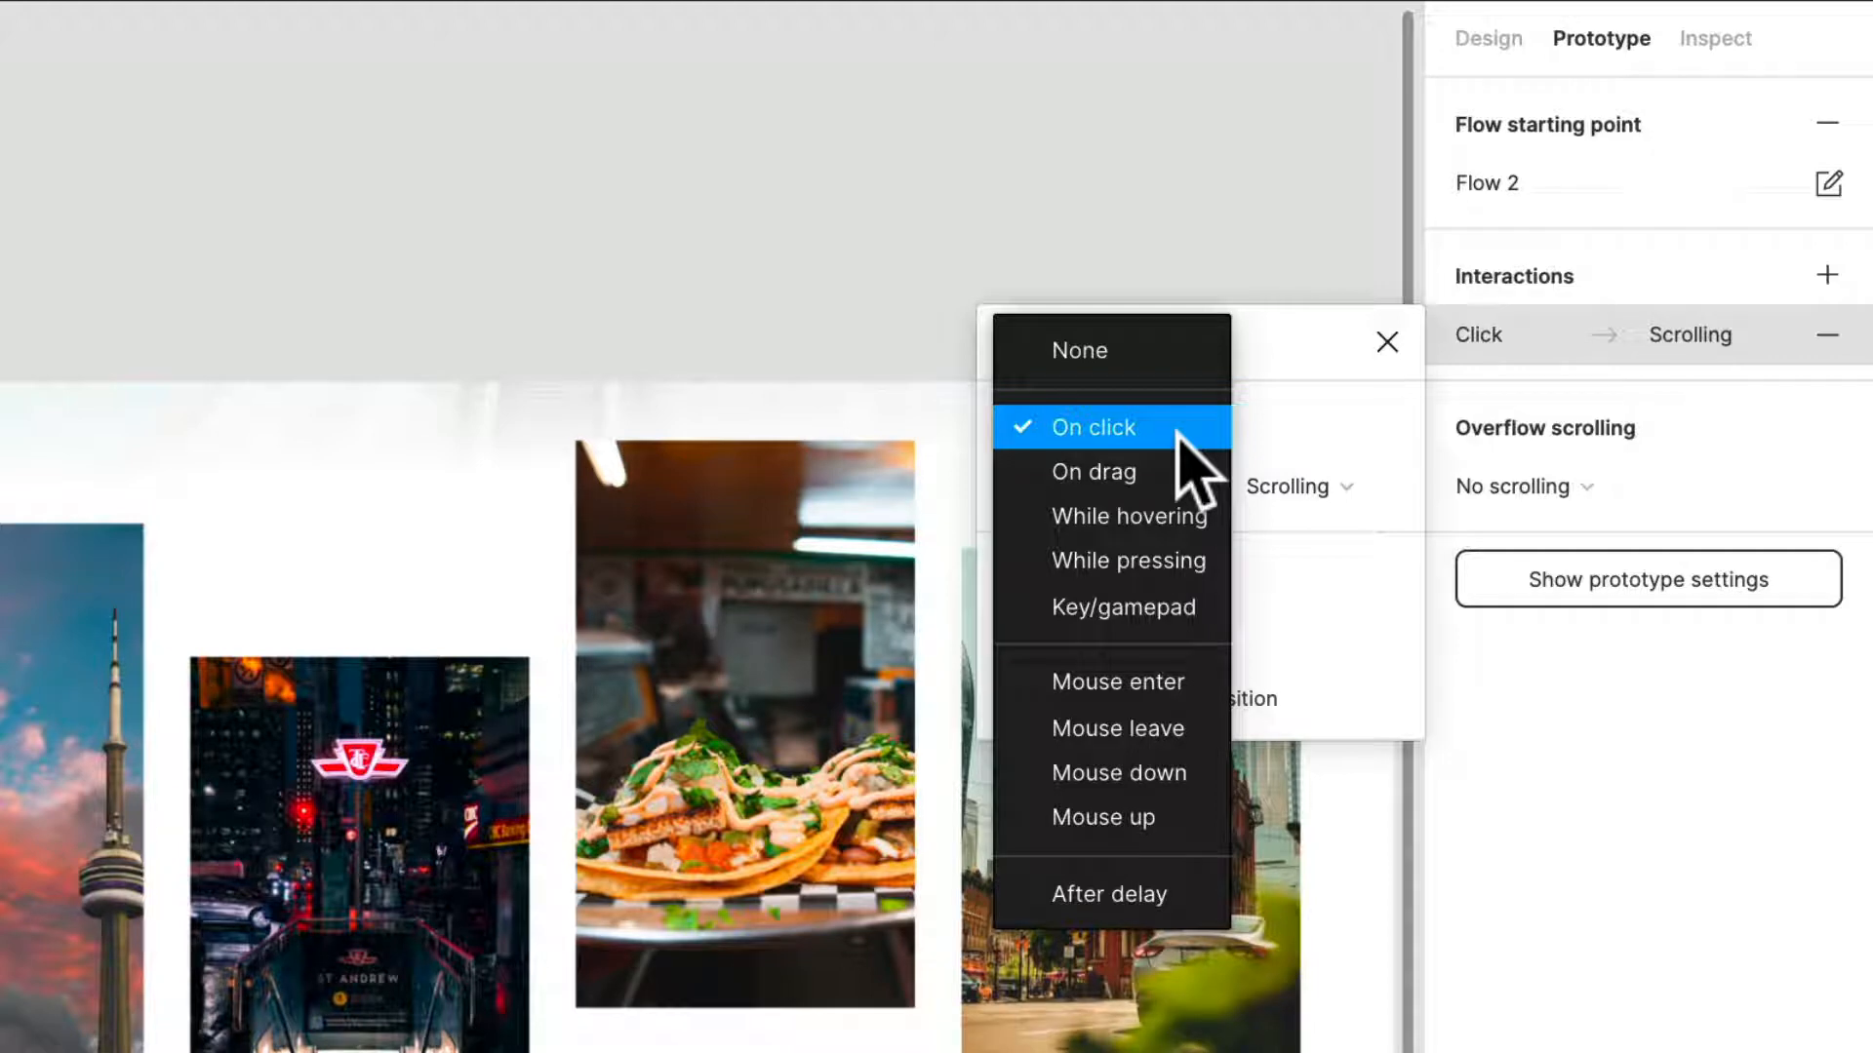
{"action": "left_click", "coordinate": [1169, 474]}
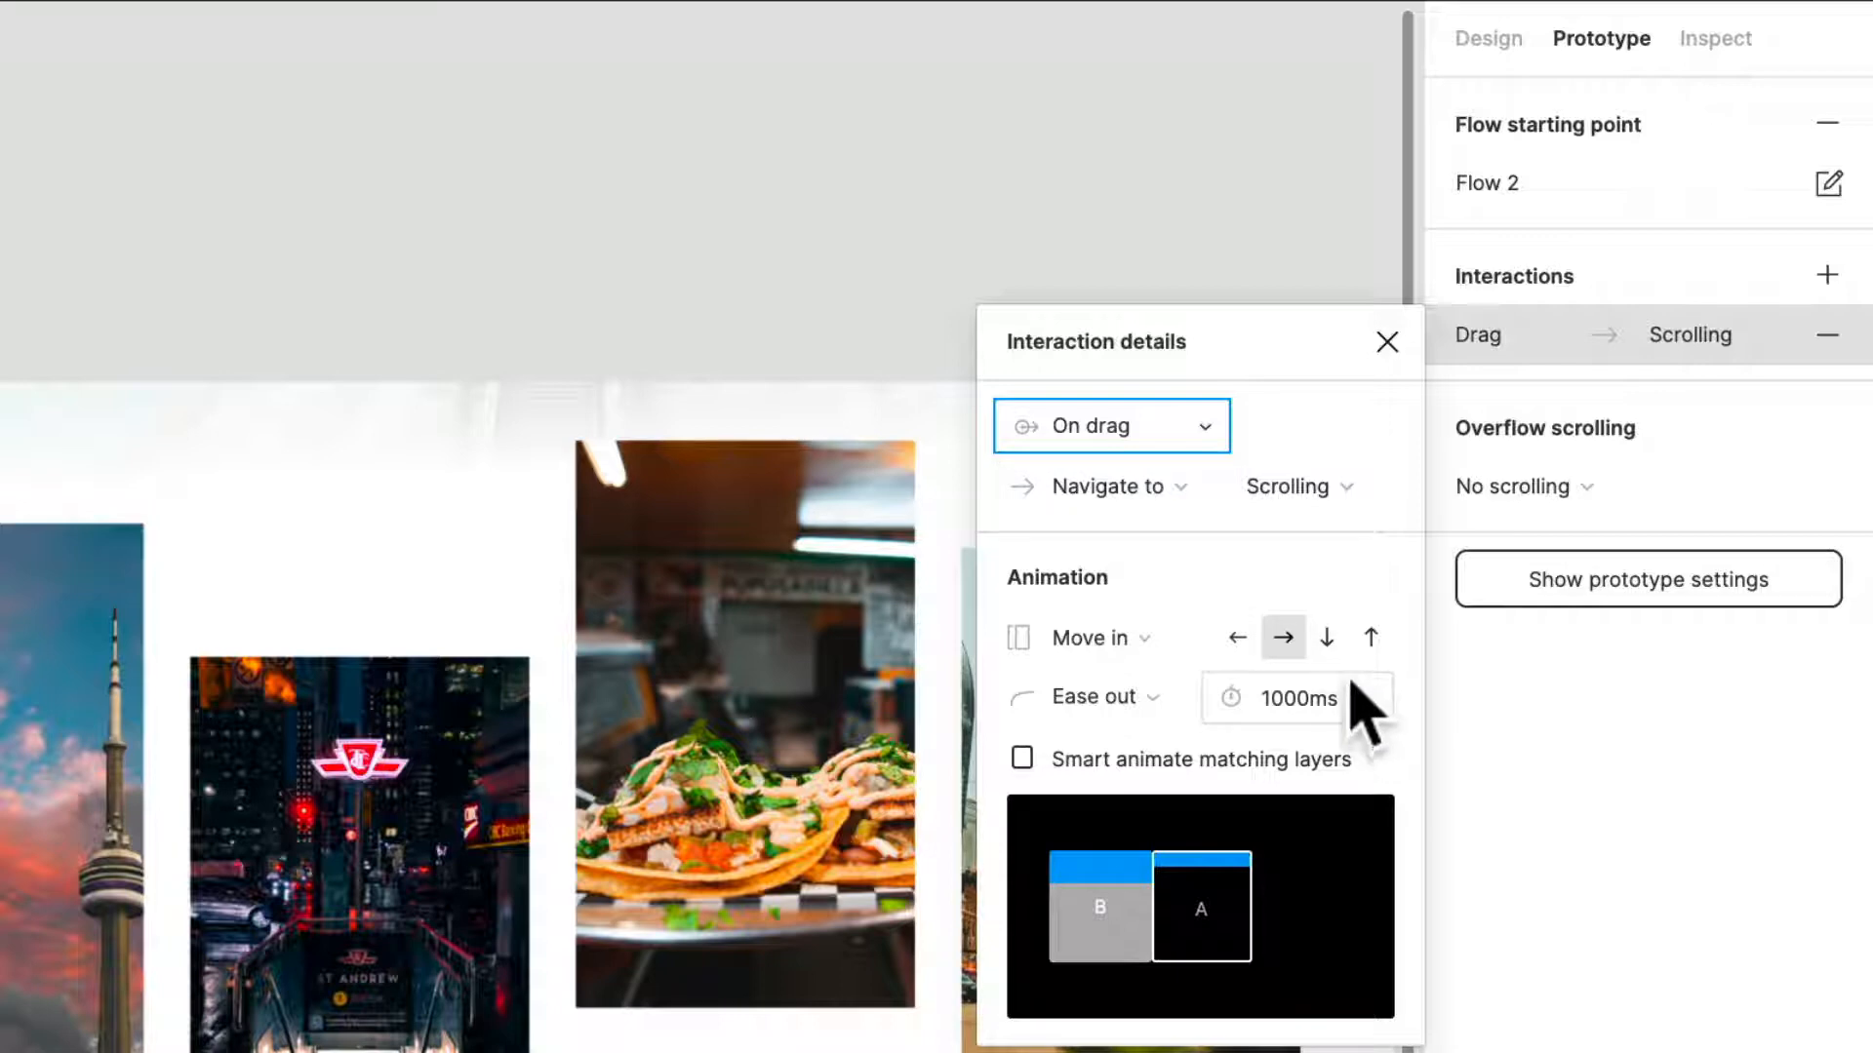
{"action": "left_click", "coordinate": [1073, 637]}
{"action": "left_click", "coordinate": [1129, 566]}
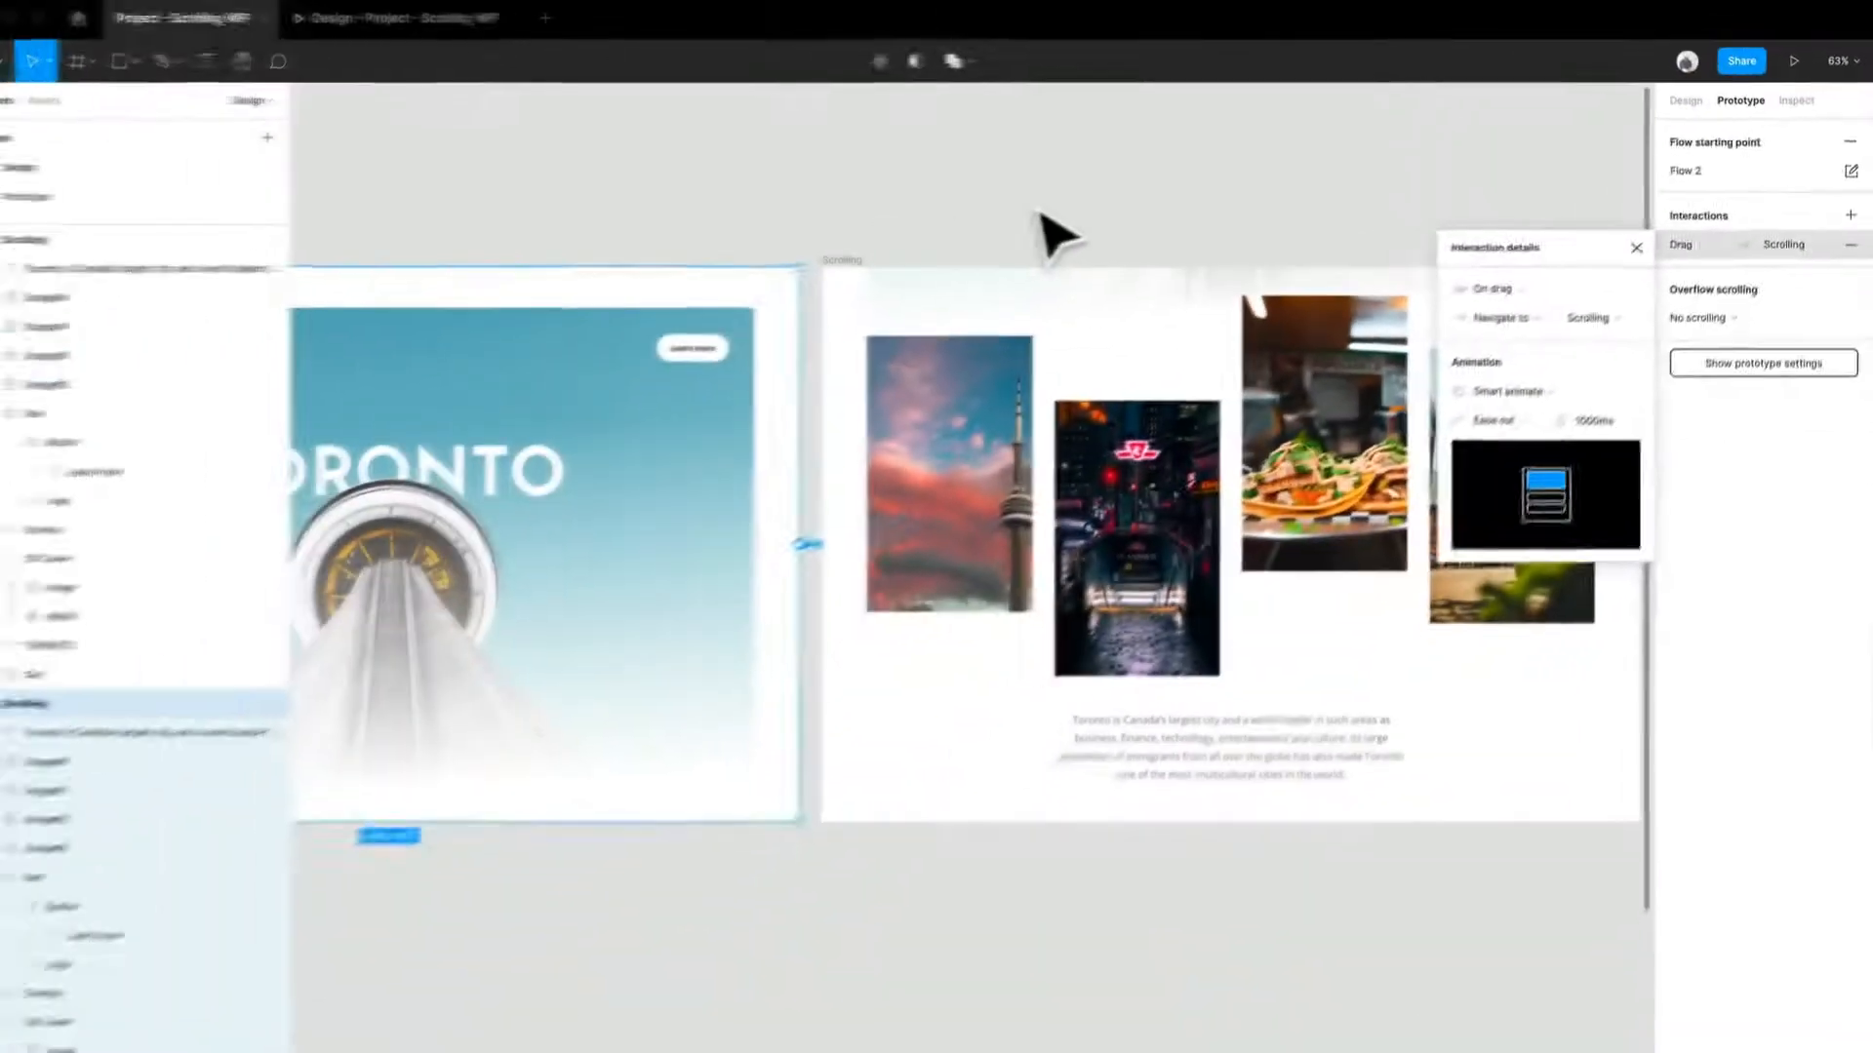
{"action": "left_click", "coordinate": [156, 264]}
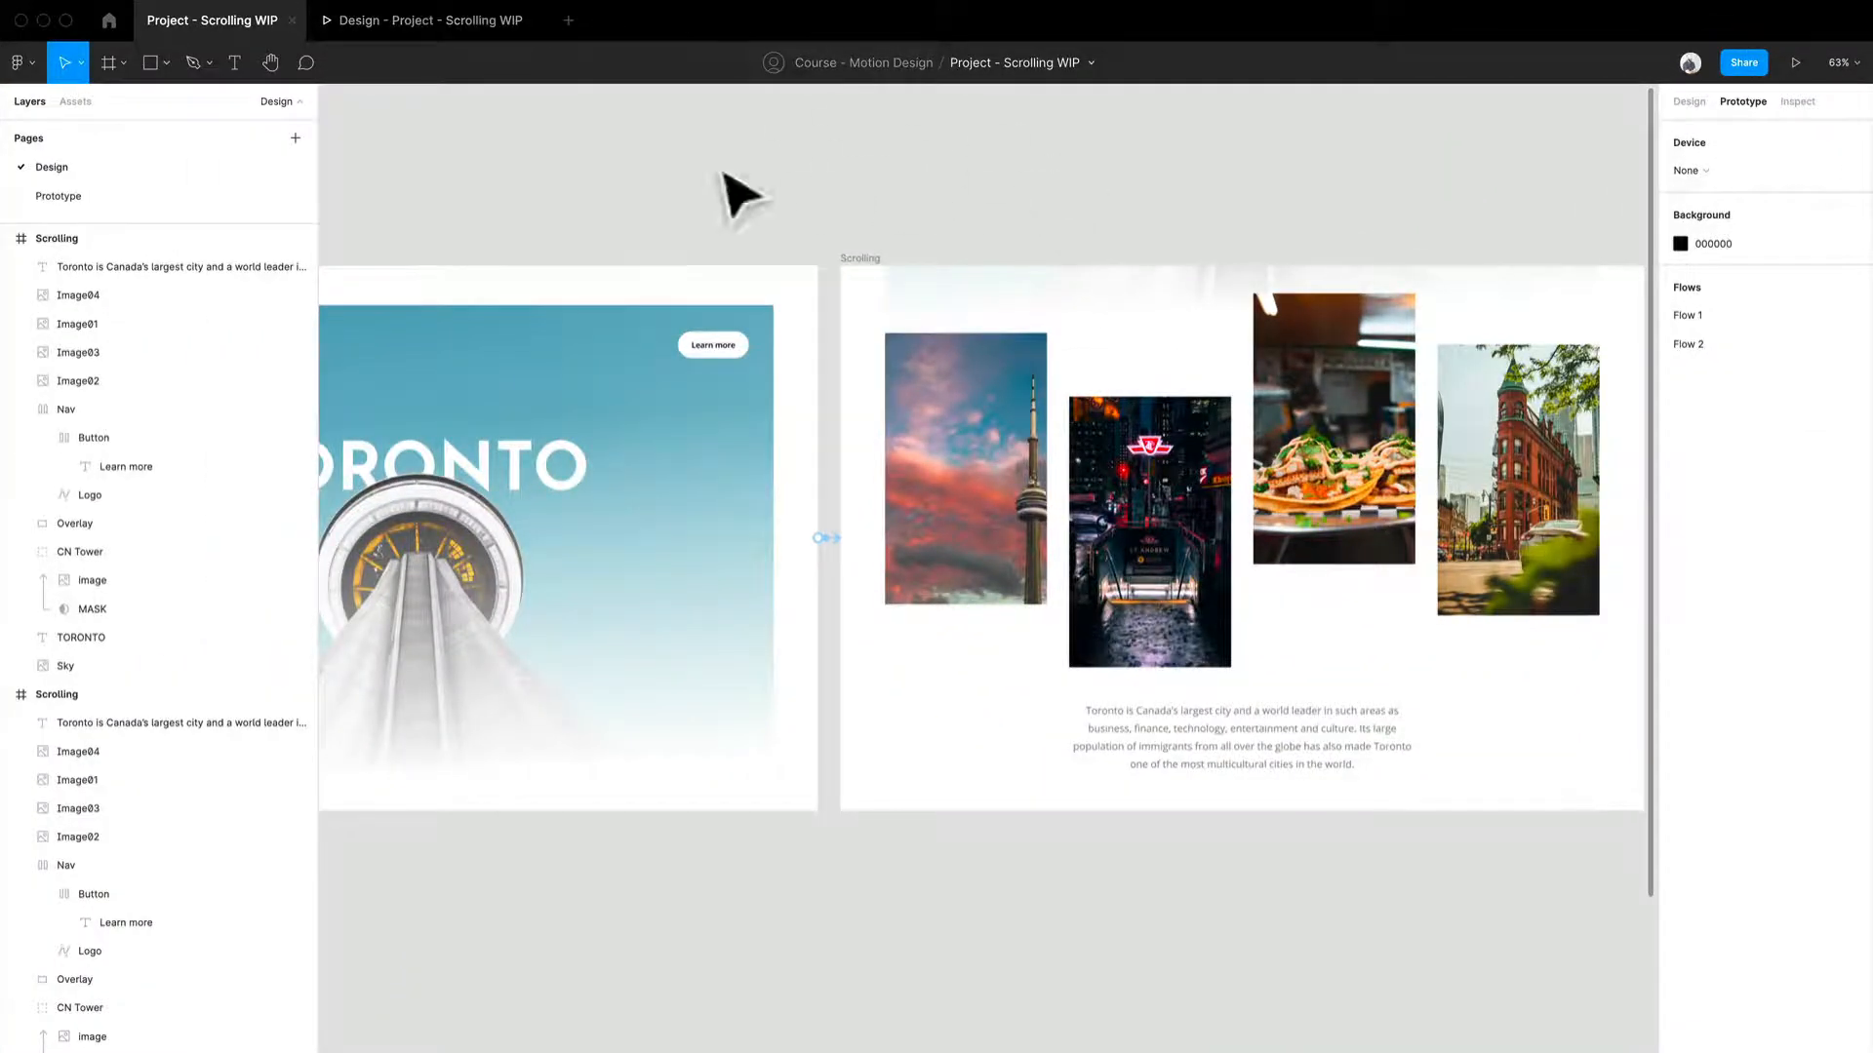
- Rename the hero frame's Flow 2 starting point as Parallax
{"action": "left_click_drag", "start_coordinate": [728, 181], "coordinate": [1325, 195]}
{"action": "left_click", "coordinate": [552, 289]}
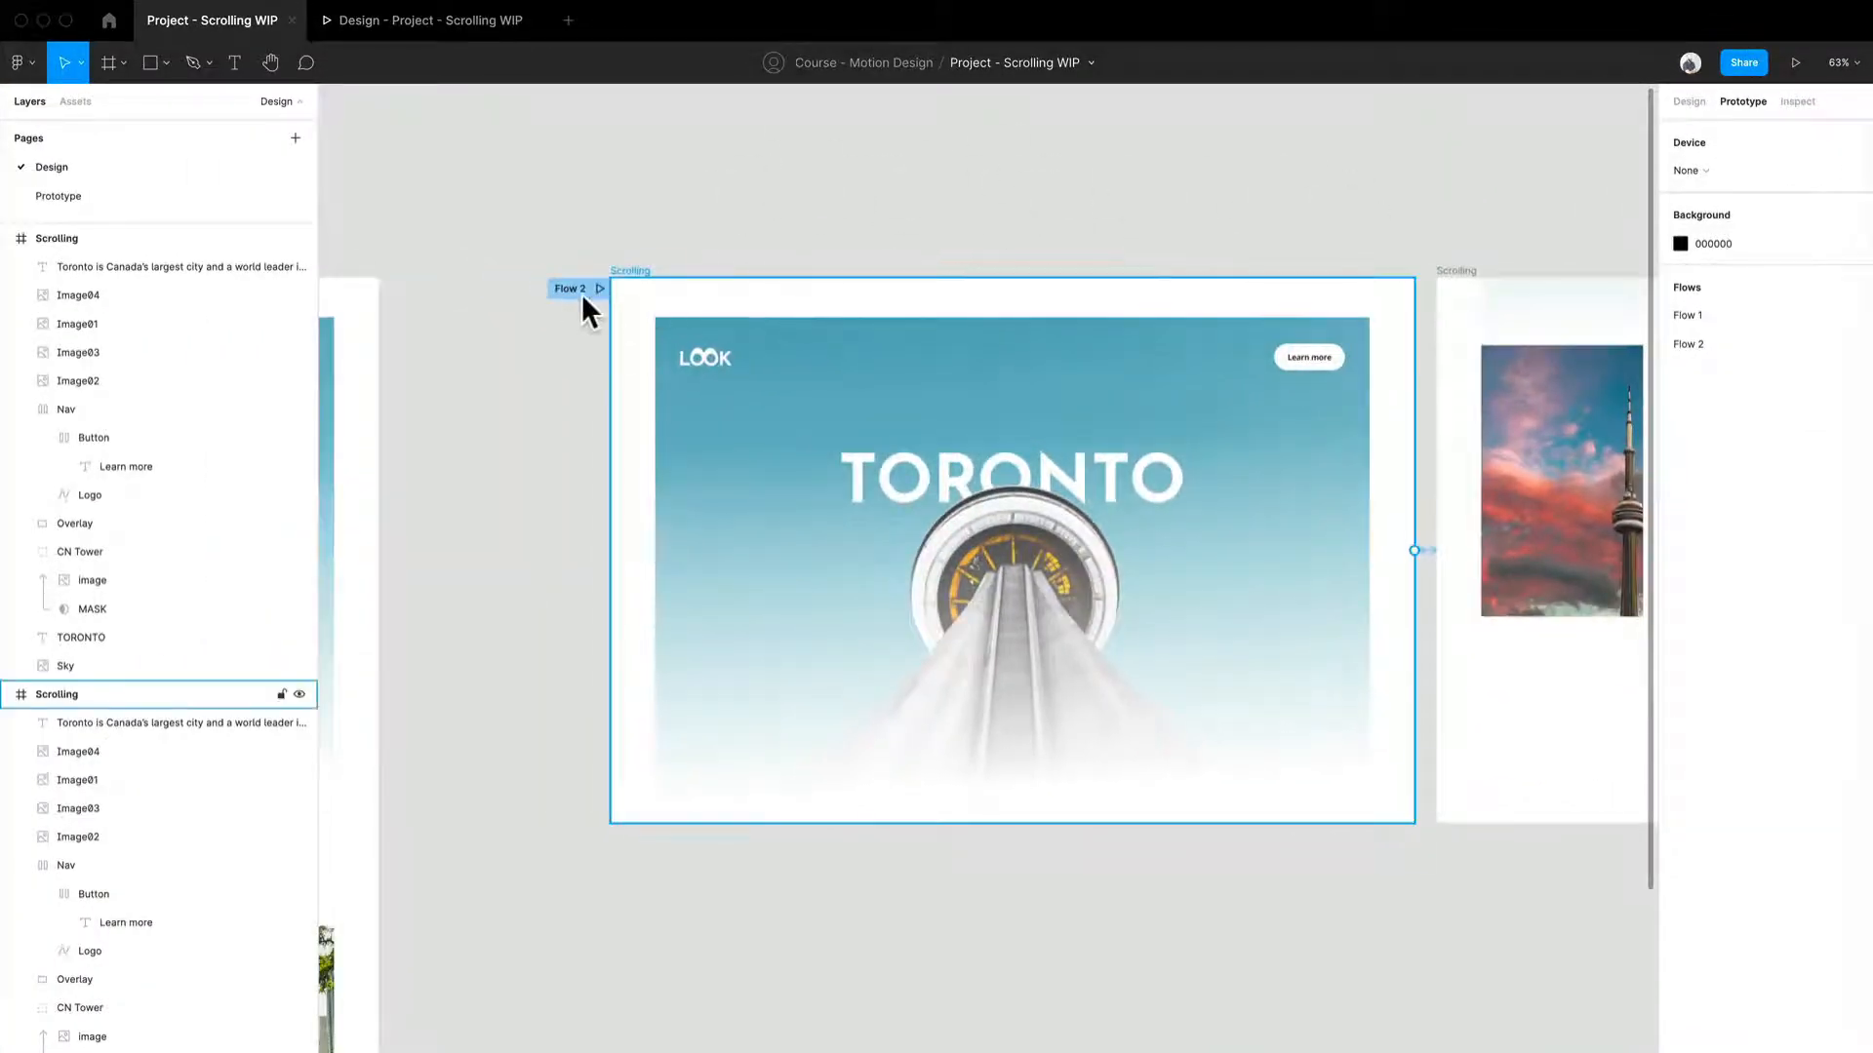
{"action": "double_click", "coordinate": [581, 292]}
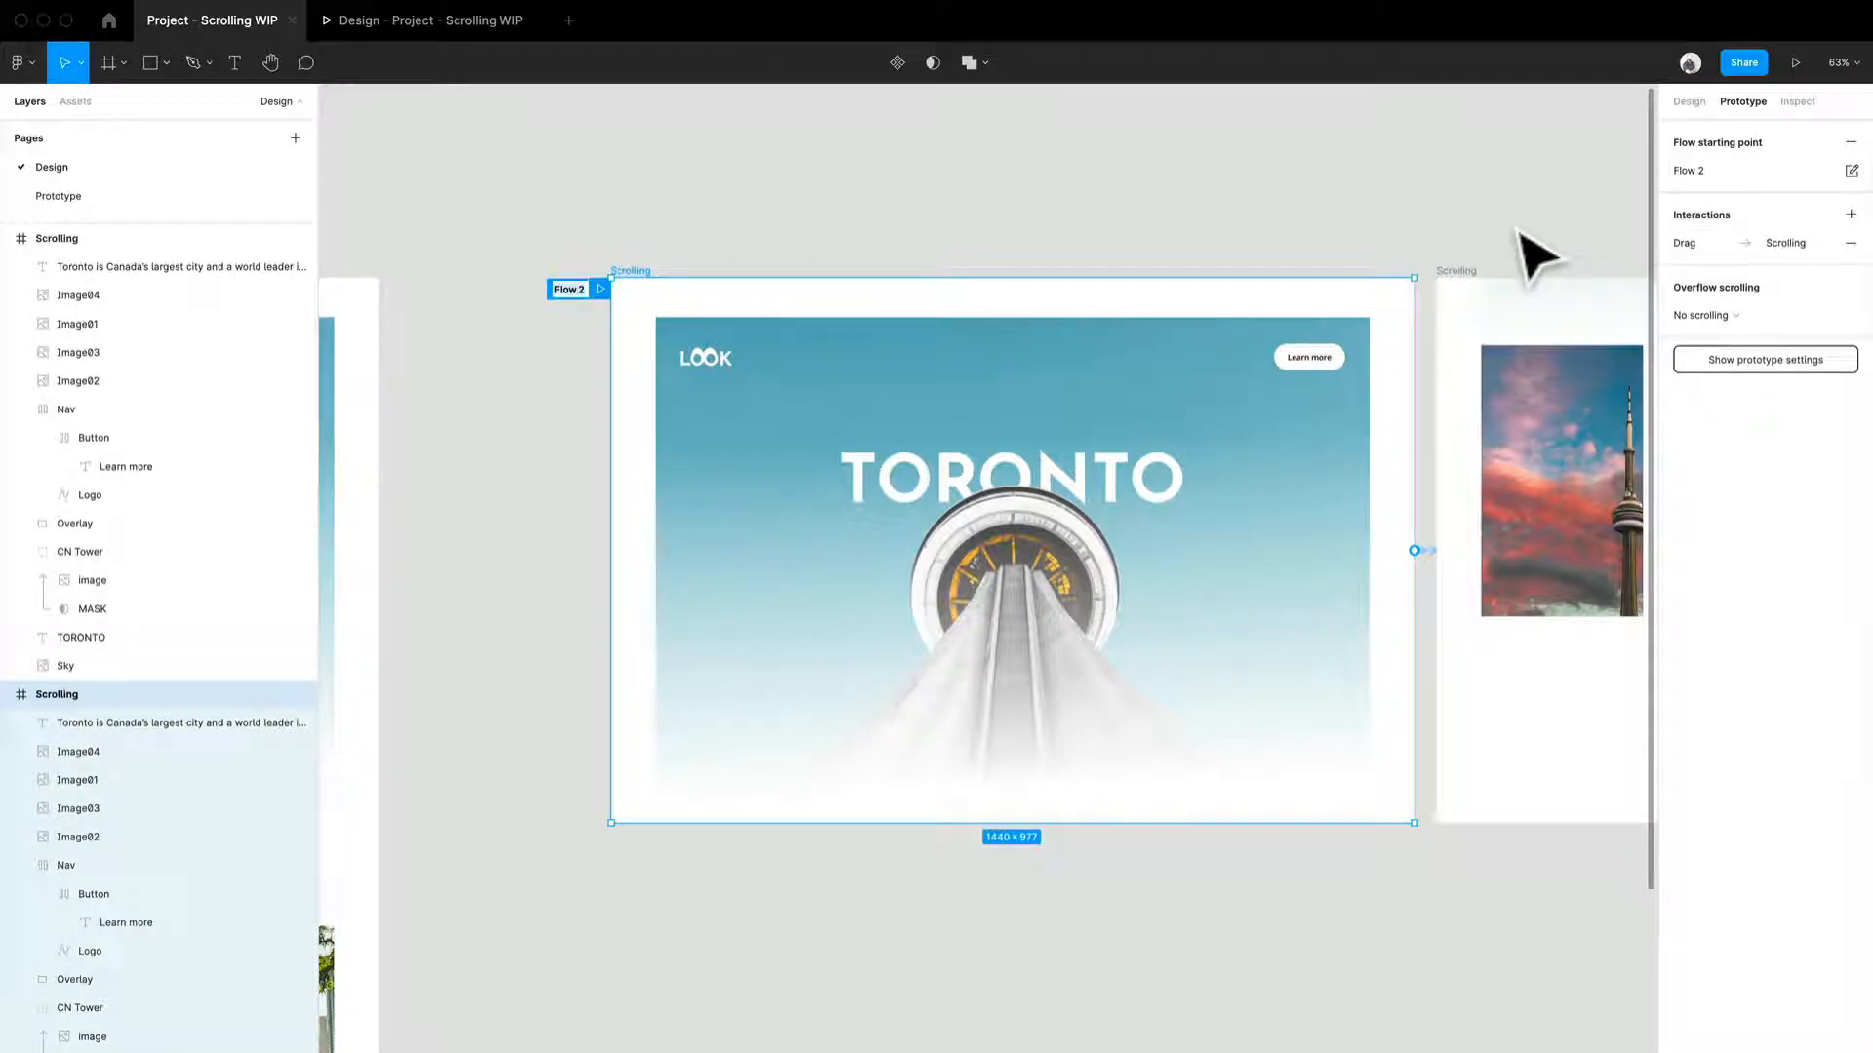
{"action": "type", "text": "Parallax"}
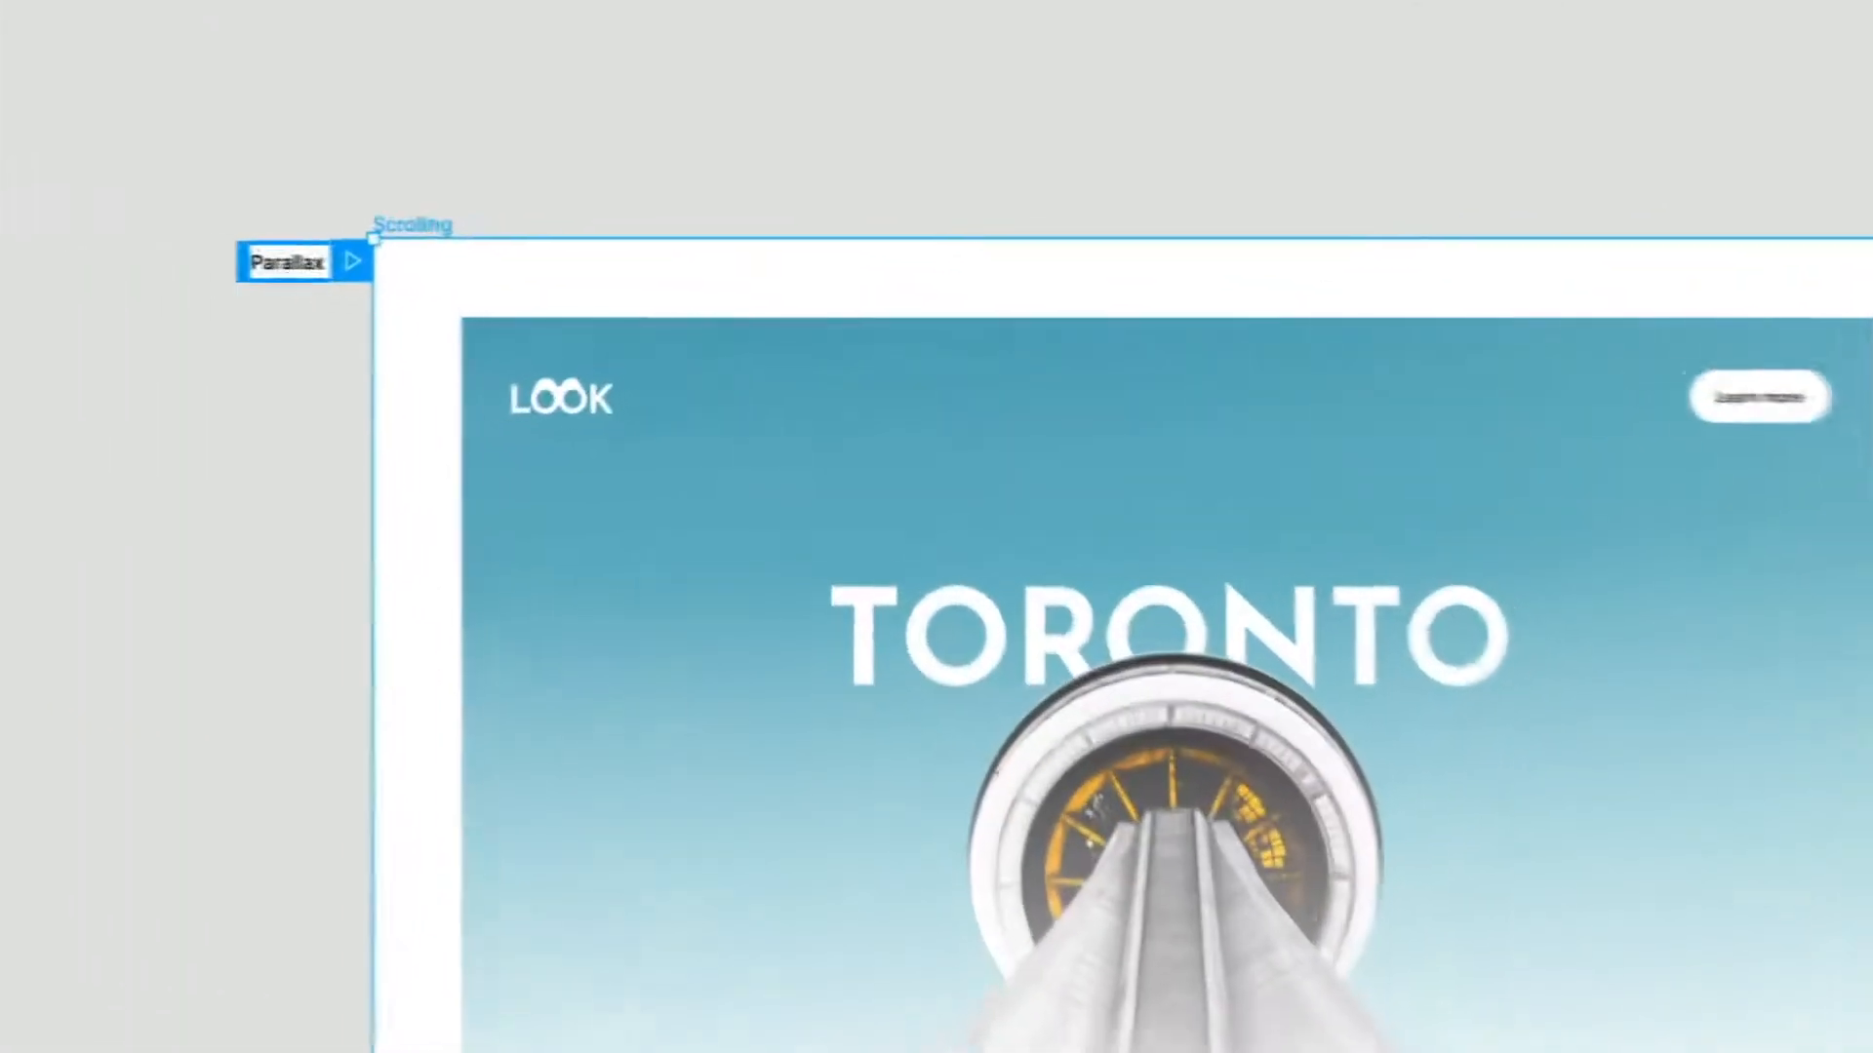
{"action": "key", "text": "Return"}
- Rename the other Scrolling frame's flow starting point as Anchor
{"action": "left_click_drag", "start_coordinate": [256, 195], "coordinate": [1717, 150]}
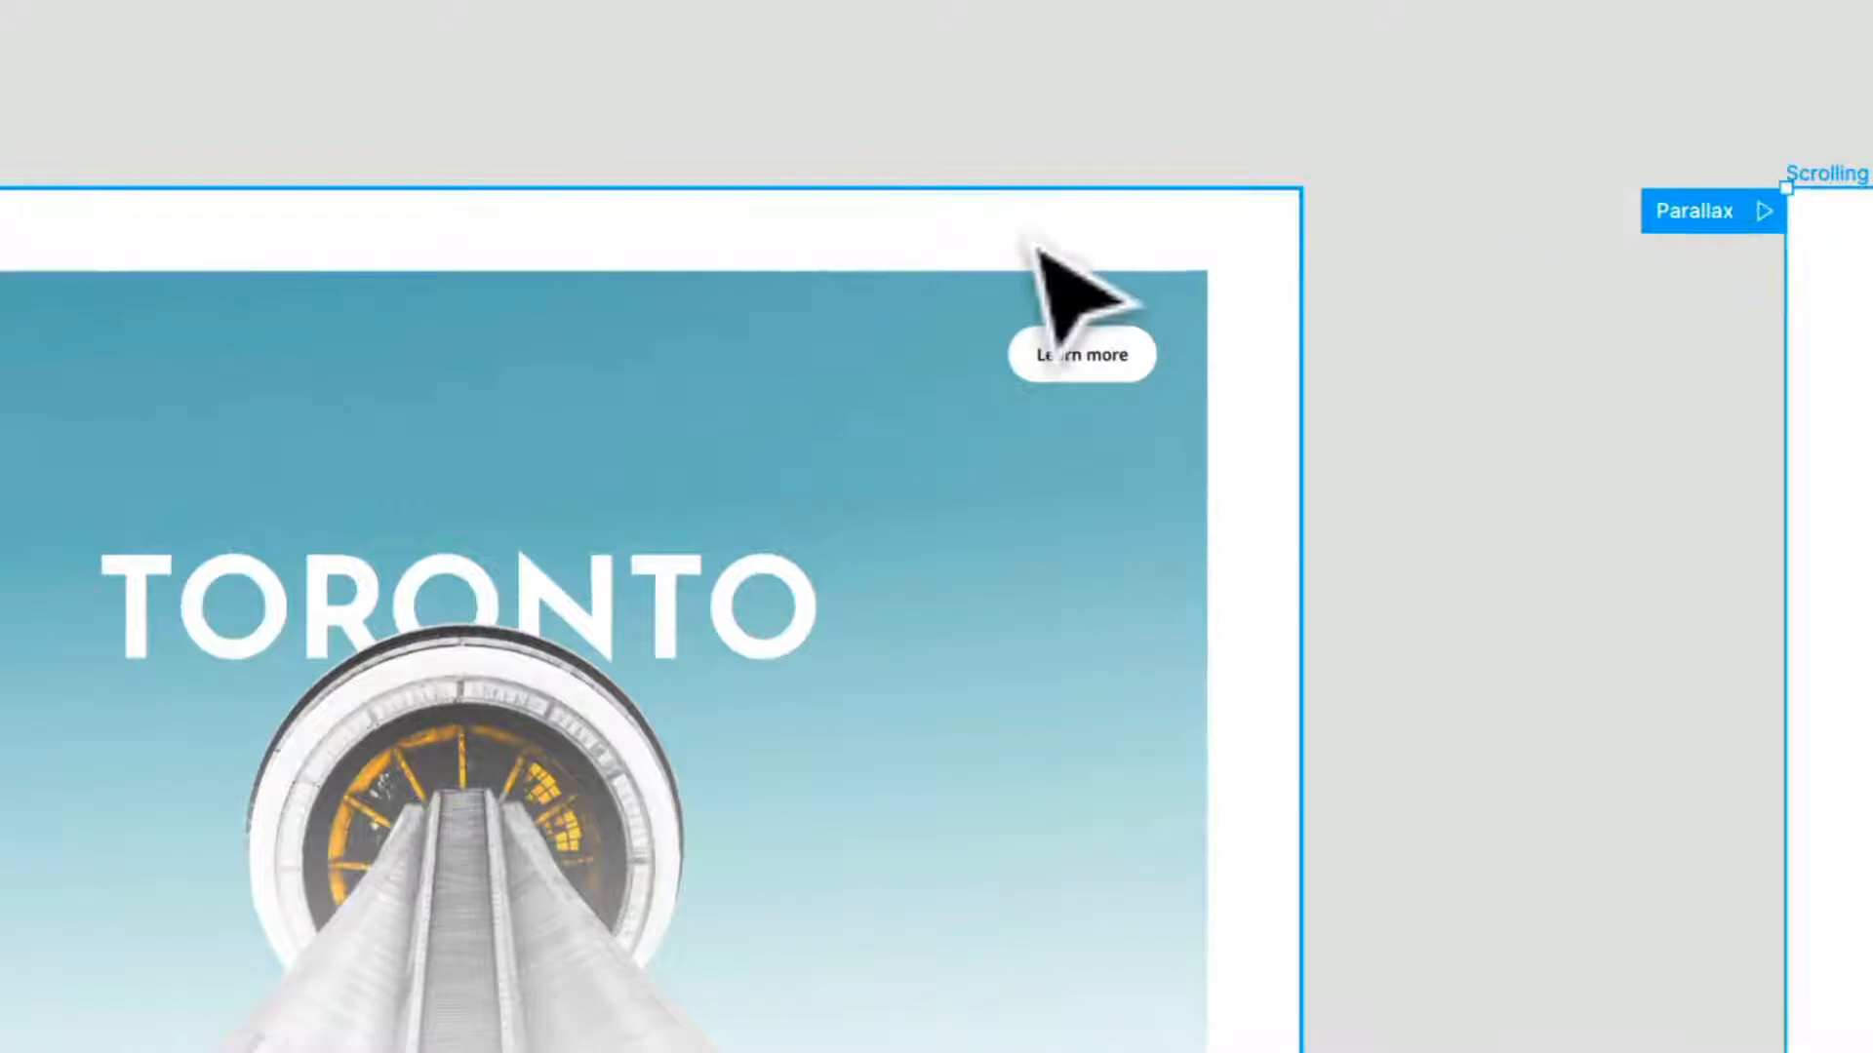
{"action": "left_click_drag", "start_coordinate": [563, 146], "coordinate": [1549, 159]}
{"action": "double_click", "coordinate": [518, 221]}
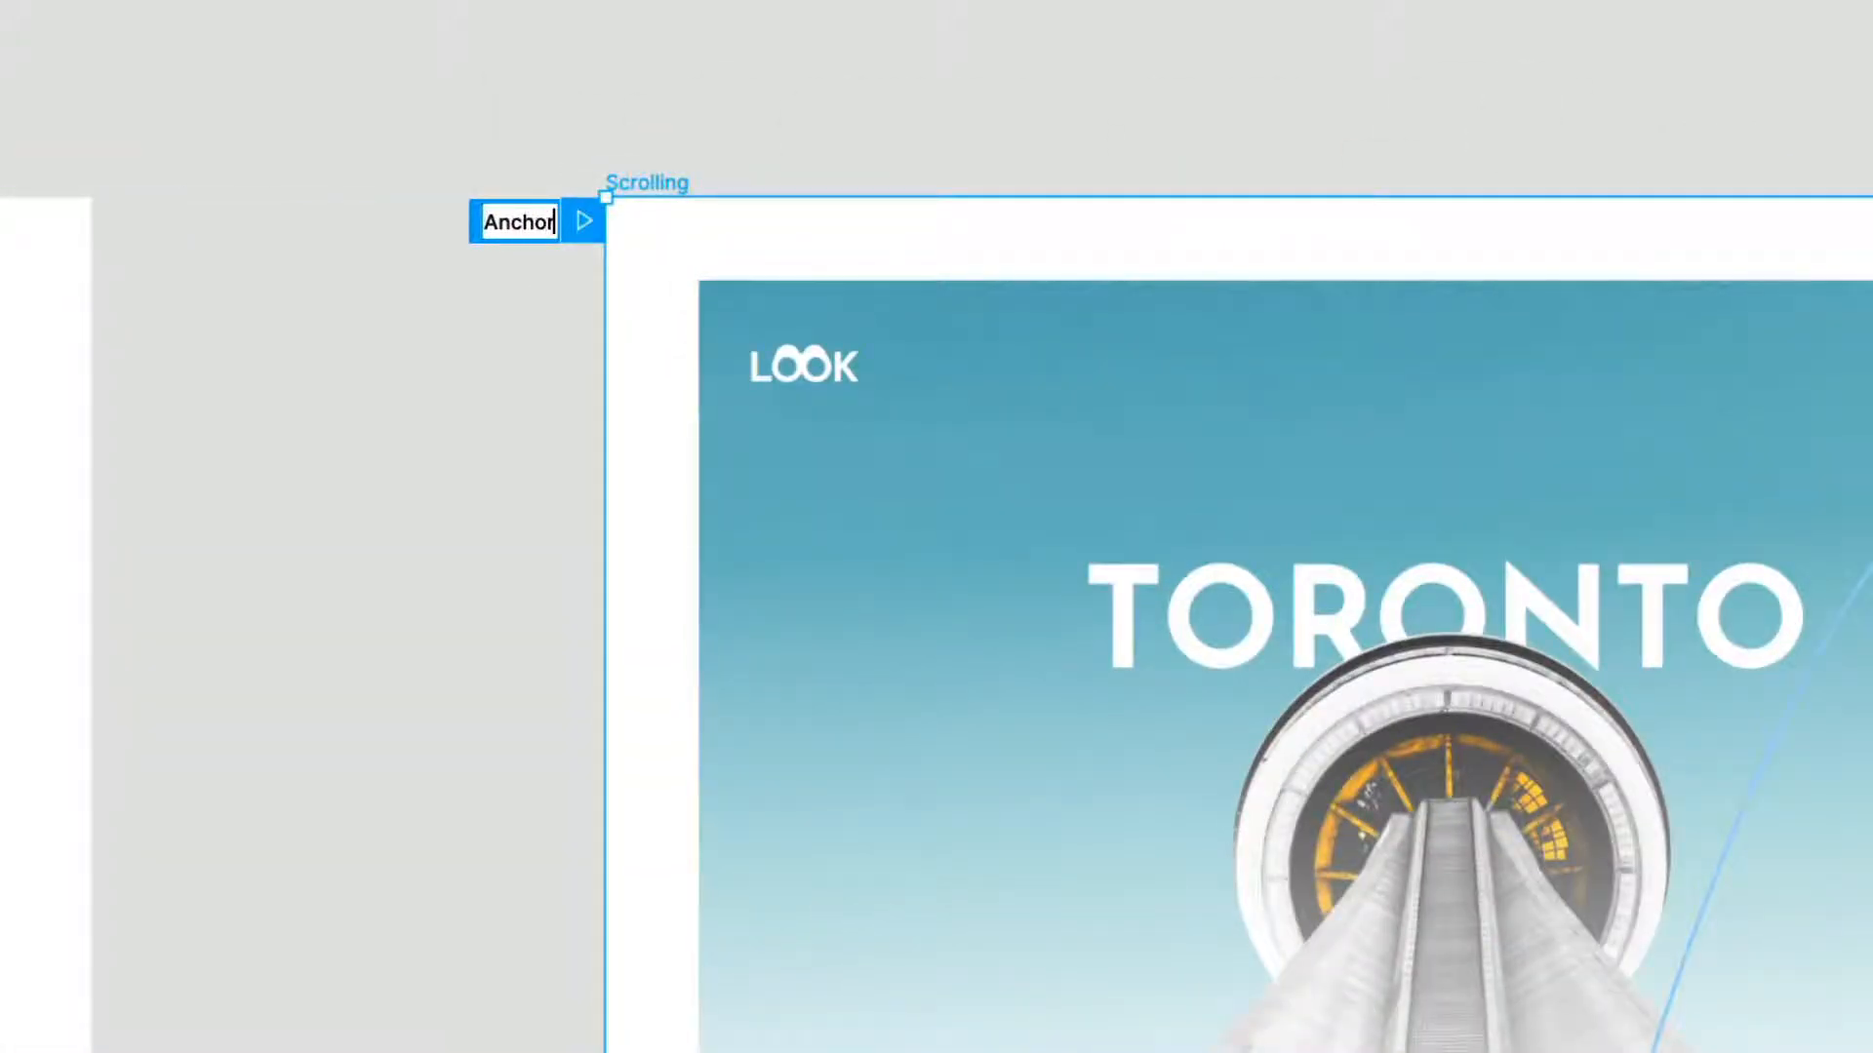
{"action": "type", "text": "Anchor"}
{"action": "key", "text": "Return"}
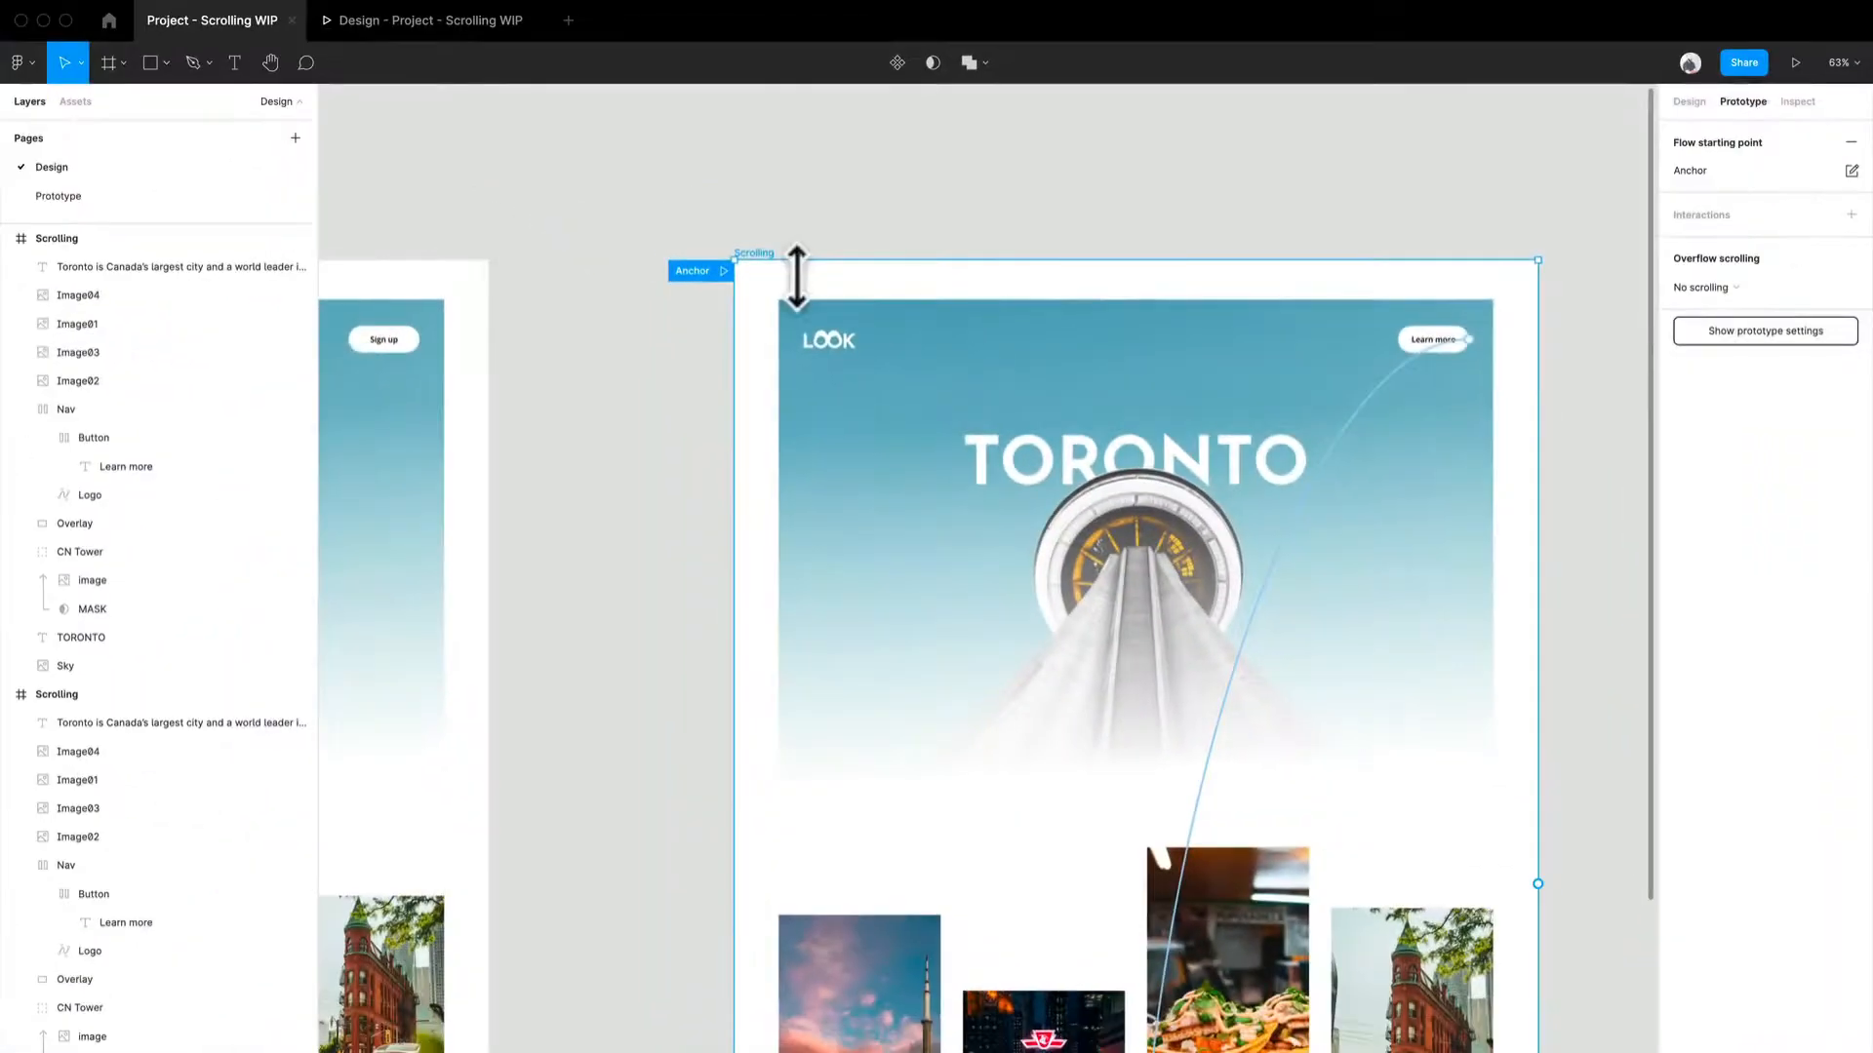
- Open the prototype view, play the Parallax flow and drag the hero page upward to preview the transition
{"action": "scroll", "coordinate": [868, 215], "scroll_direction": "down", "scroll_amount": 3}
{"action": "left_click_drag", "start_coordinate": [1396, 452], "coordinate": [768, 447]}
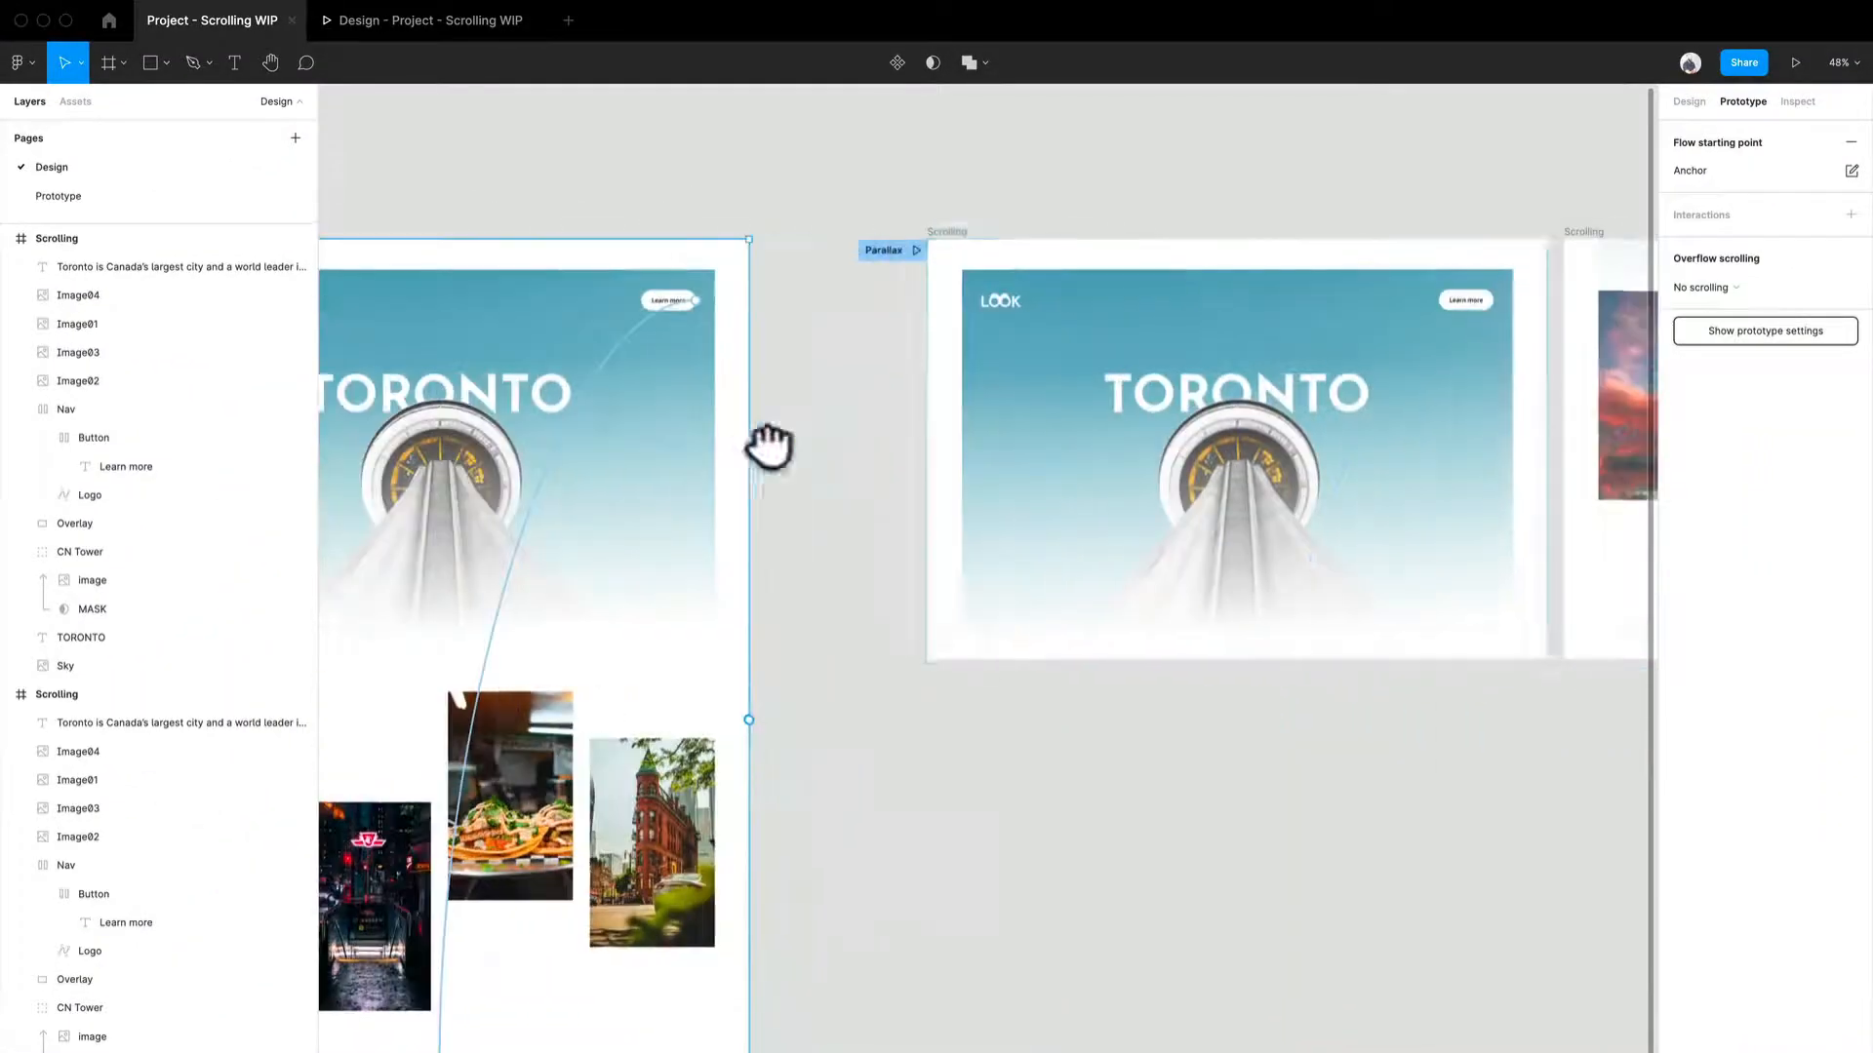
{"action": "left_click_drag", "start_coordinate": [1289, 827], "coordinate": [836, 826]}
{"action": "left_click", "coordinate": [420, 30]}
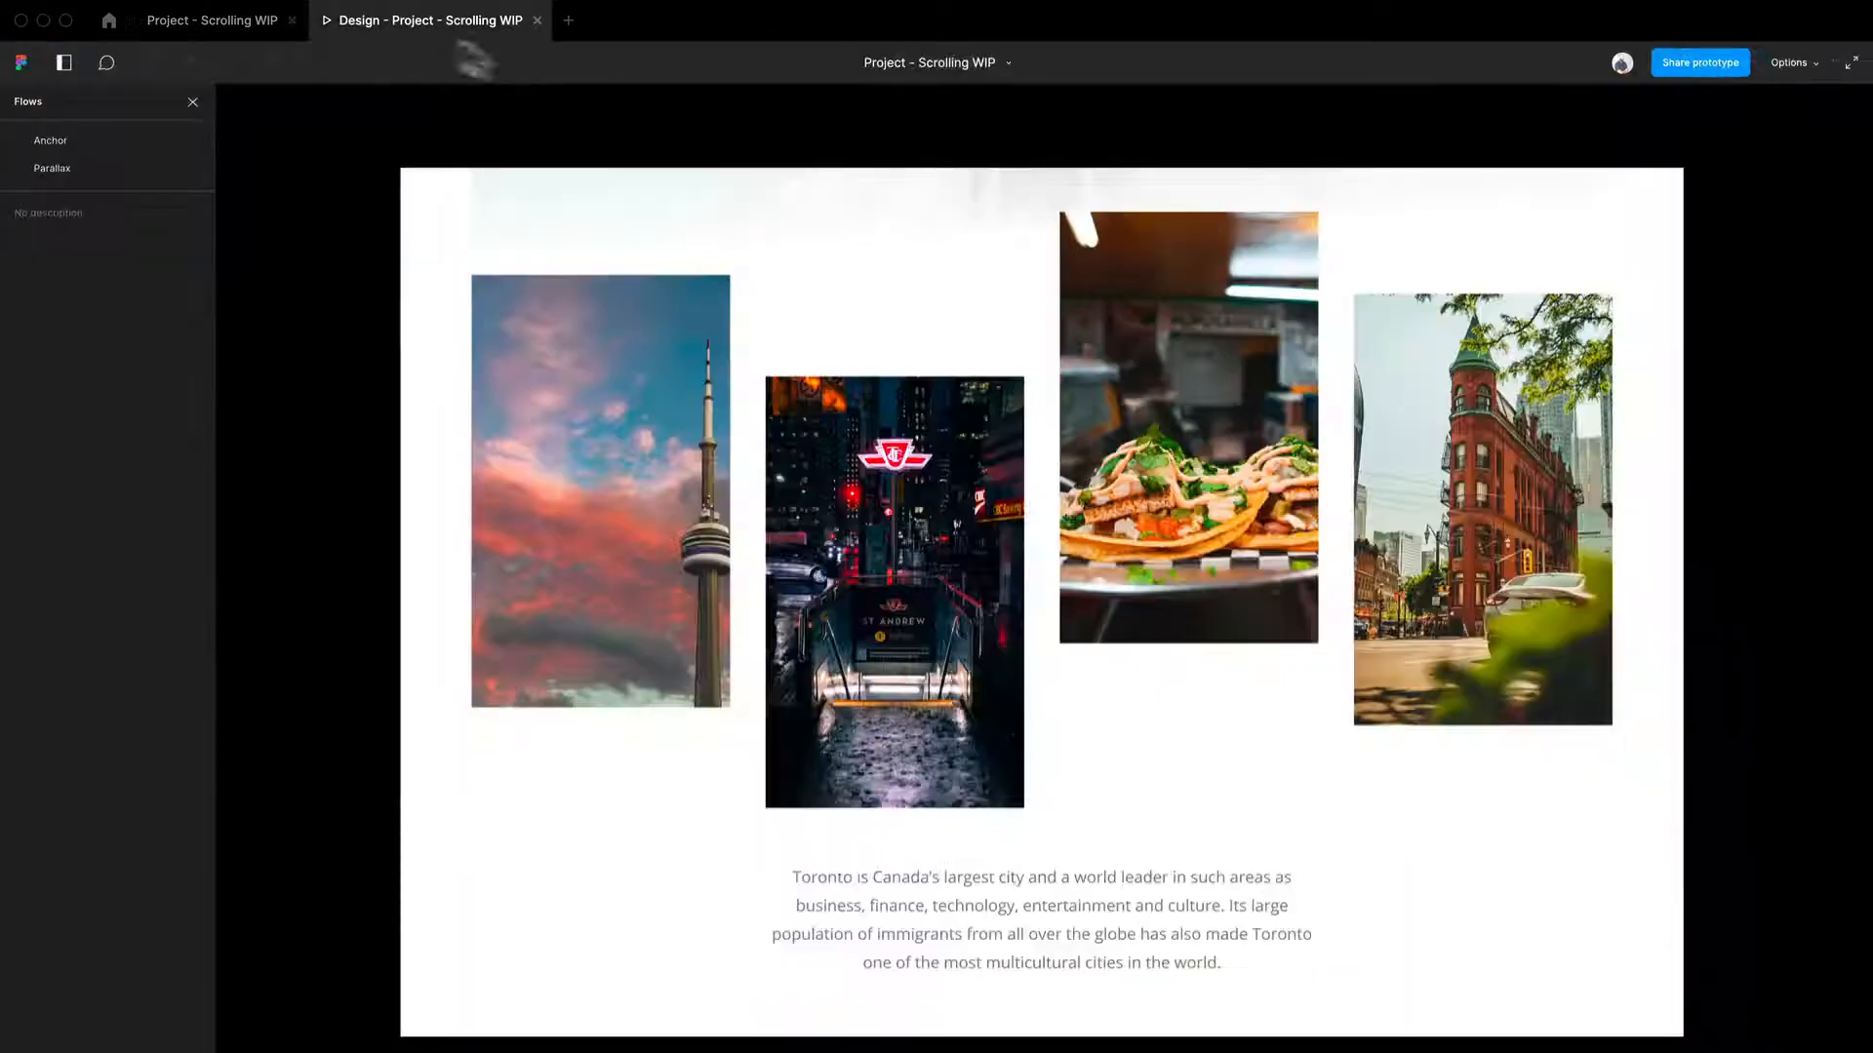
{"action": "left_click", "coordinate": [58, 169]}
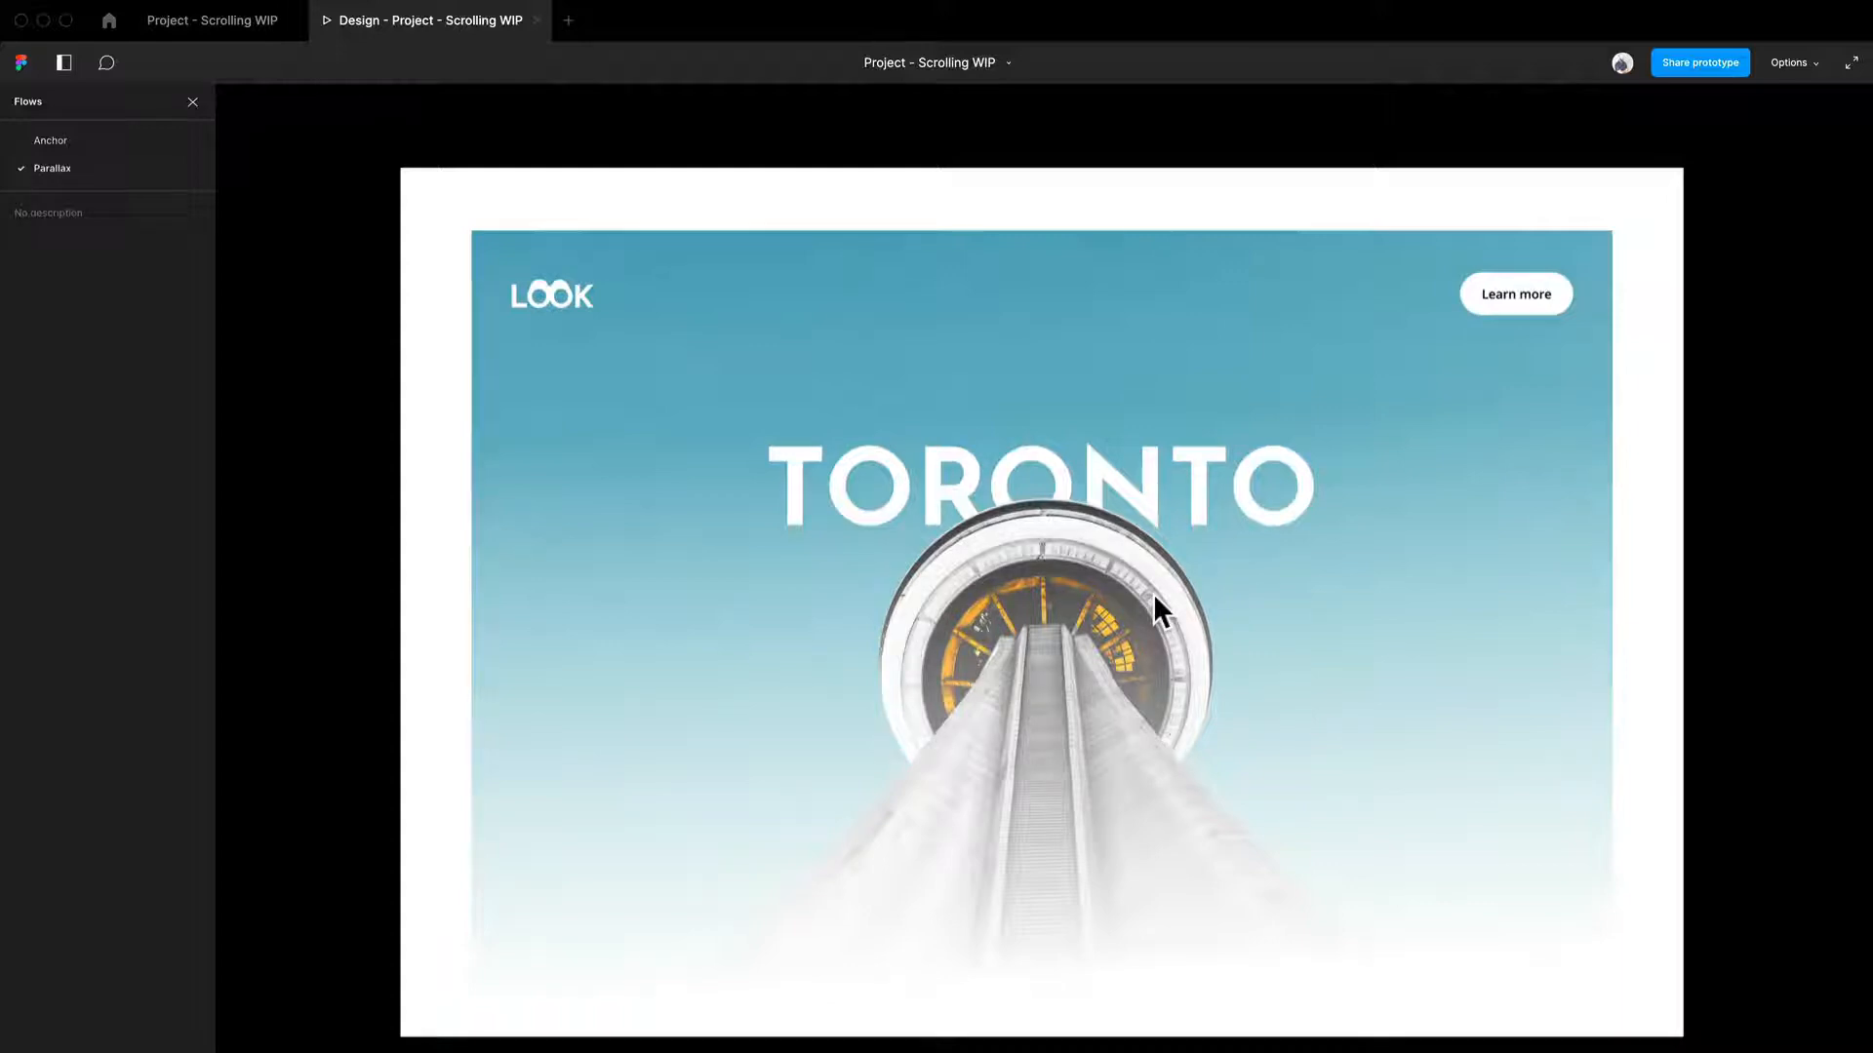
{"action": "left_click_drag", "start_coordinate": [1134, 763], "coordinate": [1063, 284]}
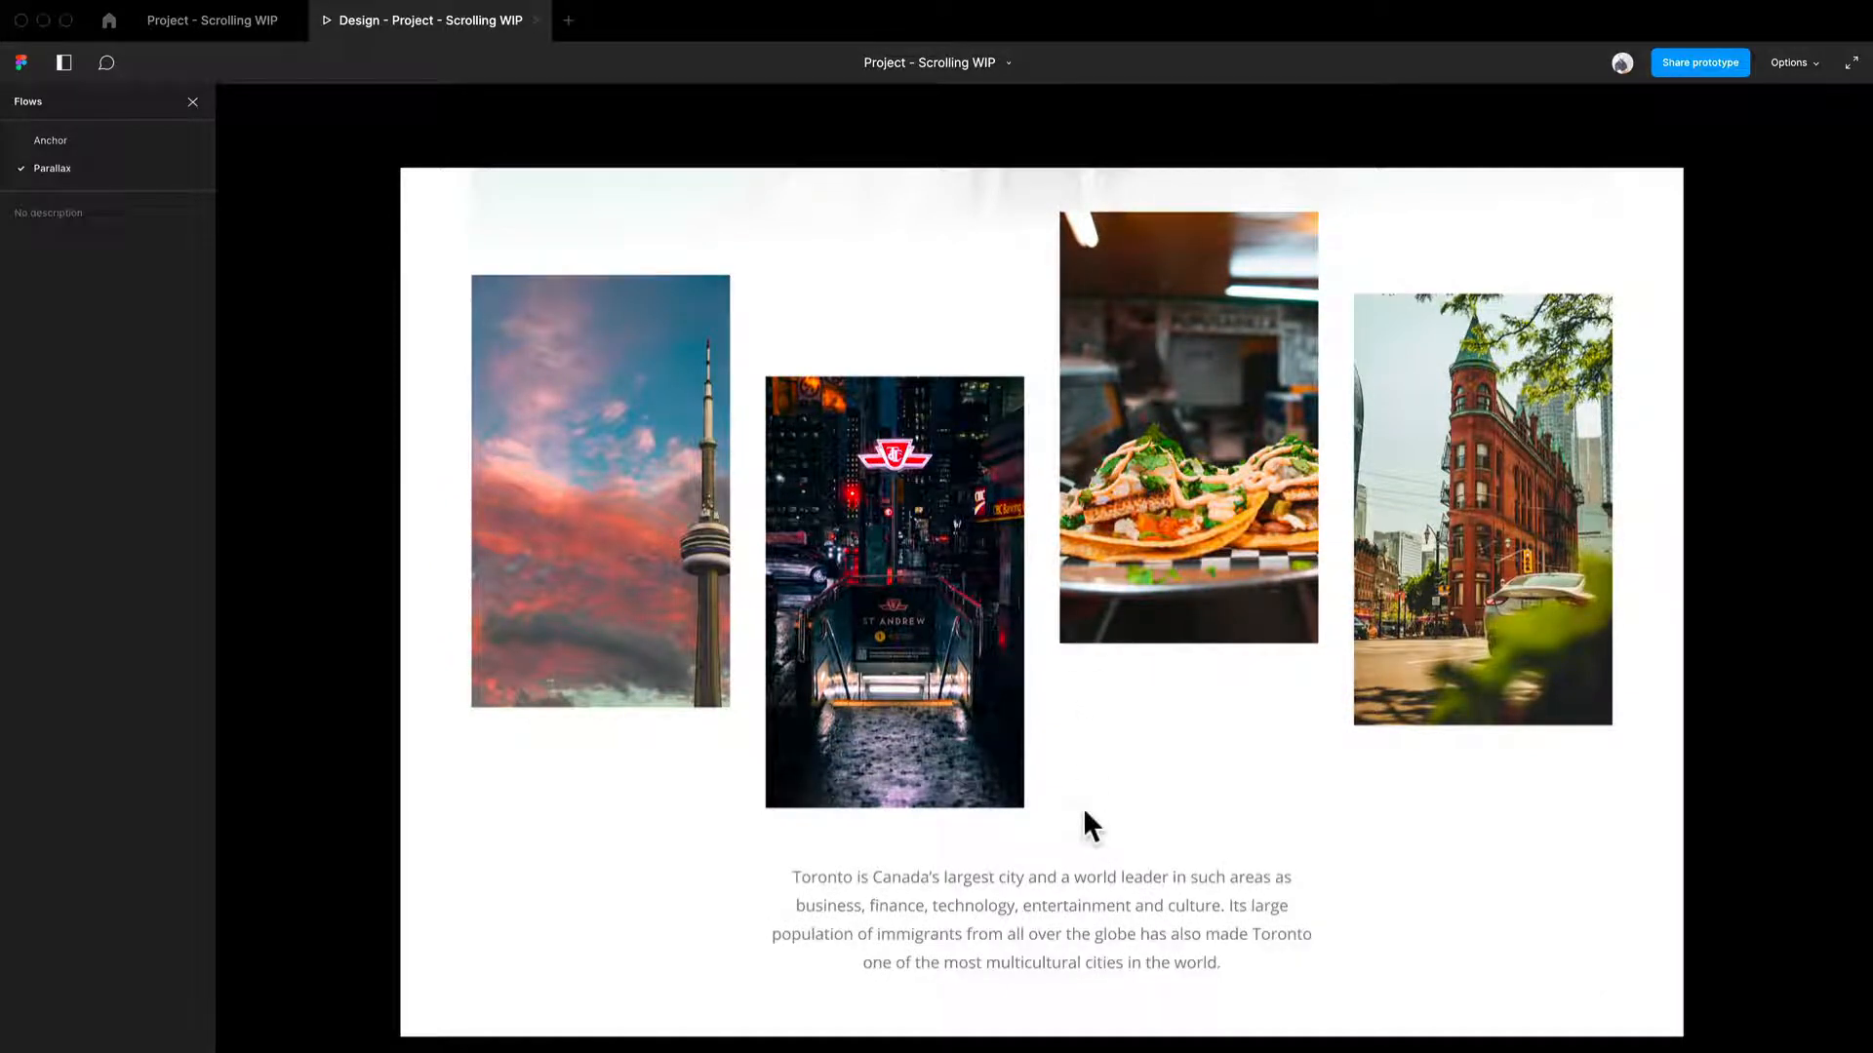
- Connect the image Scrolling frame back to the hero frame and set its trigger to On drag
{"action": "left_click", "coordinate": [179, 32]}
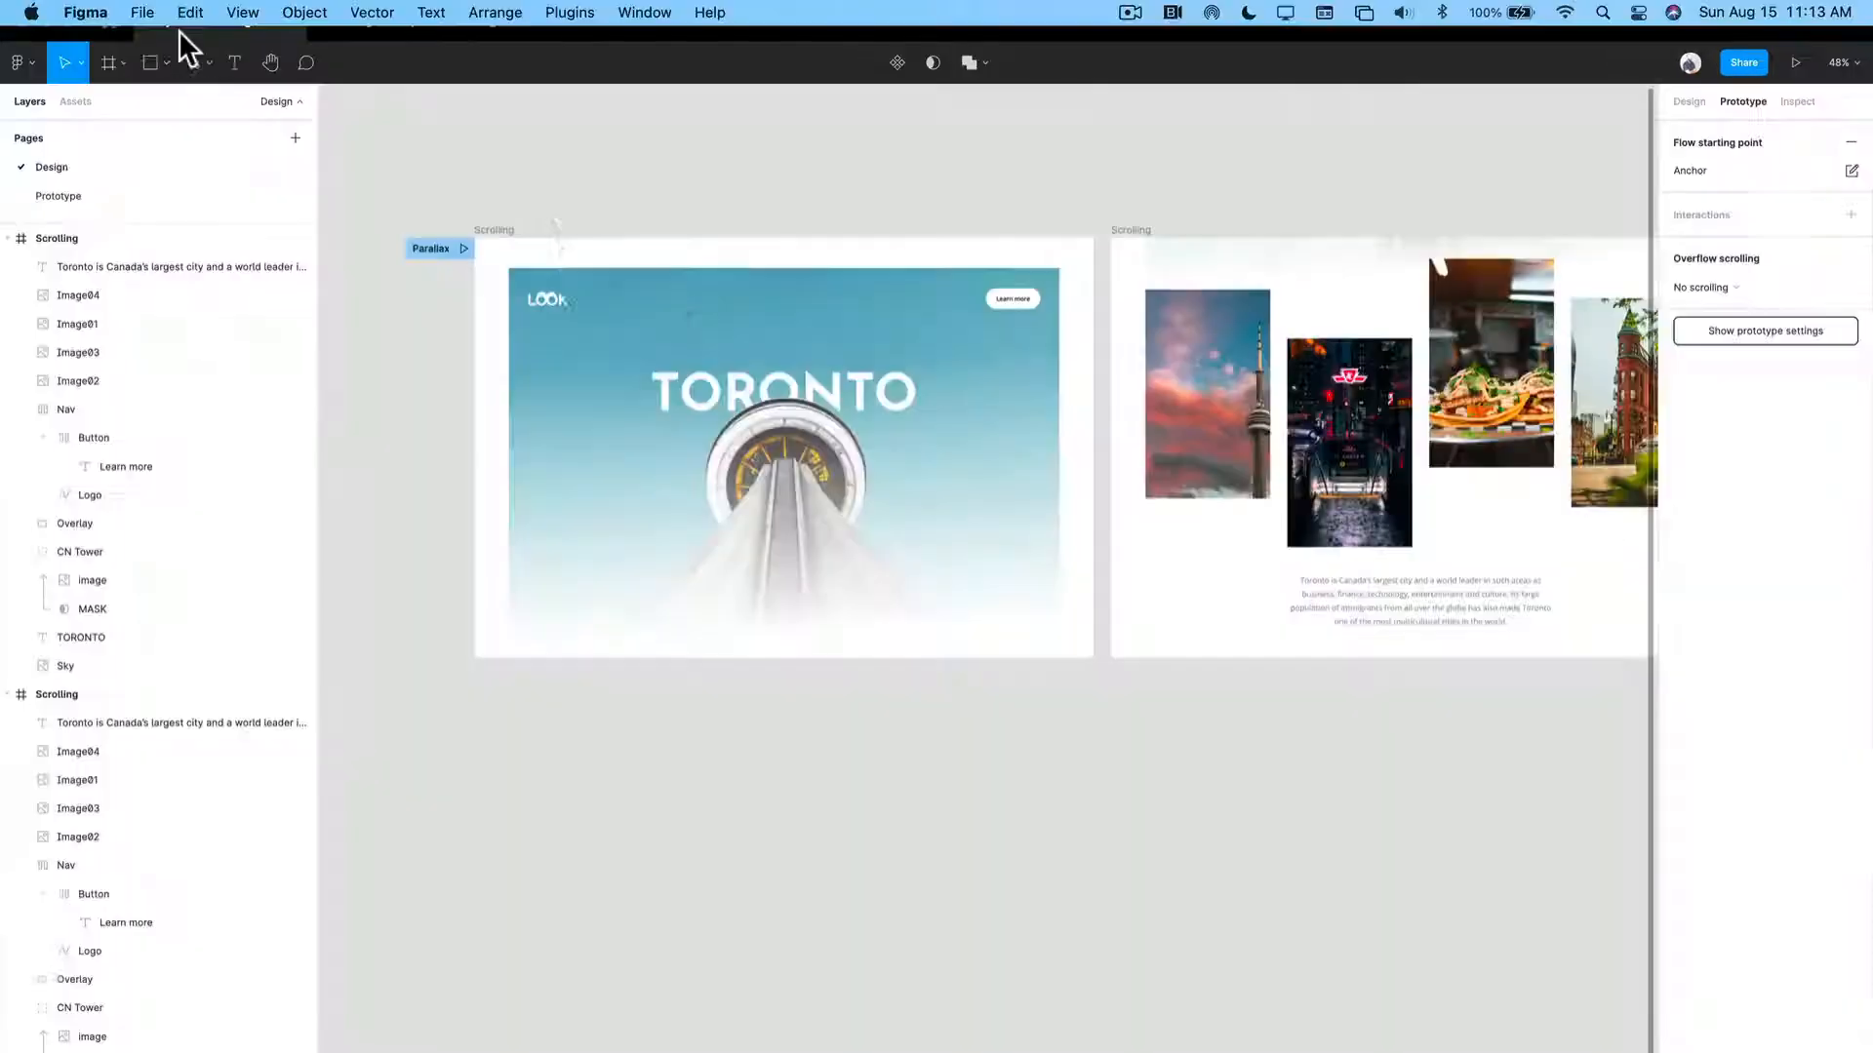
{"action": "scroll", "coordinate": [1273, 639], "scroll_direction": "right", "scroll_amount": 5}
{"action": "left_click", "coordinate": [935, 279]}
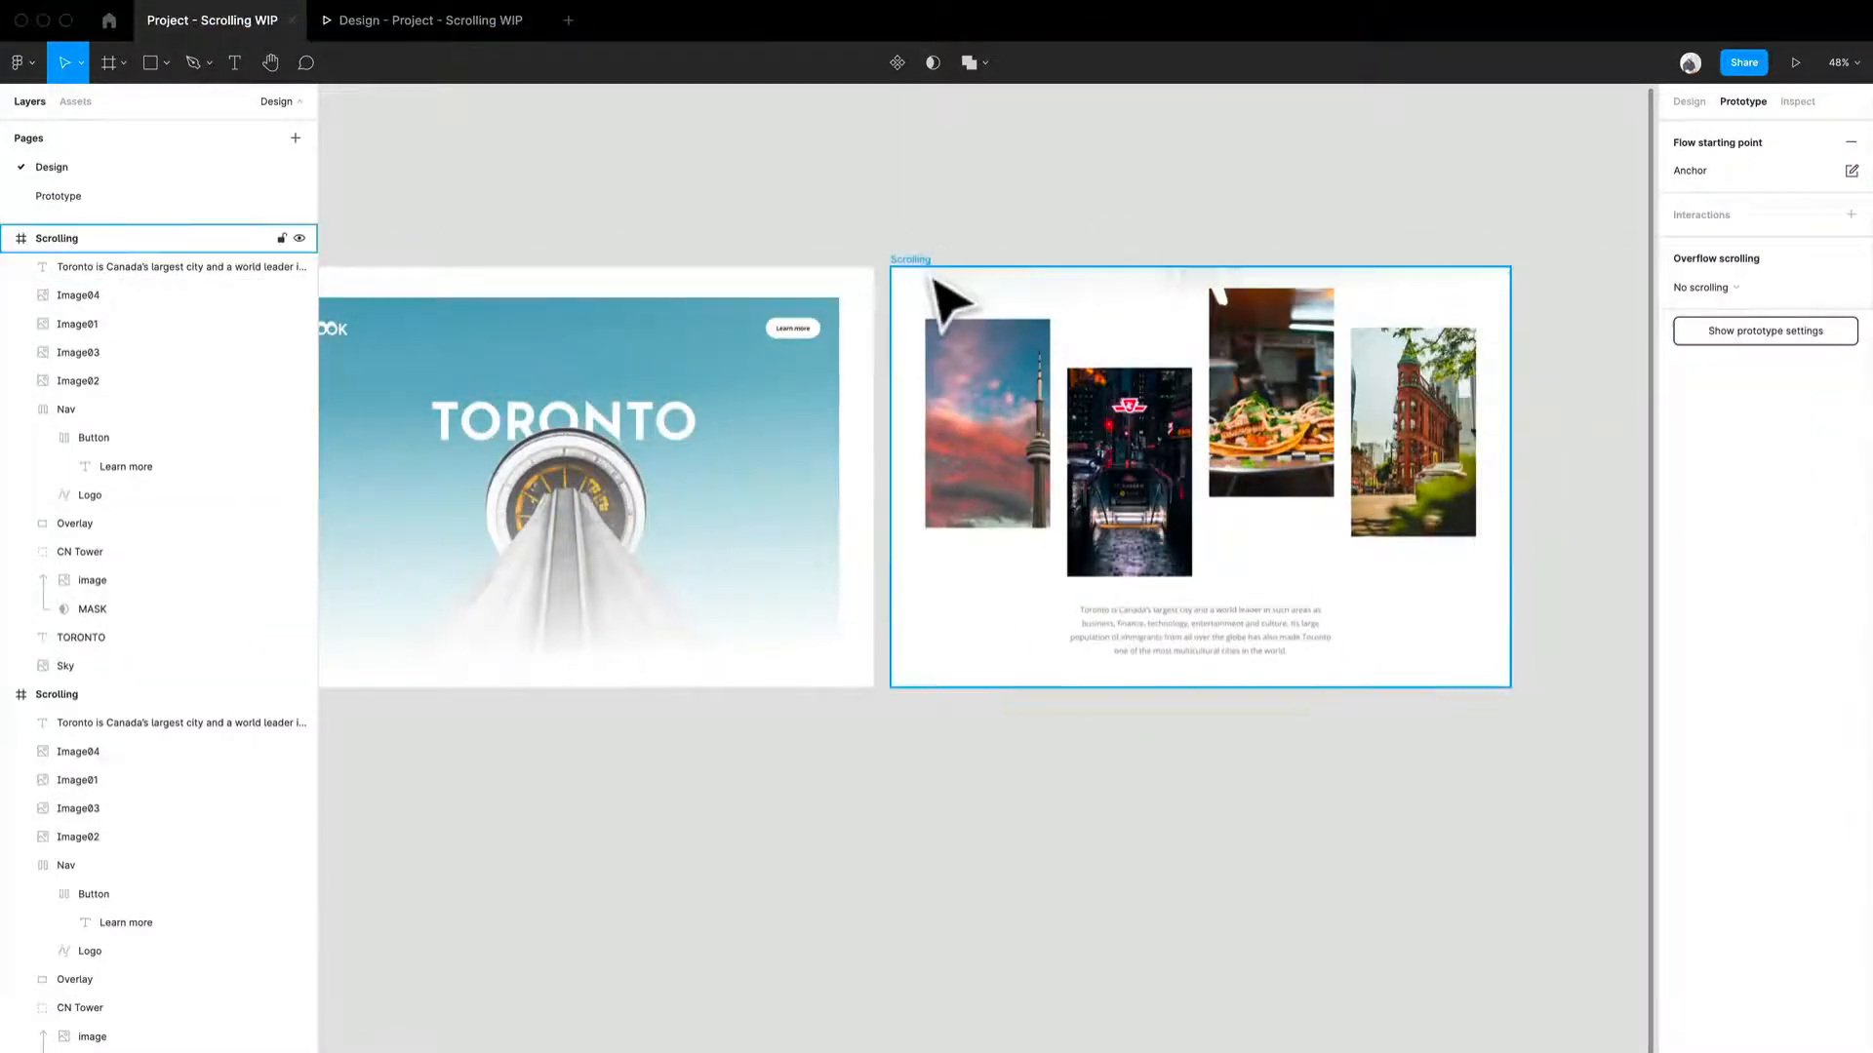
{"action": "left_click_drag", "start_coordinate": [1509, 476], "coordinate": [878, 476]}
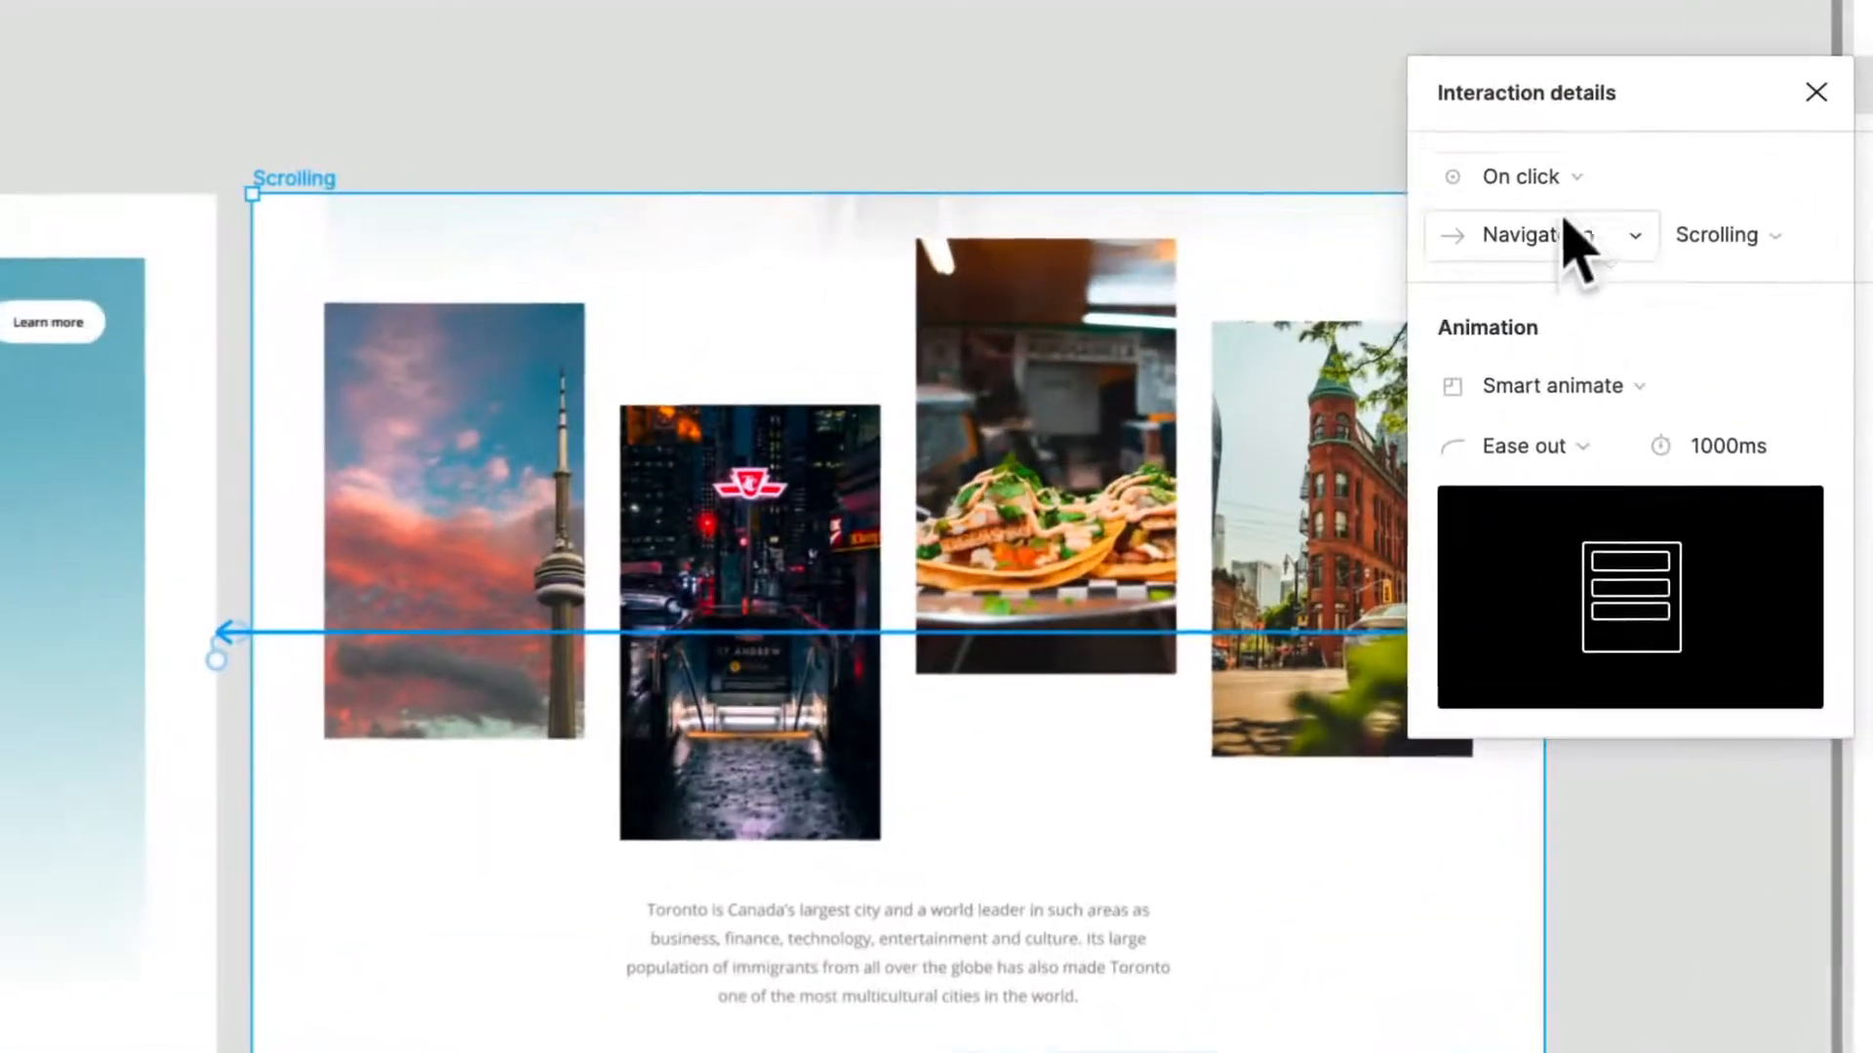
{"action": "left_click", "coordinate": [1515, 260]}
{"action": "left_click", "coordinate": [1568, 224]}
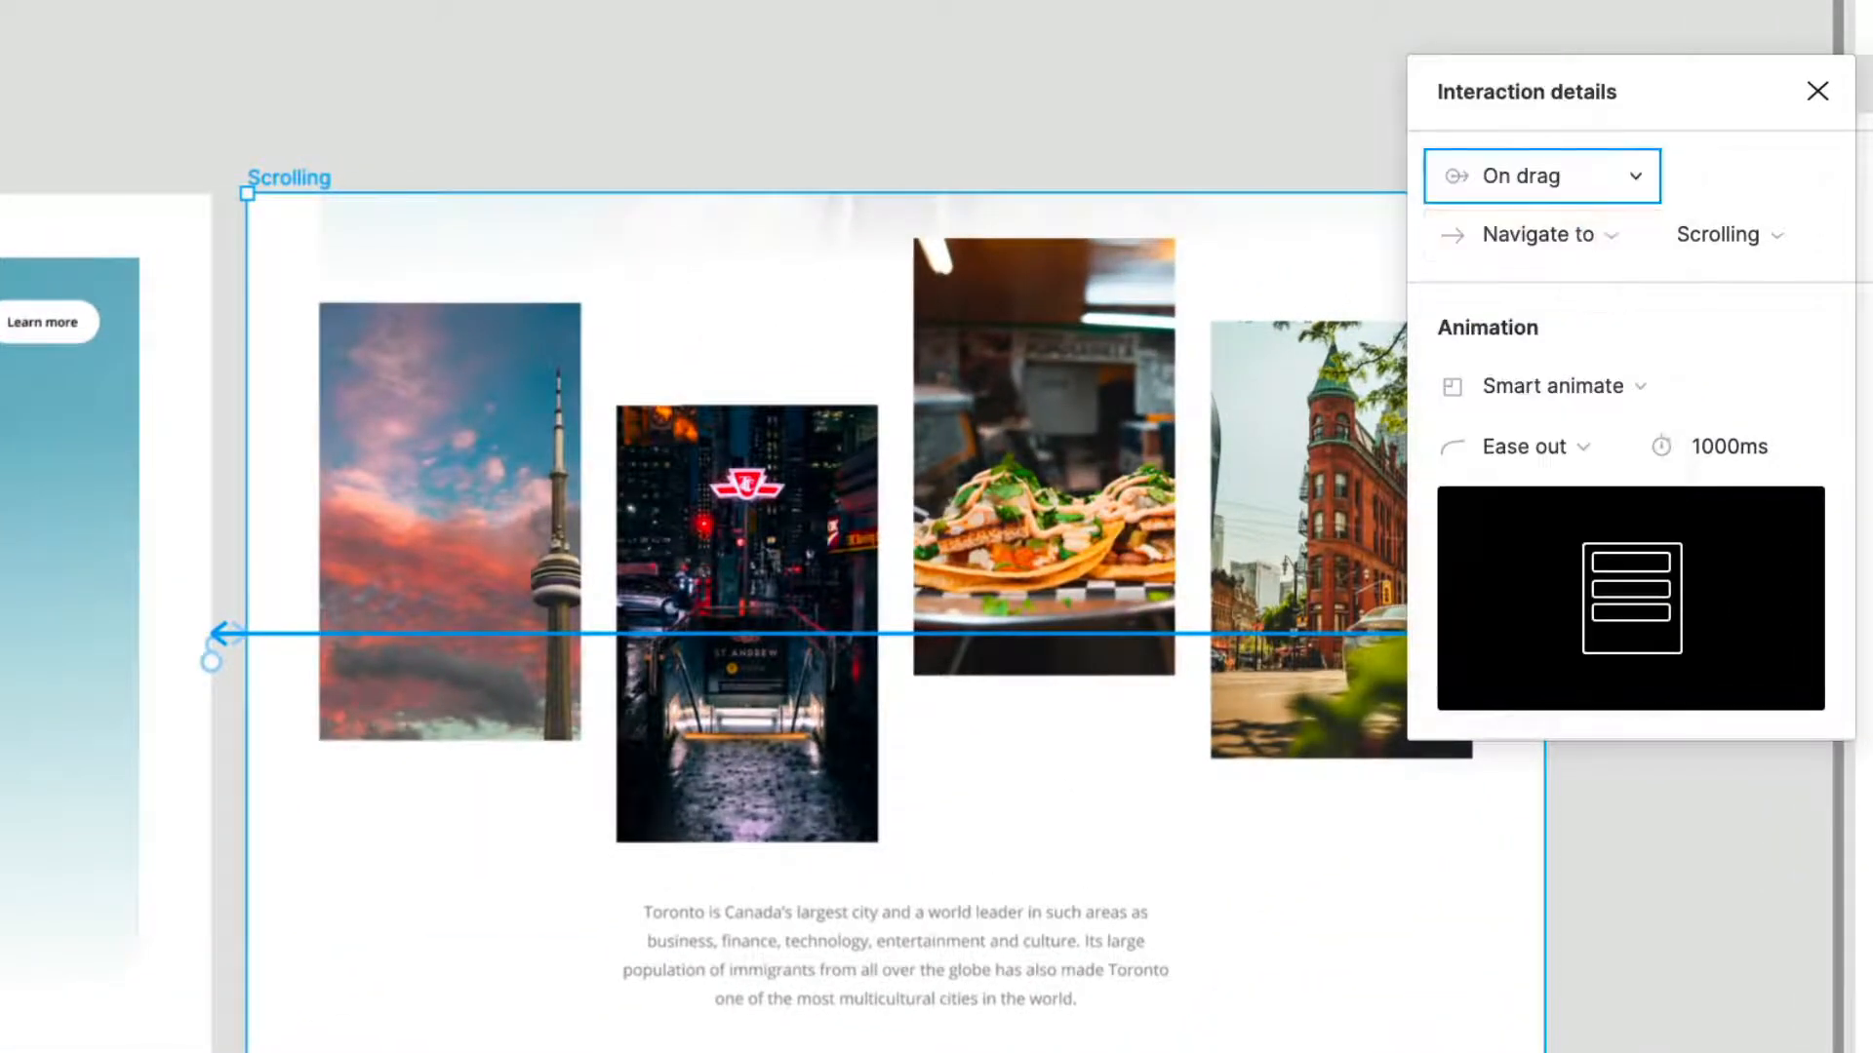
- Set this return interaction's animation duration to 1500ms
{"action": "left_click", "coordinate": [1773, 449]}
{"action": "type", "text": "1"}
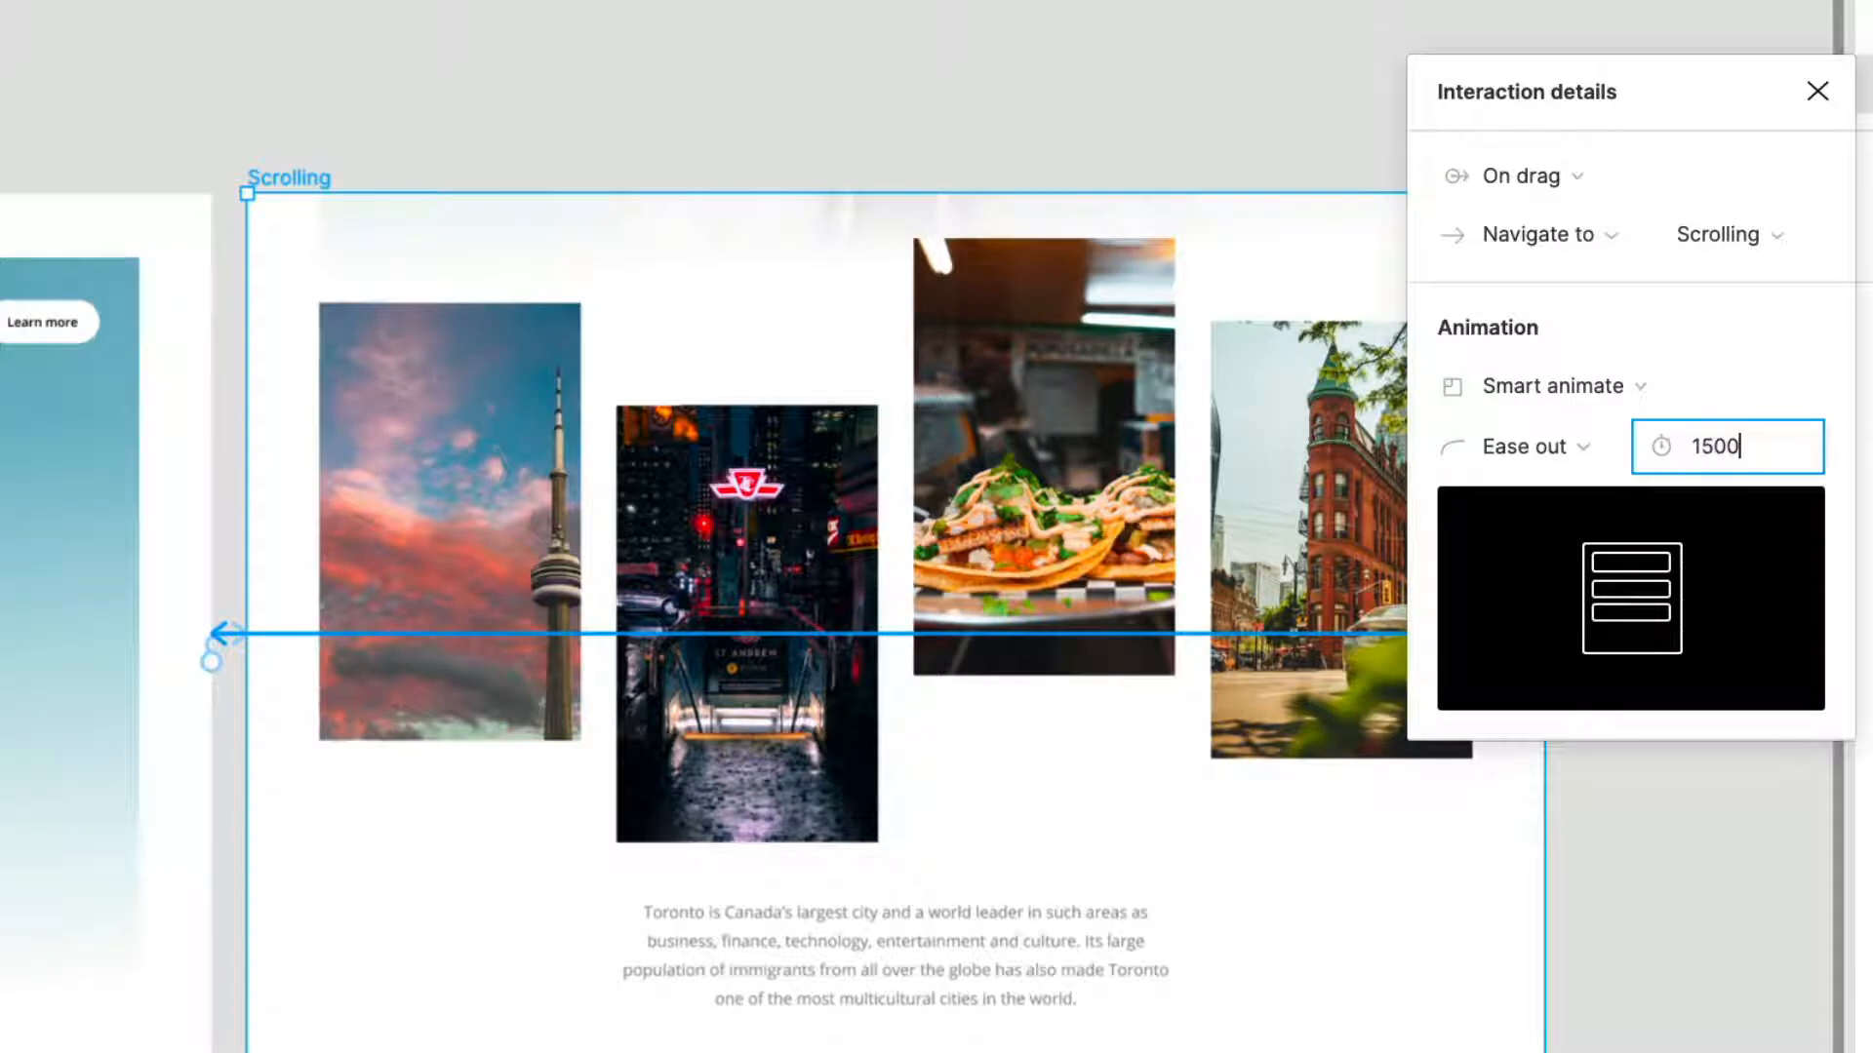
{"action": "type", "text": "500"}
{"action": "key", "text": "Return"}
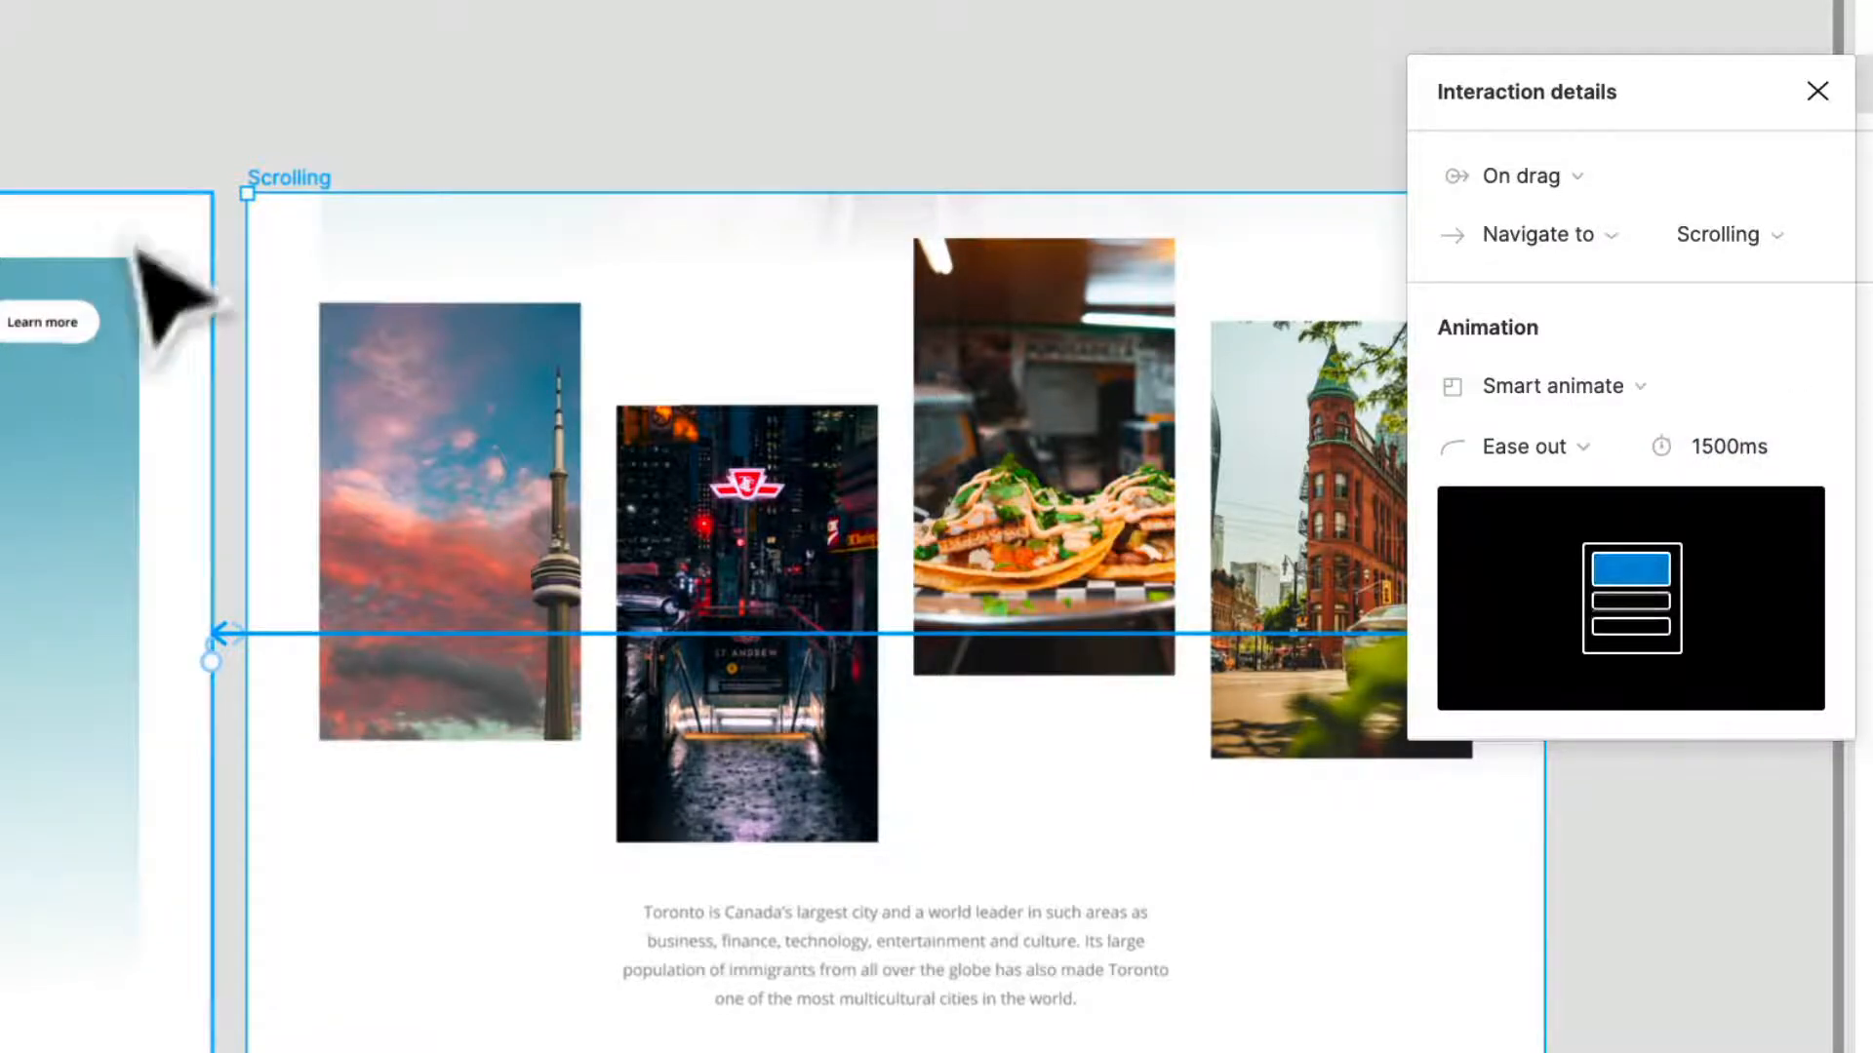
- Select the hero frame's drag interaction and set its animation duration to 1500ms
{"action": "left_click", "coordinate": [180, 60]}
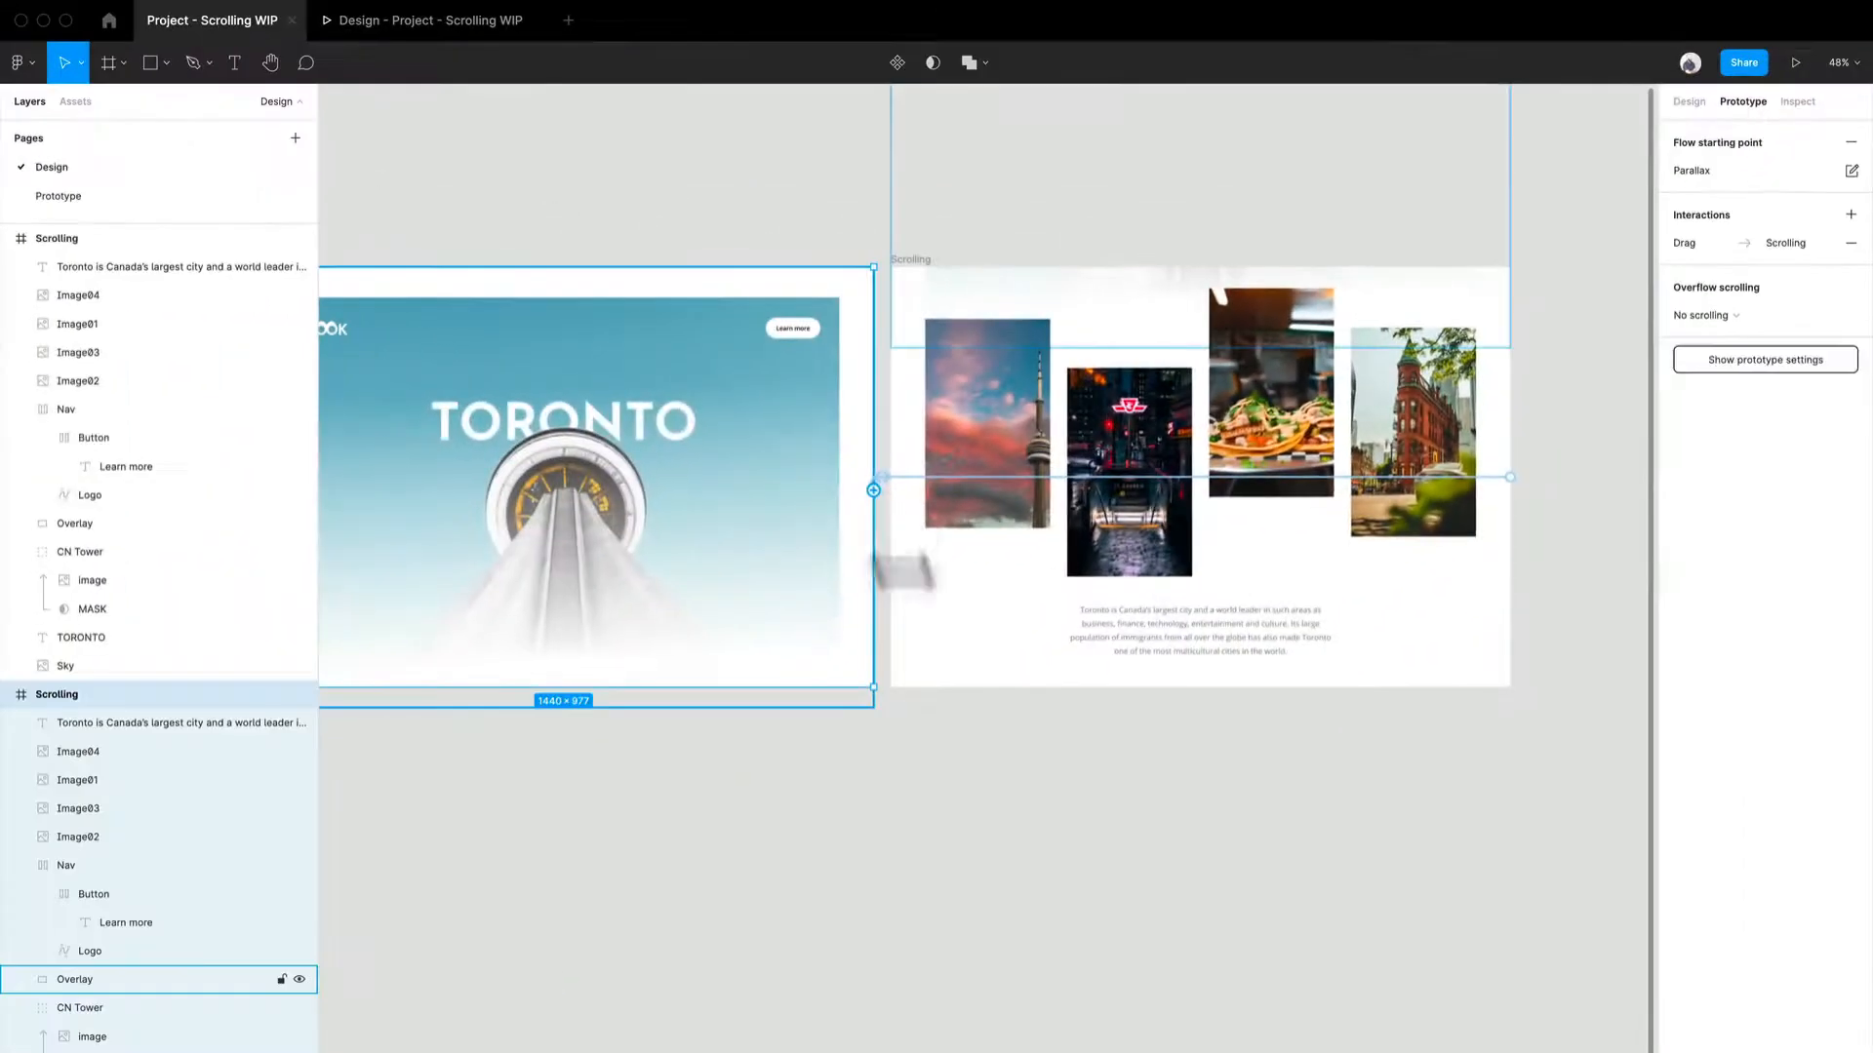
{"action": "left_click", "coordinate": [941, 756]}
{"action": "left_click", "coordinate": [836, 481]}
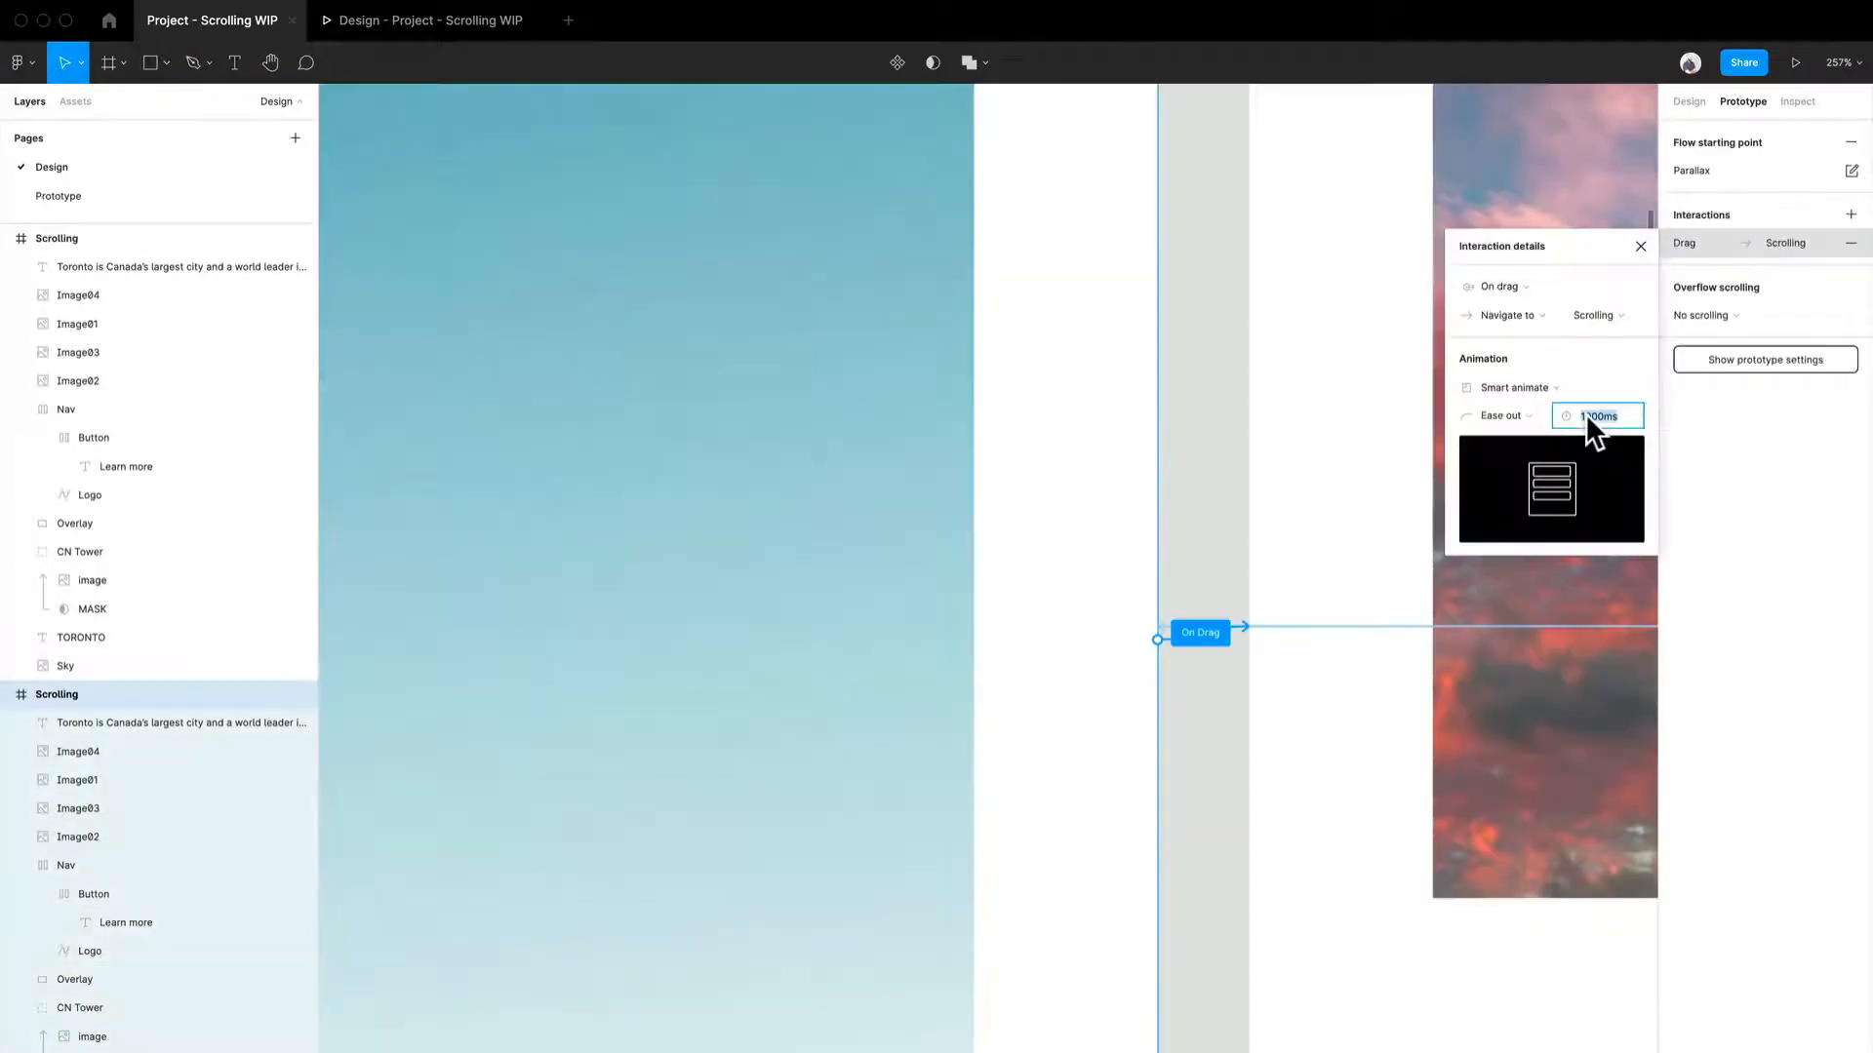
{"action": "left_click", "coordinate": [1584, 414]}
{"action": "type", "text": "1"}
{"action": "key", "text": "Return"}
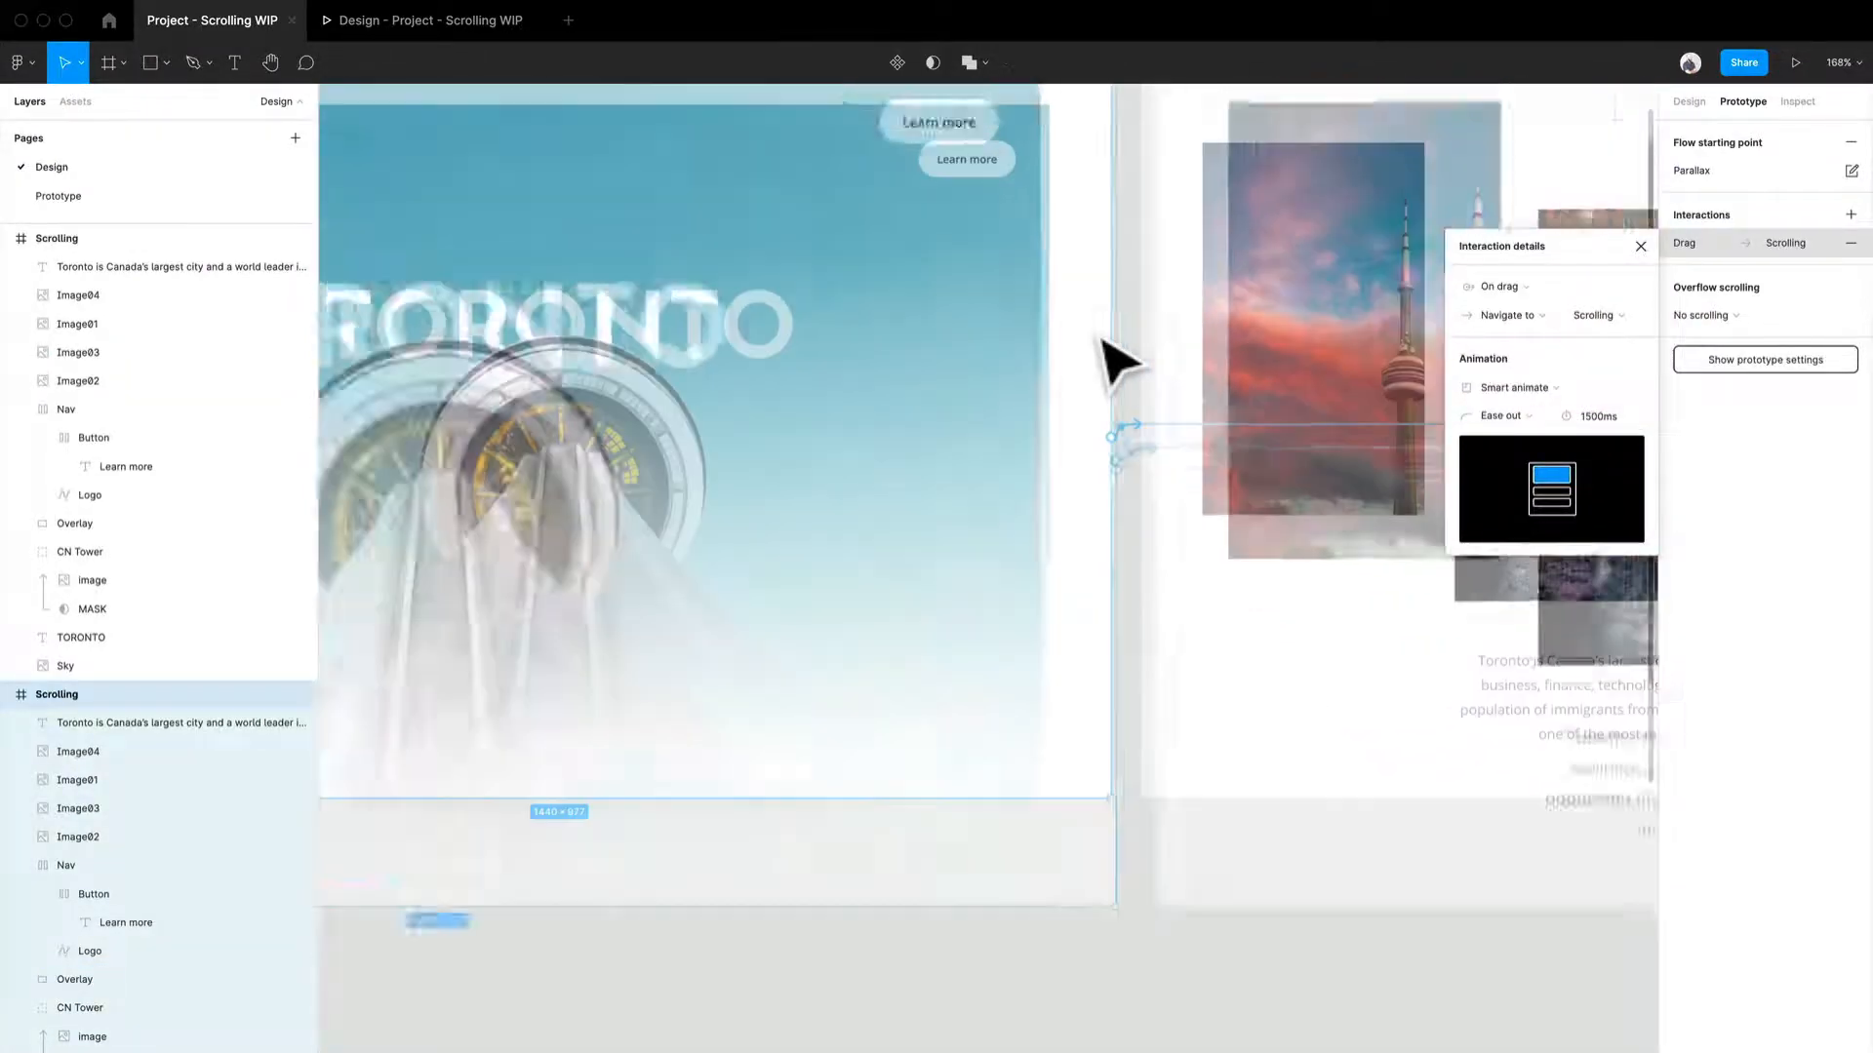
- Preview the Parallax flow again, dragging between the hero and the image page in both directions
{"action": "left_click", "coordinate": [353, 23]}
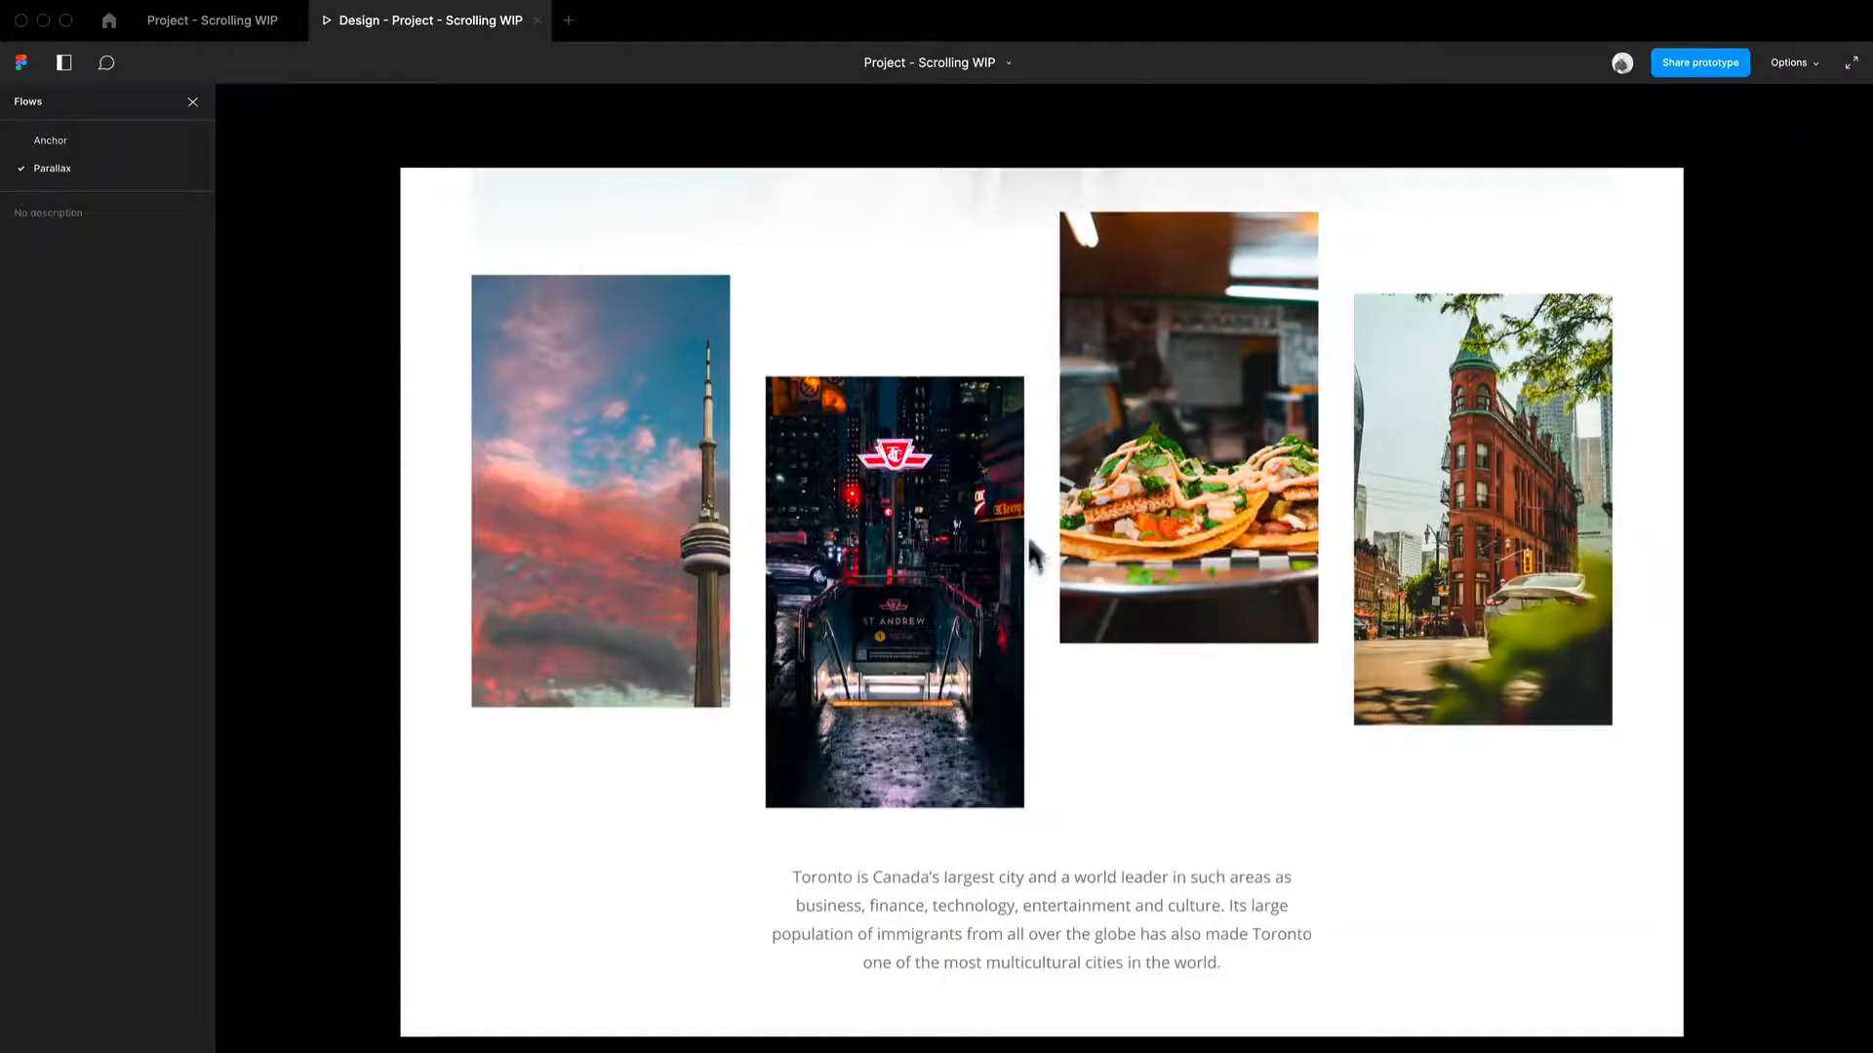
{"action": "left_click_drag", "start_coordinate": [1031, 546], "coordinate": [1151, 878]}
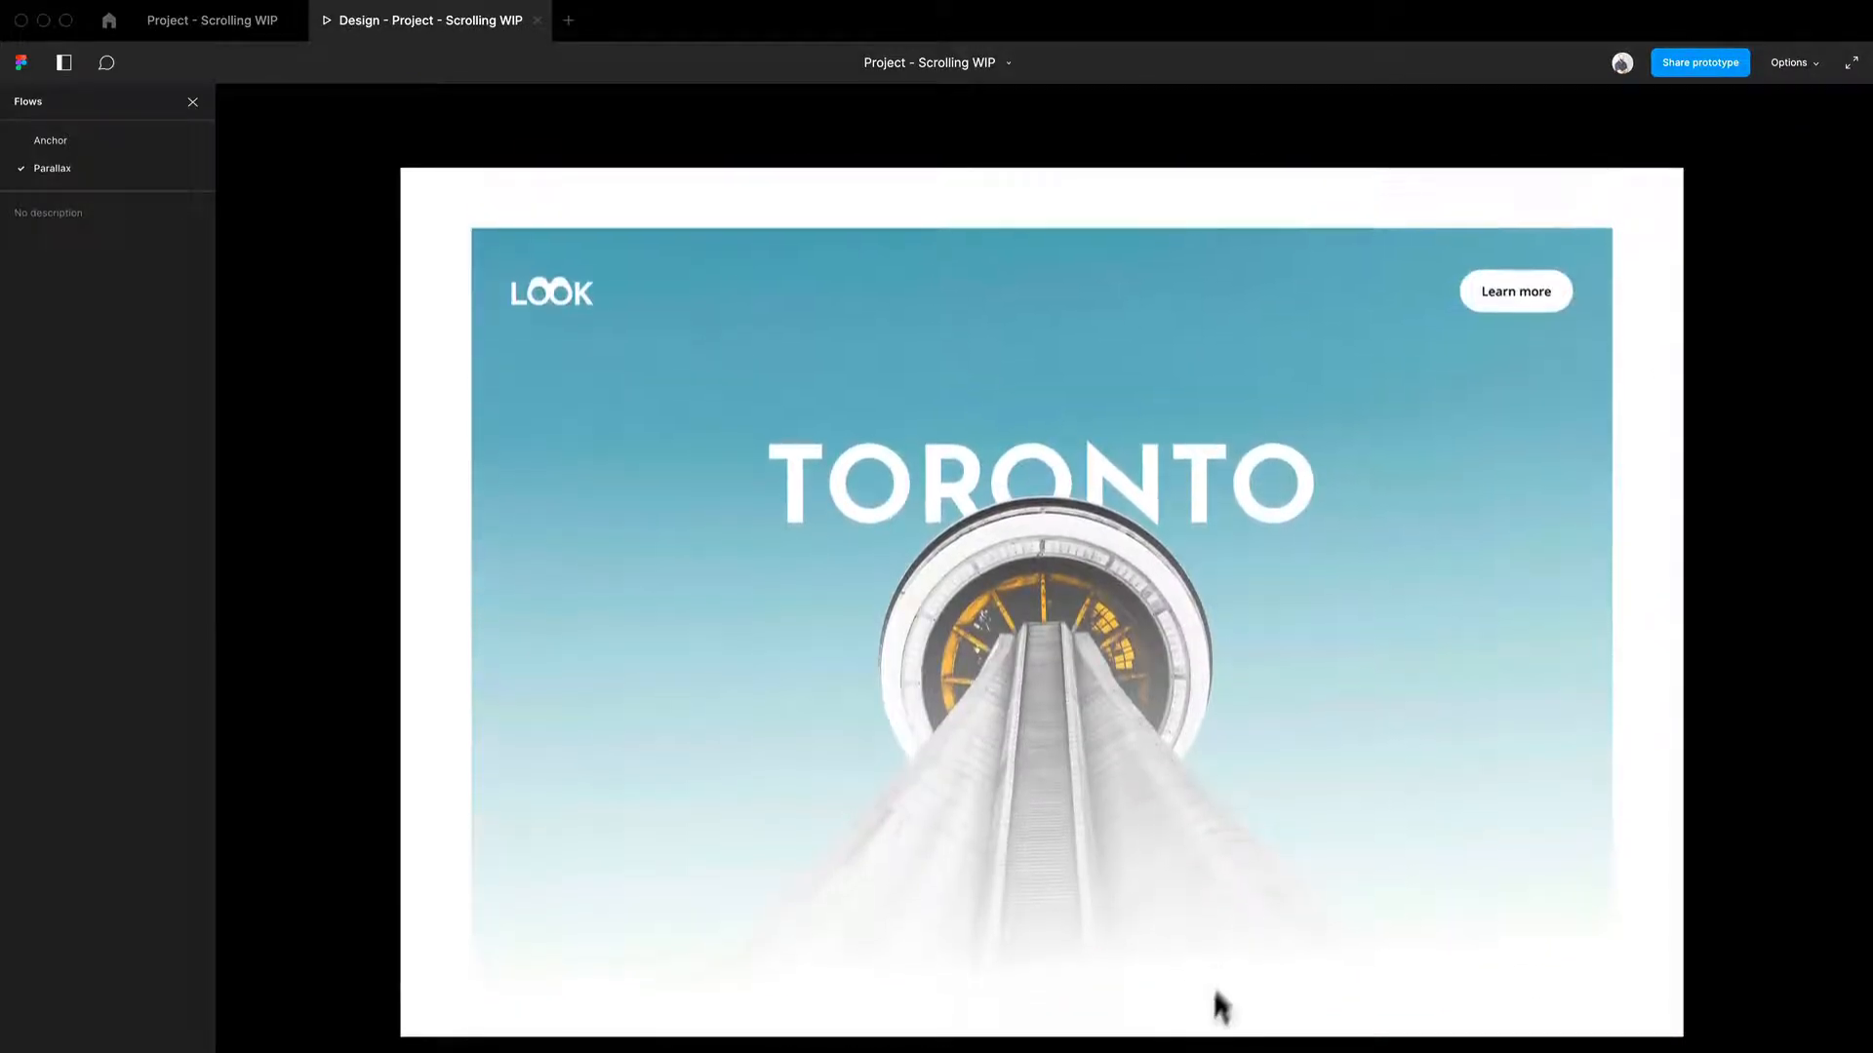
{"action": "left_click_drag", "start_coordinate": [1217, 993], "coordinate": [1284, 517]}
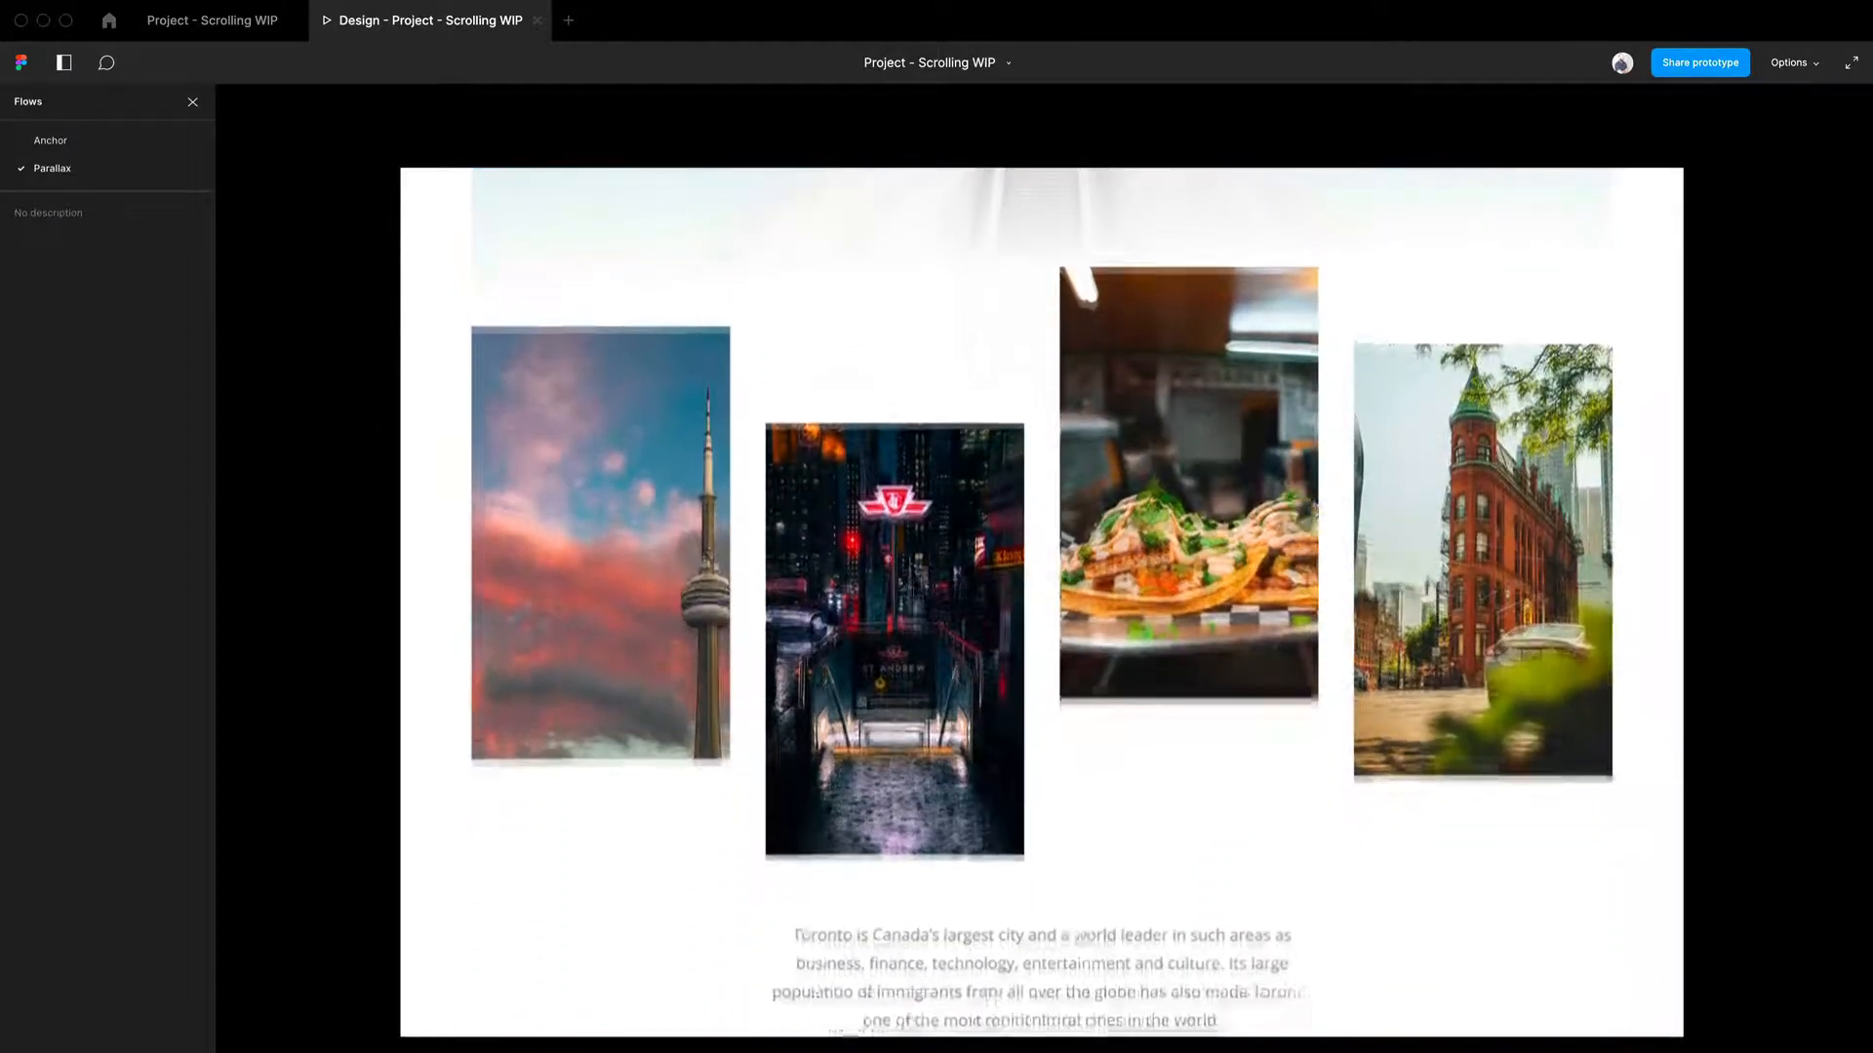
{"action": "left_click_drag", "start_coordinate": [1112, 431], "coordinate": [1129, 566]}
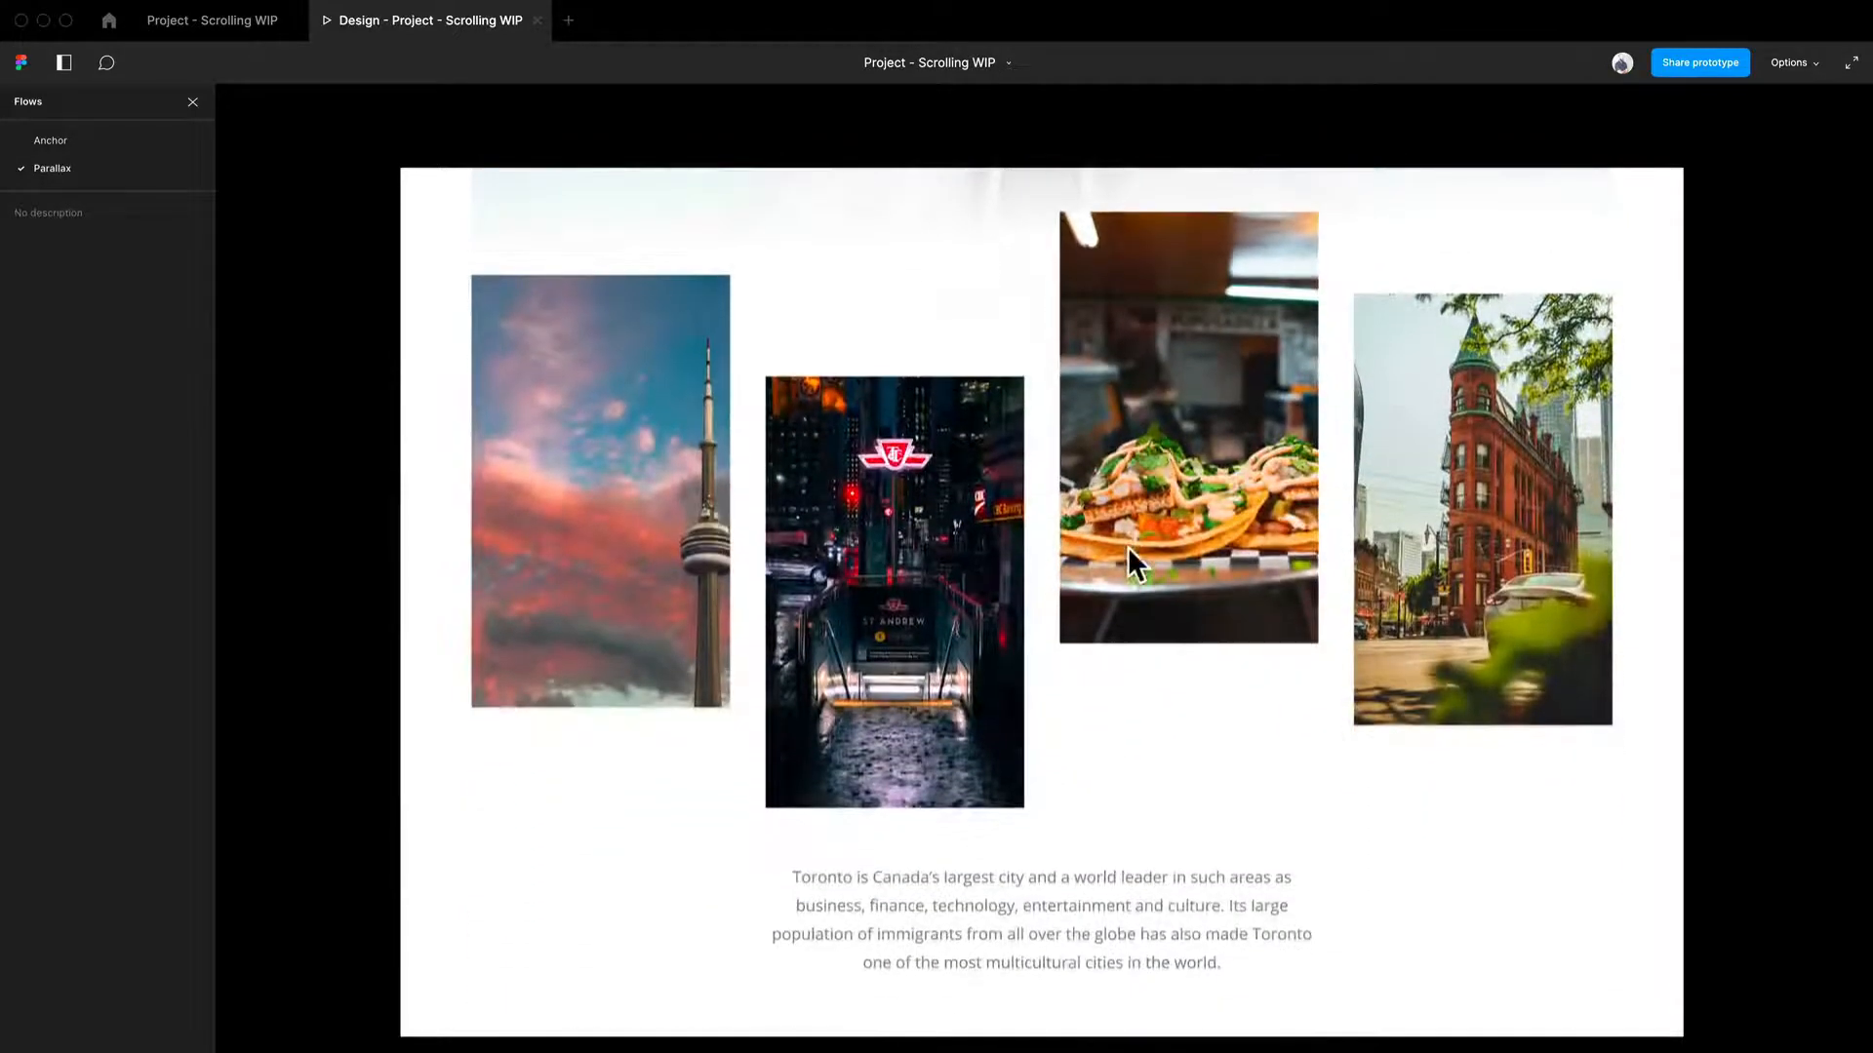